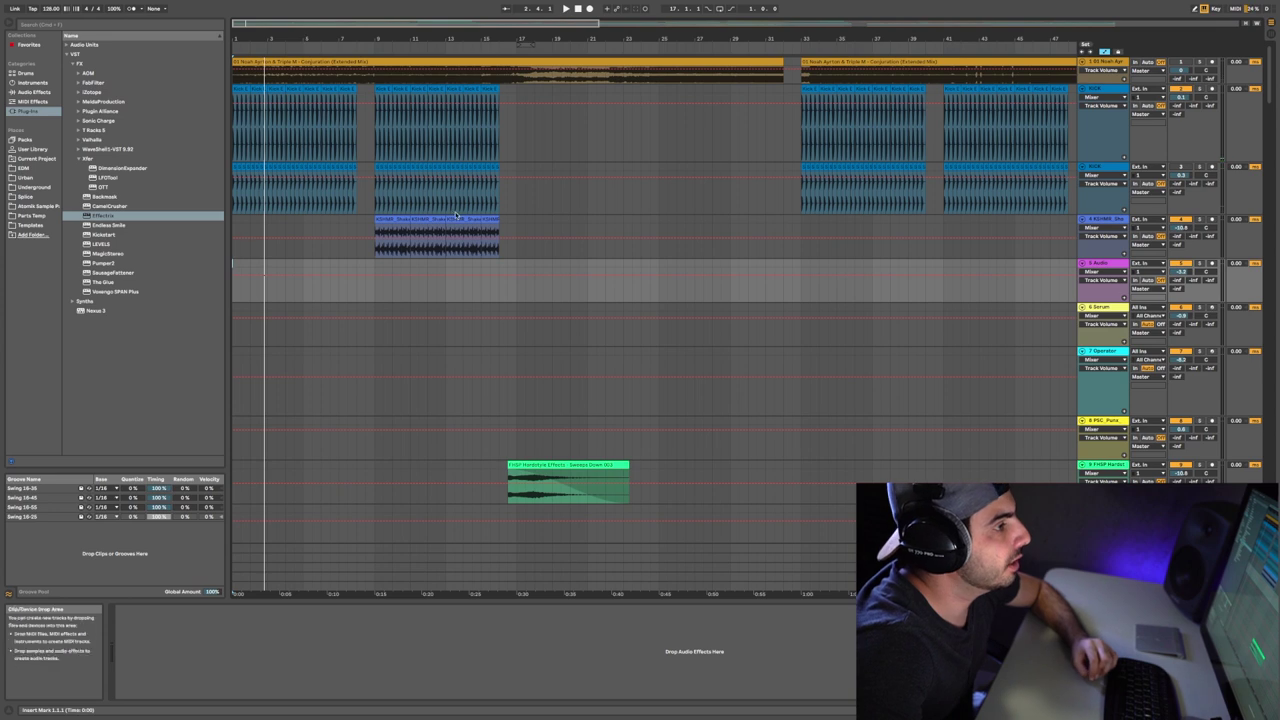
# Listen to the soloed reference track from its opening and from the drop at bar 33
pyautogui.press('space')
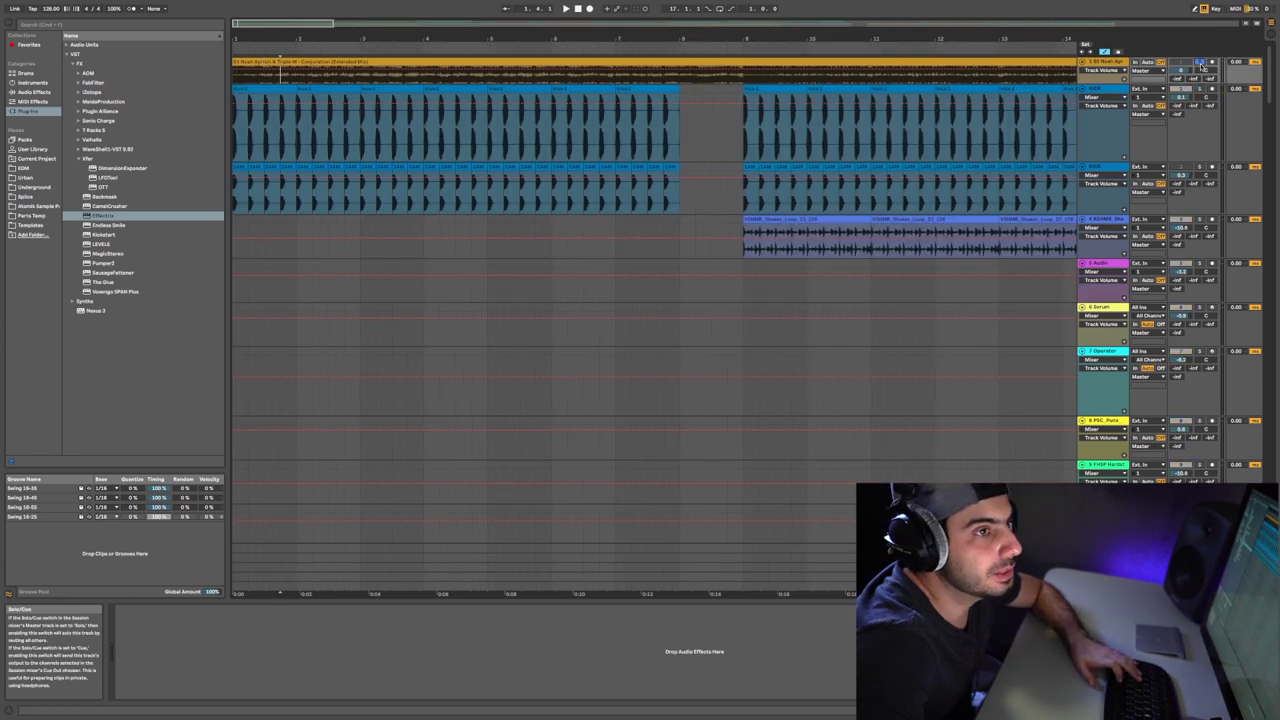
pyautogui.press('space')
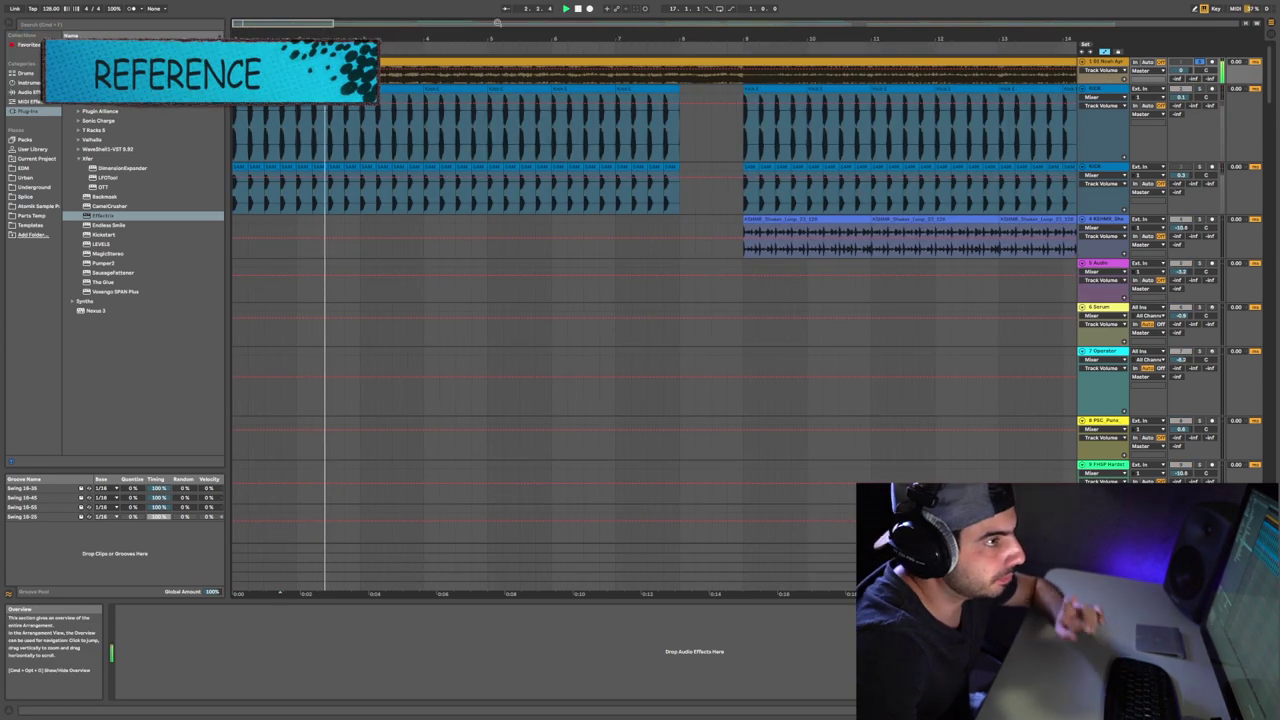
pyautogui.click(747, 45)
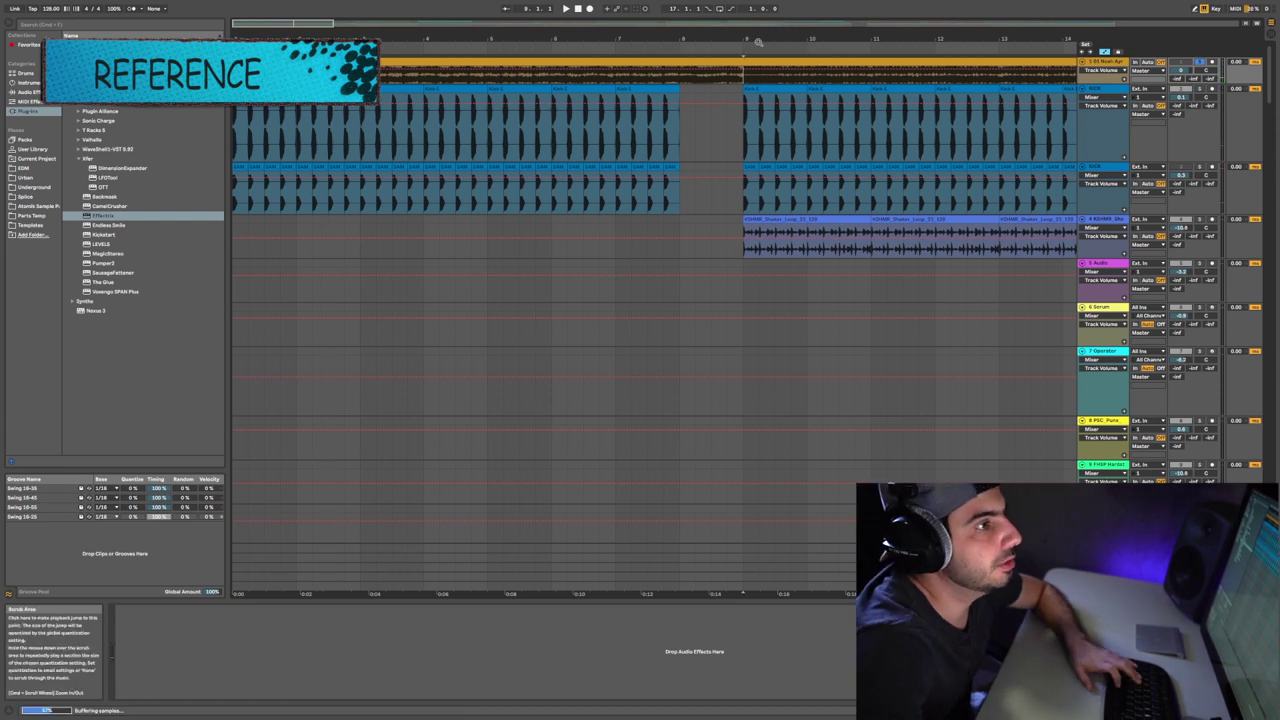
pyautogui.moveTo(747, 39); pyautogui.dragTo(180, 39)
pyautogui.moveTo(490, 39); pyautogui.dragTo(490, 5)
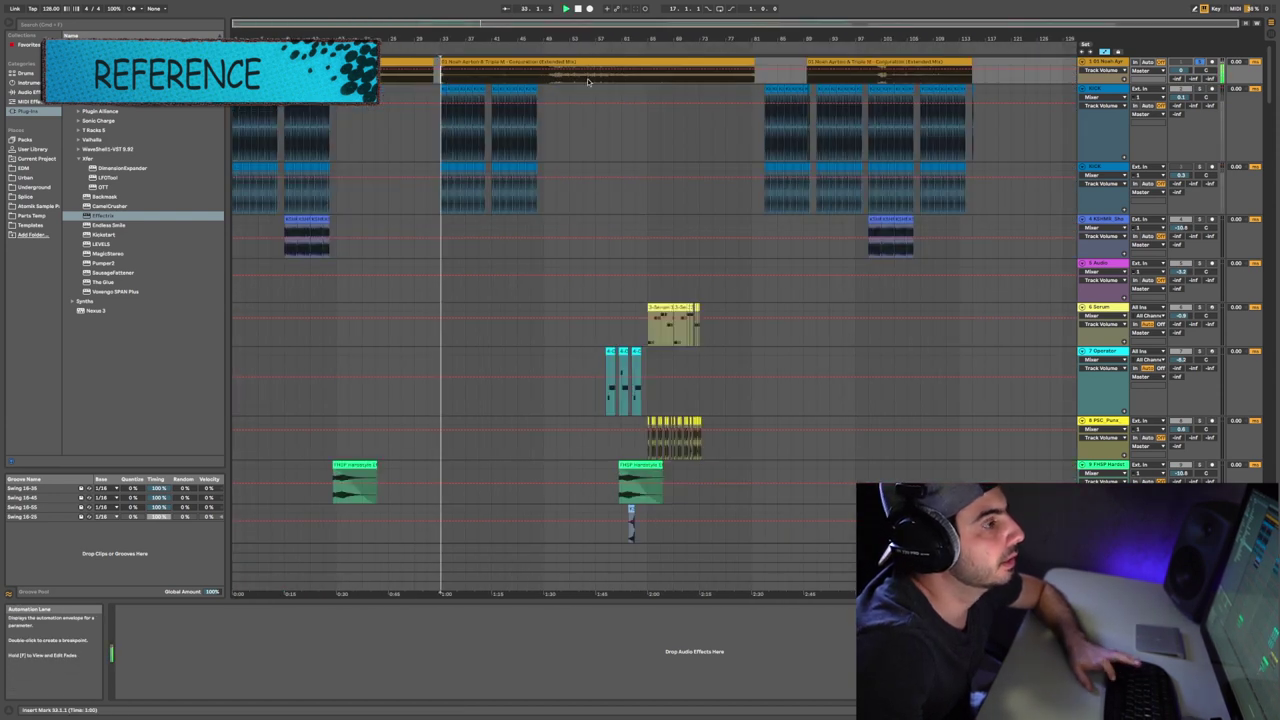
pyautogui.moveTo(447, 40); pyautogui.dragTo(481, 45)
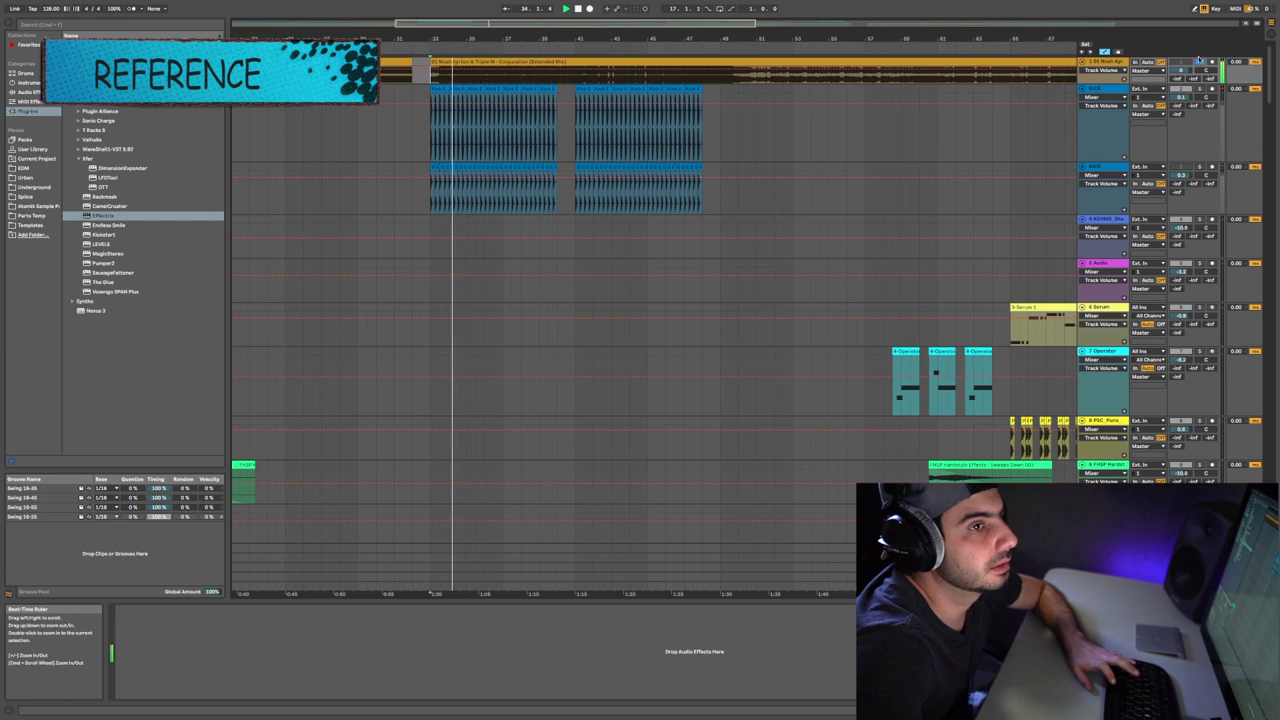
# Compare the project's own mix with the reference track around bar 33 by toggling the reference's solo
pyautogui.scroll(-1, 536, 174)
pyautogui.scroll(-3, 536, 174)
pyautogui.scroll(4, 536, 174)
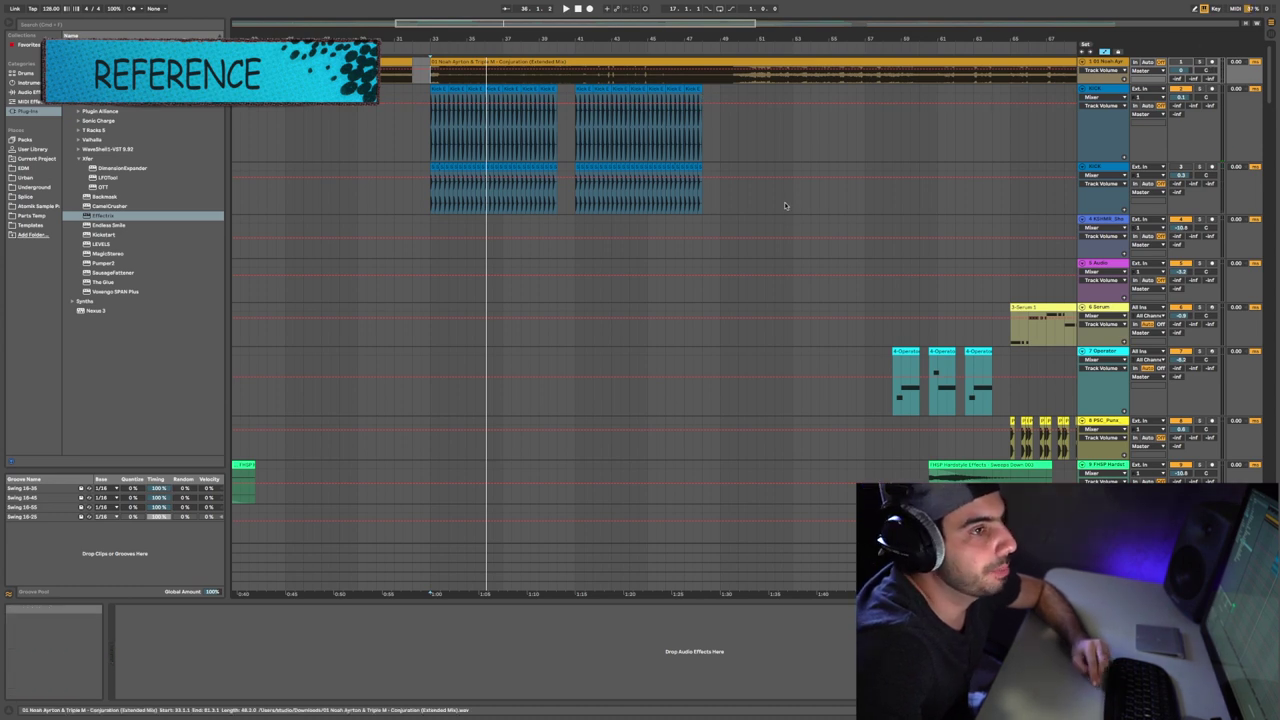
pyautogui.click(1199, 62)
pyautogui.press('space')
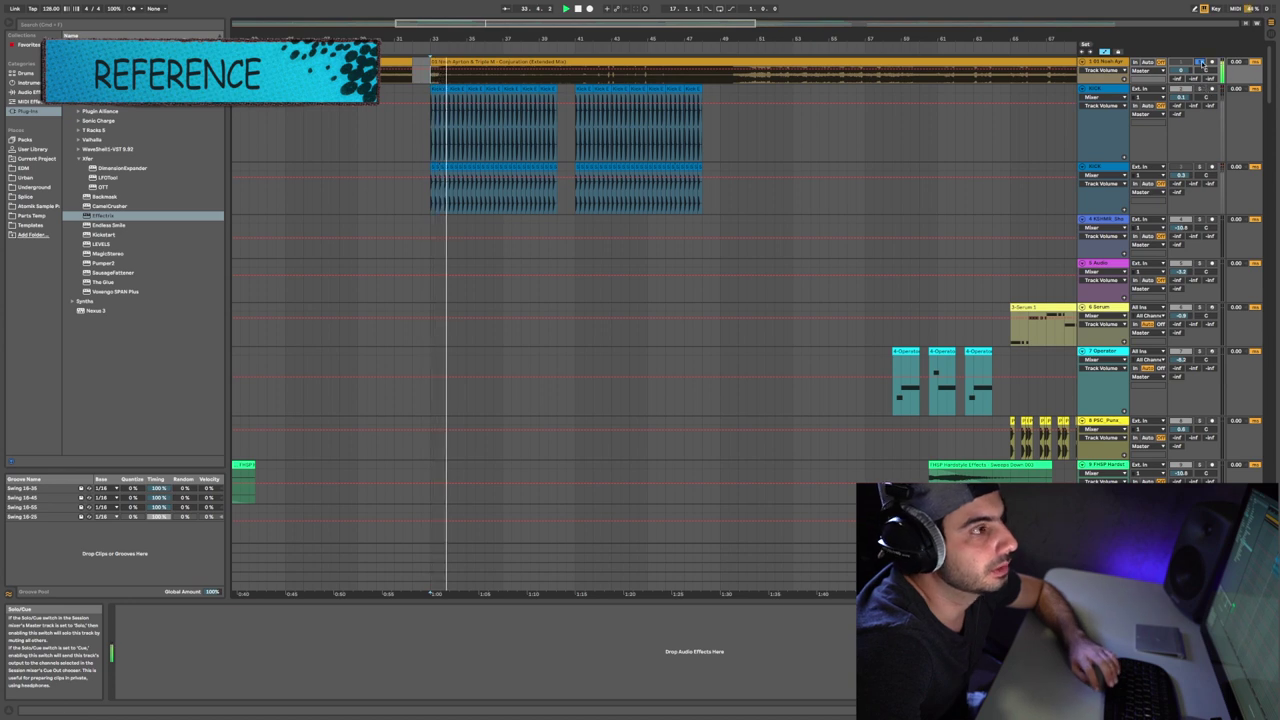
pyautogui.click(1199, 62)
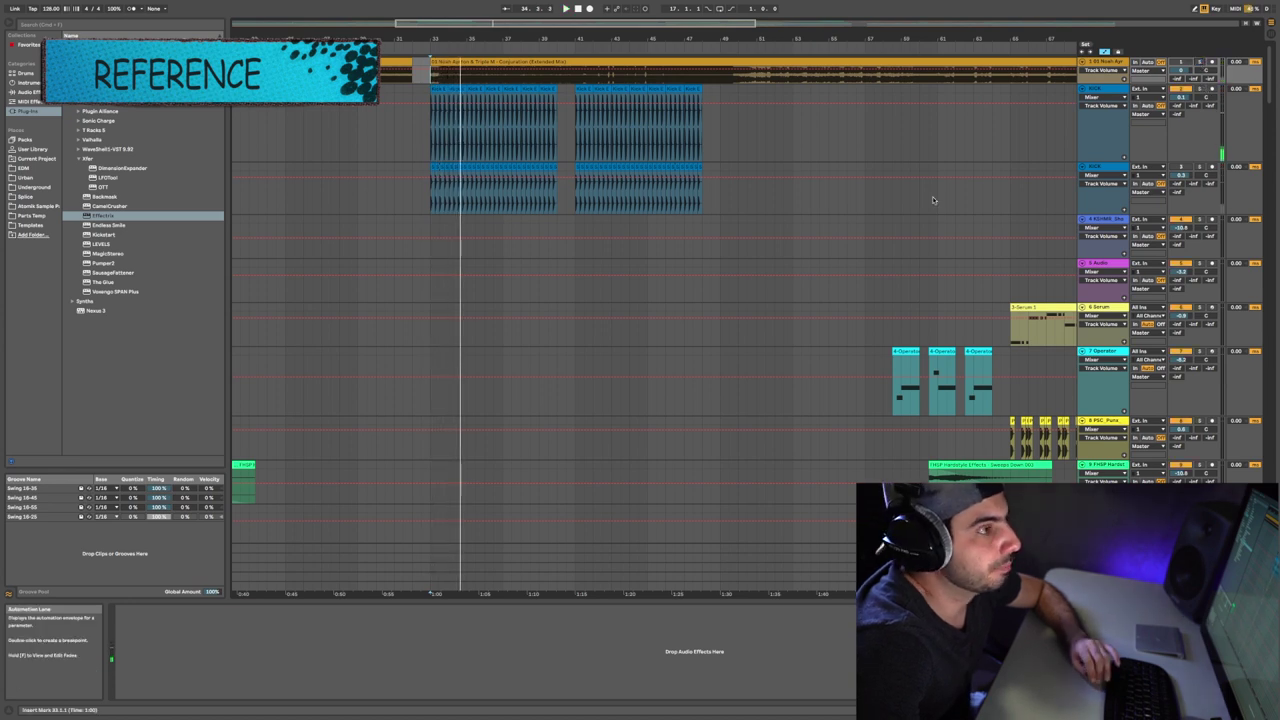
# Solo the BASS group and play it from bar 33
pyautogui.scroll(-3, 789, 197)
pyautogui.scroll(-8, 607, 175)
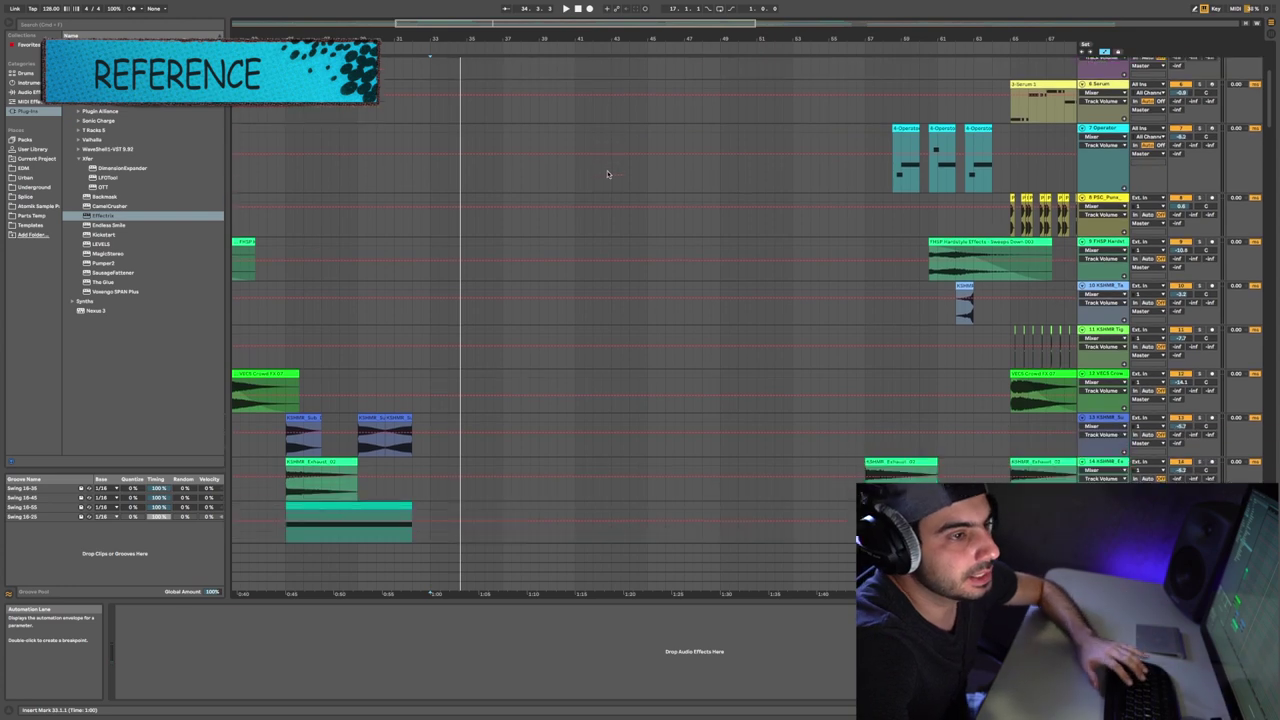
pyautogui.click(1198, 403)
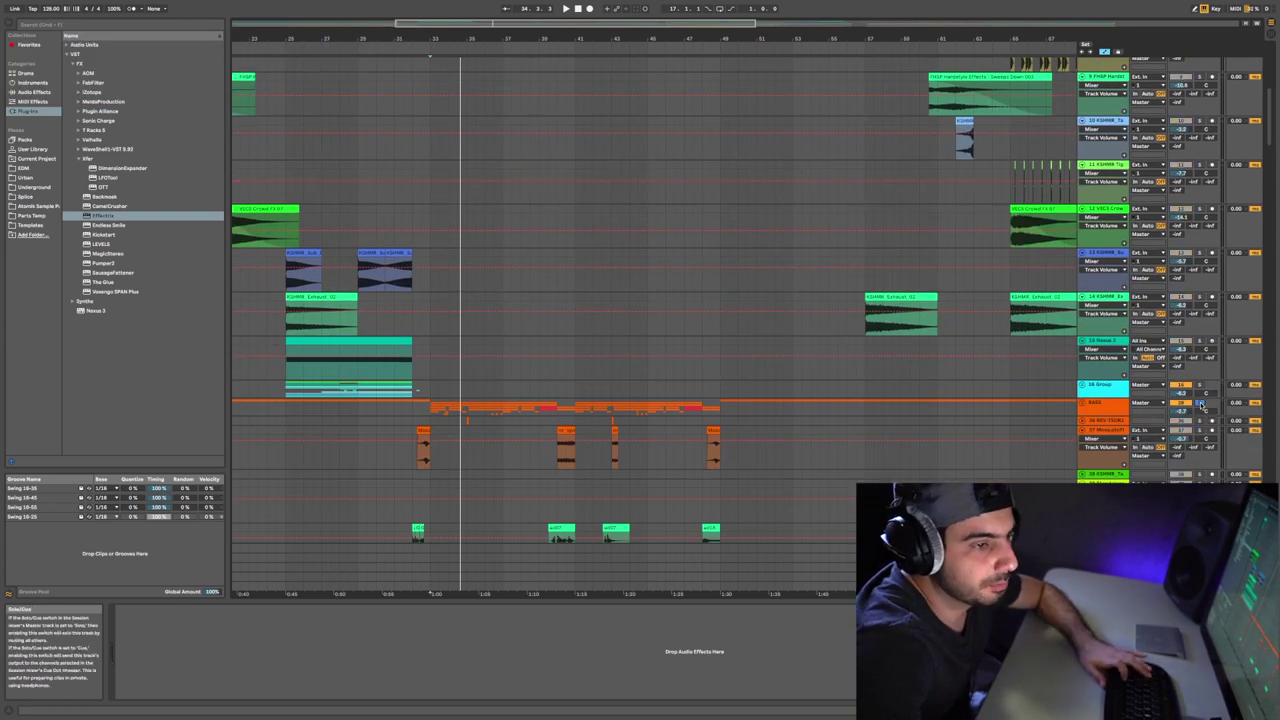
pyautogui.click(433, 414)
pyautogui.press('space')
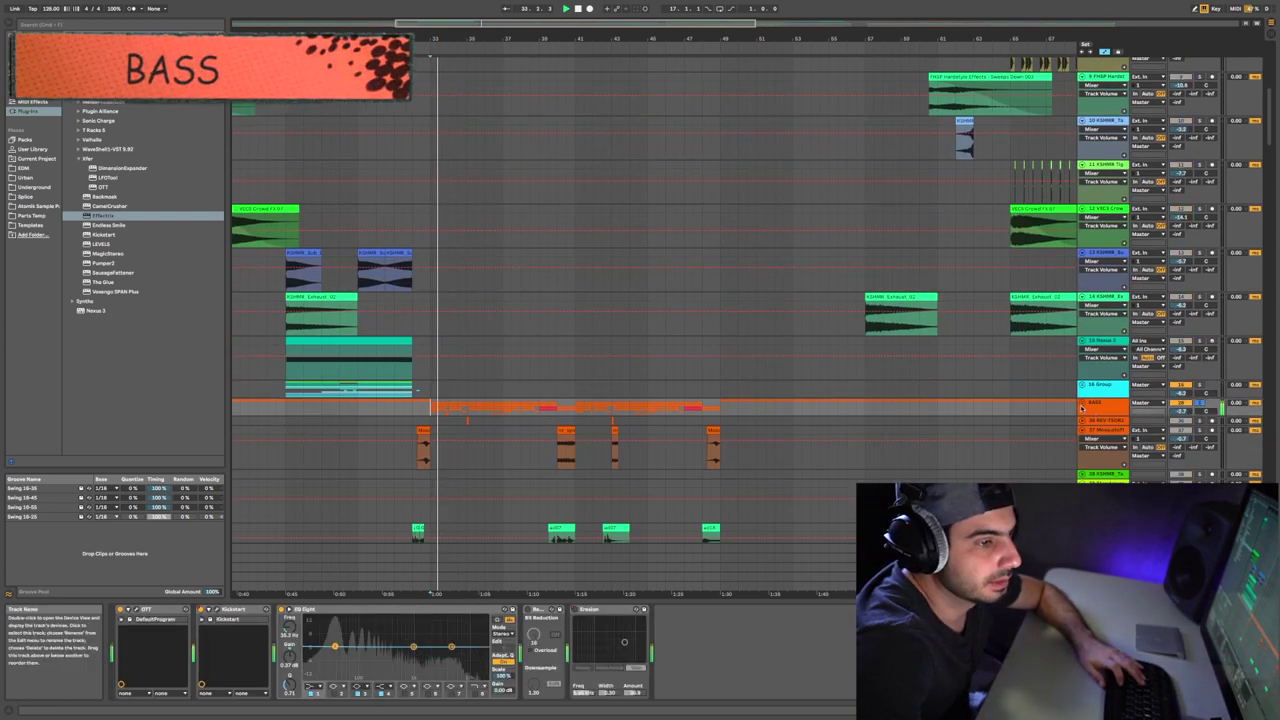
# Unfold the BASS group and audition its two MAIN BASS MIDI tracks in solo
pyautogui.click(1082, 403)
pyautogui.scroll(-3, 791, 264)
pyautogui.scroll(-3, 790, 263)
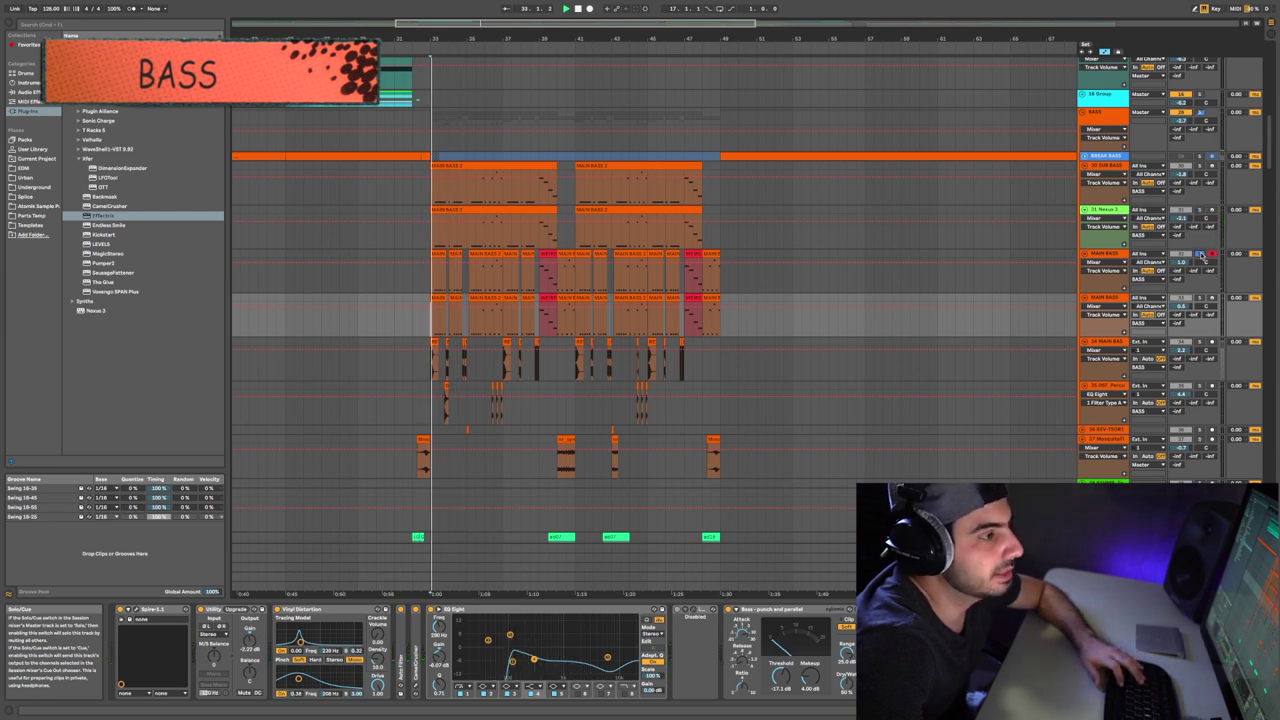
pyautogui.click(1200, 297)
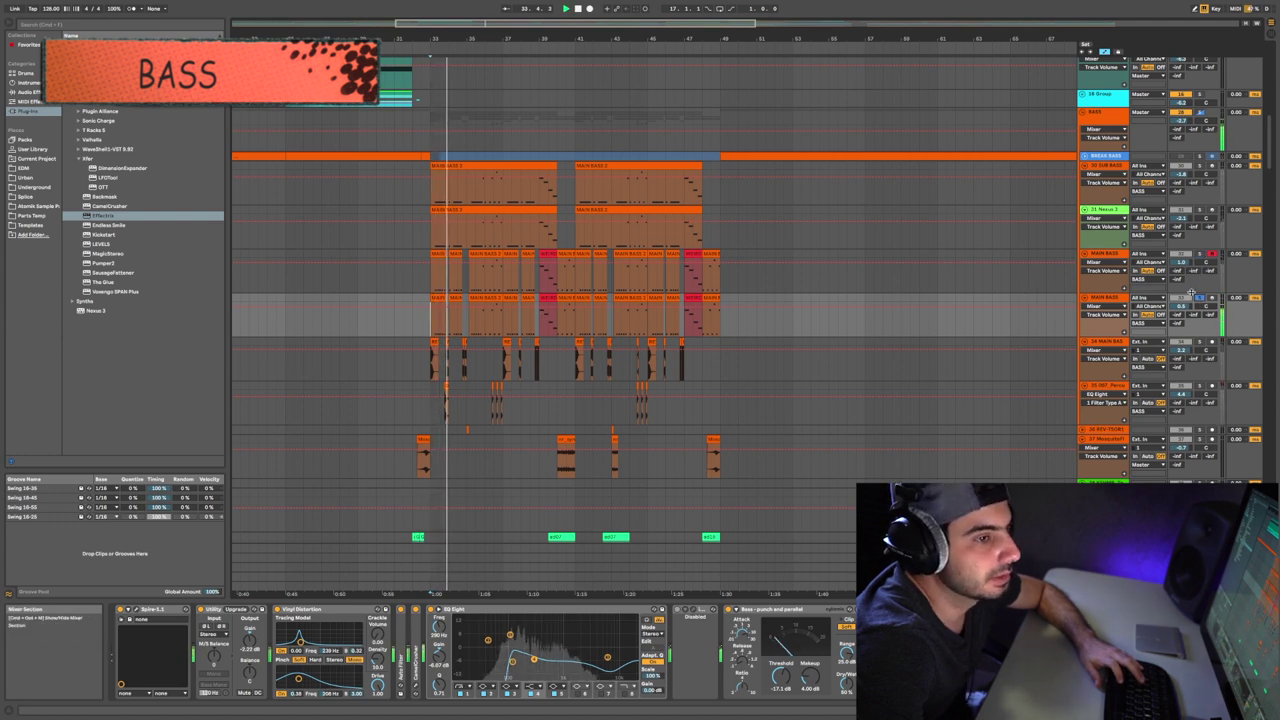
# Solo the MAIN BASS audio track inside the BASS group and play its chopped clips from bar 33
pyautogui.click(1200, 341)
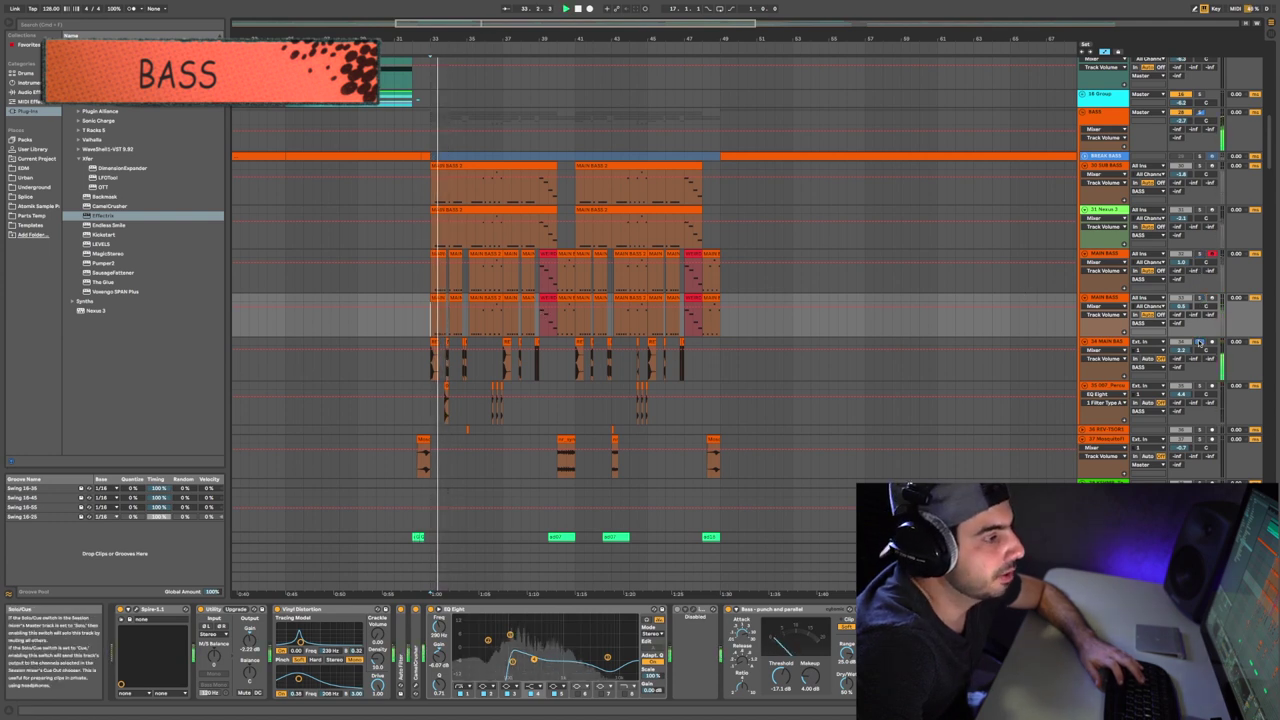
pyautogui.click(427, 378)
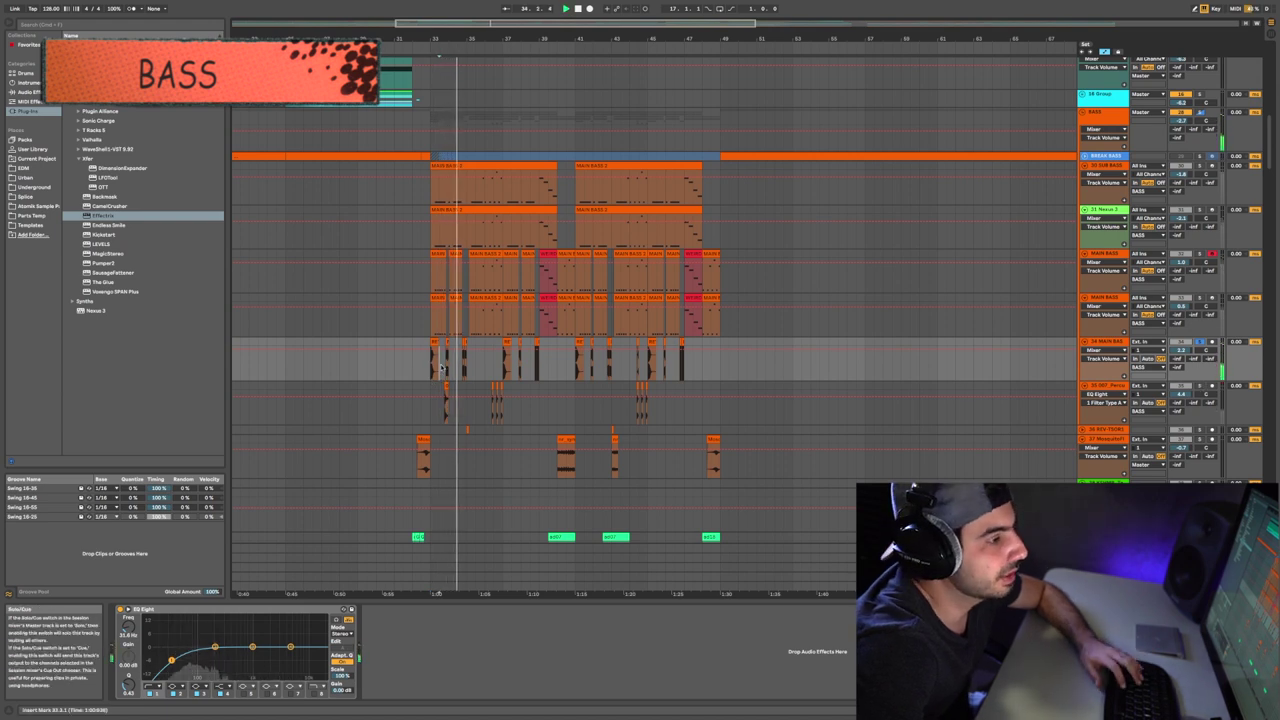
pyautogui.scroll(-2, 540, 335)
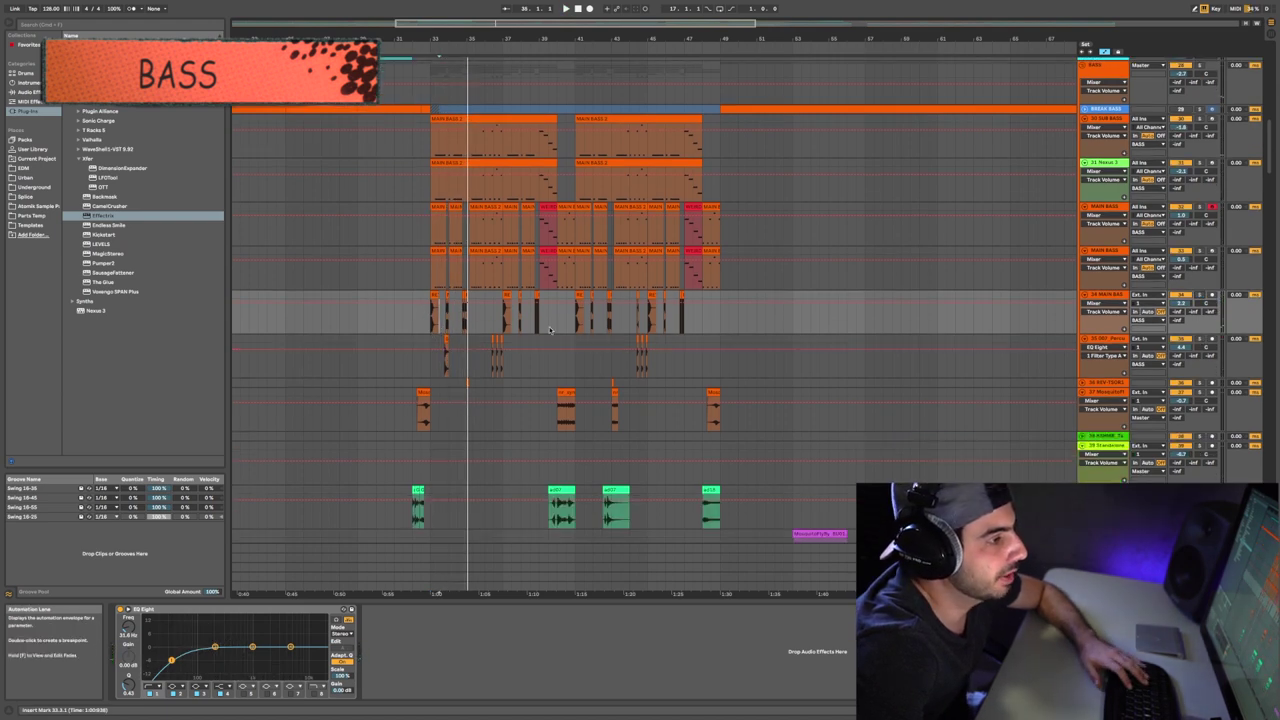
# Audition the percussion track below the MAIN BASS audio track in solo around bar 36
pyautogui.press('Down')
pyautogui.press('space')
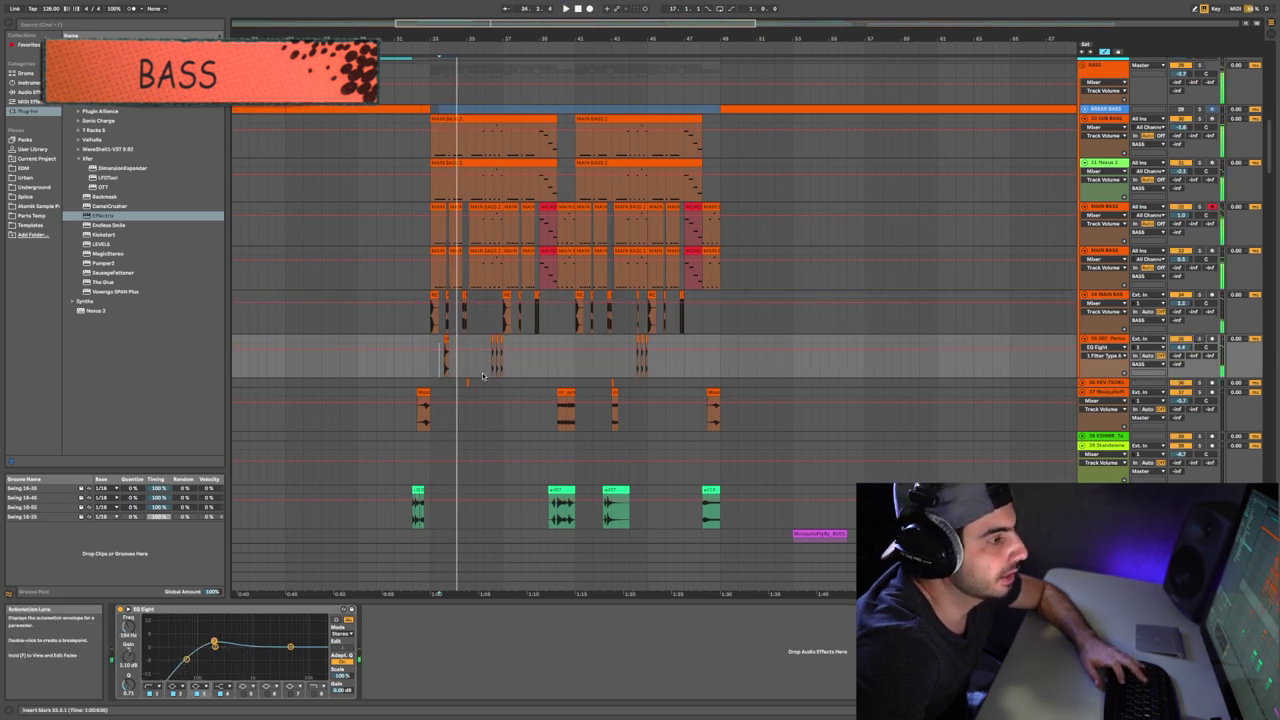
pyautogui.click(1200, 340)
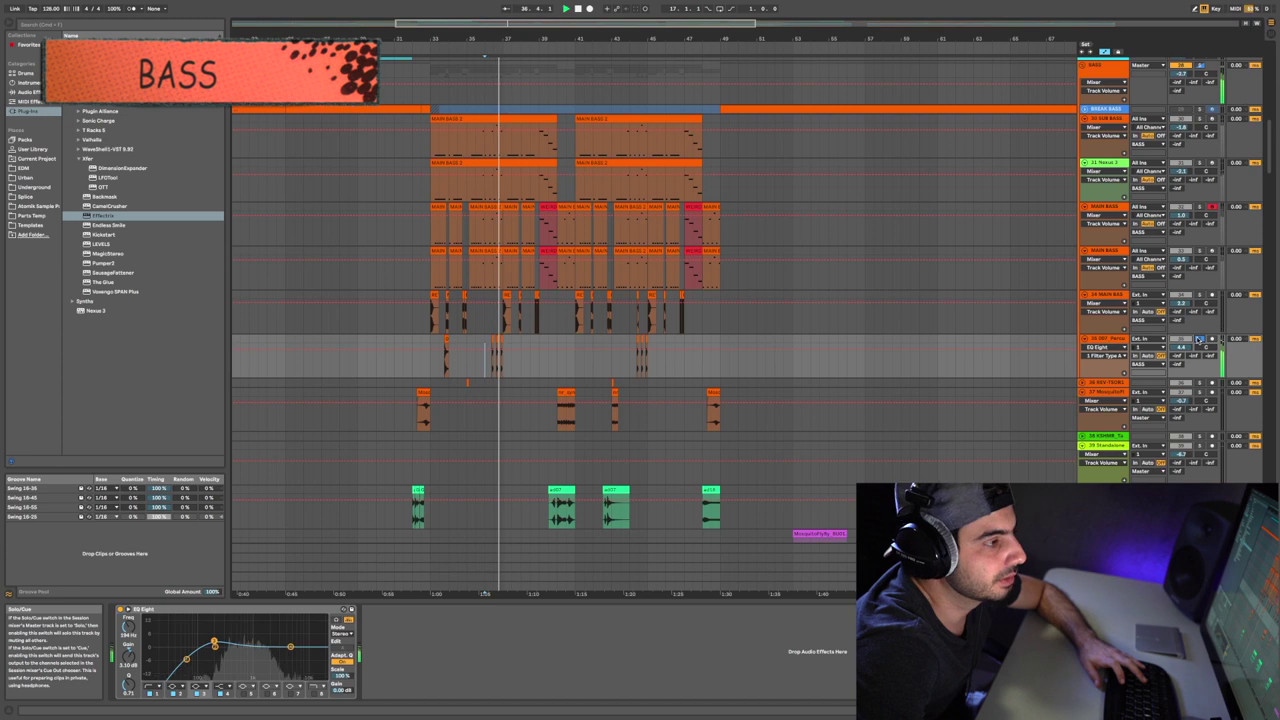
pyautogui.press('space')
# Solo the Mosquito effect track, play its clips near bars 32 and 40, and release the solo
pyautogui.scroll(-2, 1200, 360)
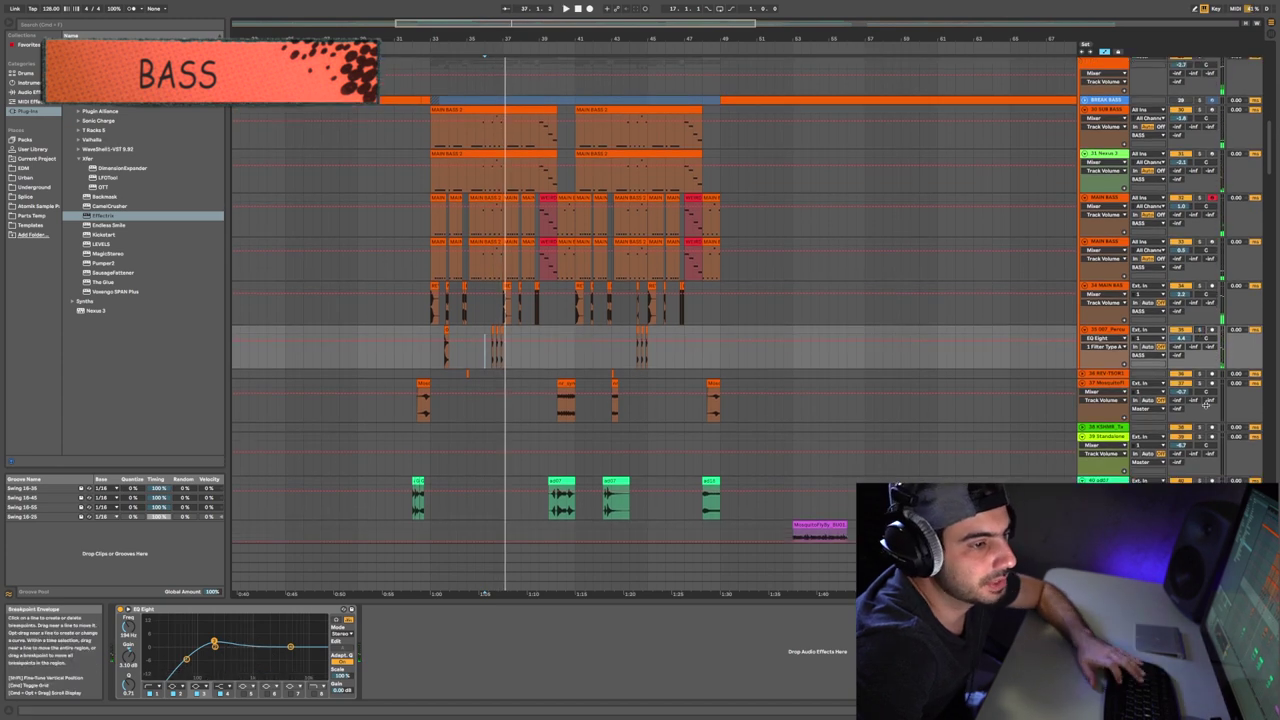
pyautogui.click(1200, 383)
pyautogui.click(418, 418)
pyautogui.press('space')
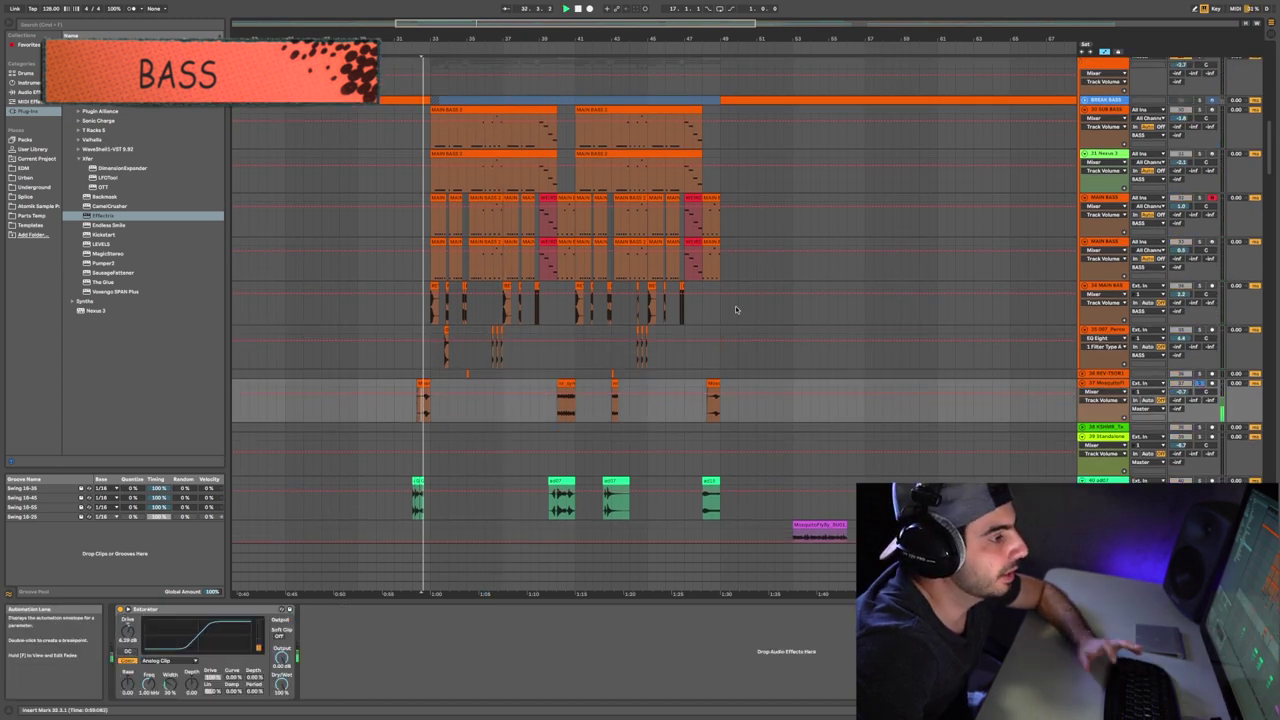
pyautogui.click(555, 413)
pyautogui.press('space')
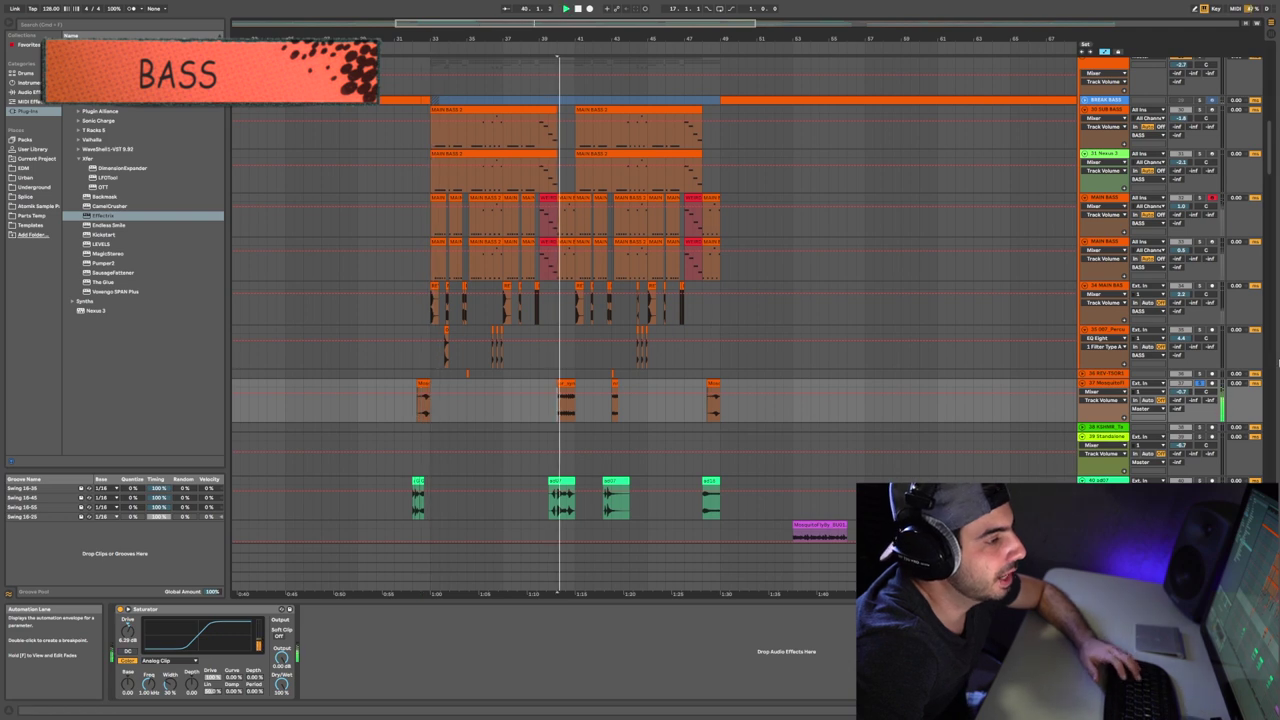
pyautogui.click(1202, 385)
pyautogui.press('space')
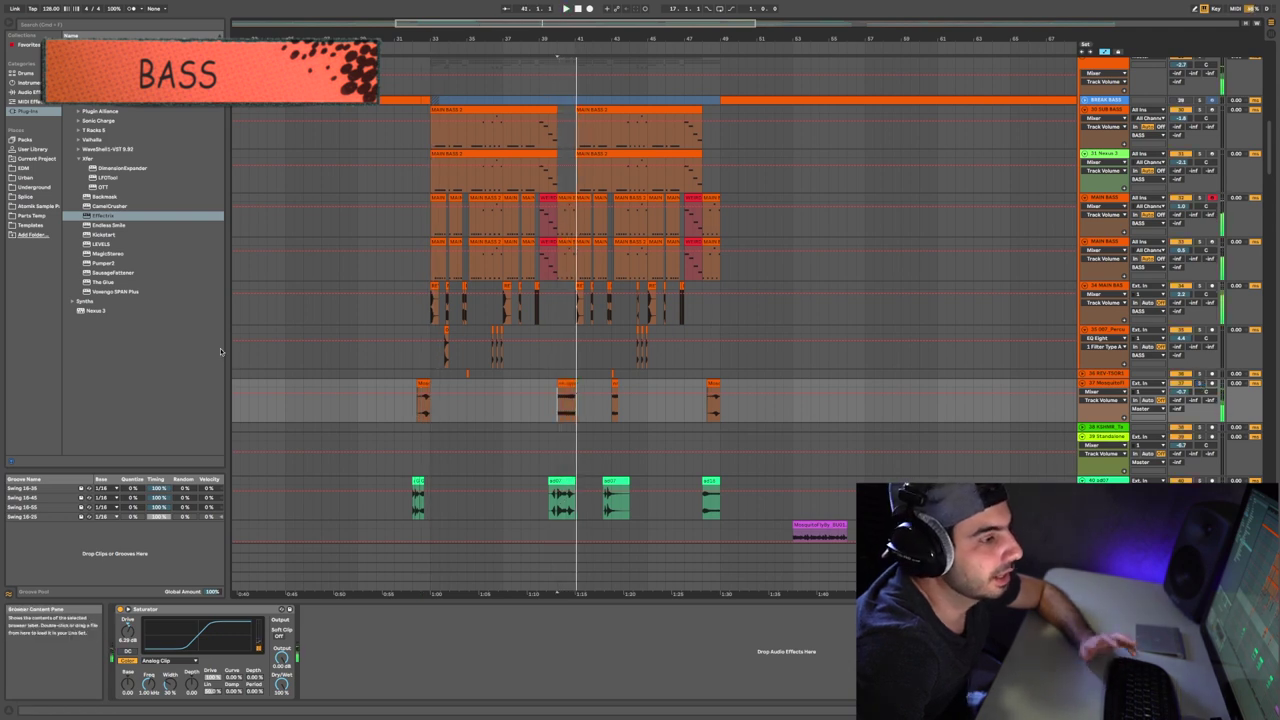
# Inspect the OTT and Kickstart plug-in settings on the BASS group, closing each window
pyautogui.scroll(-3, 491, 415)
pyautogui.scroll(5, 491, 415)
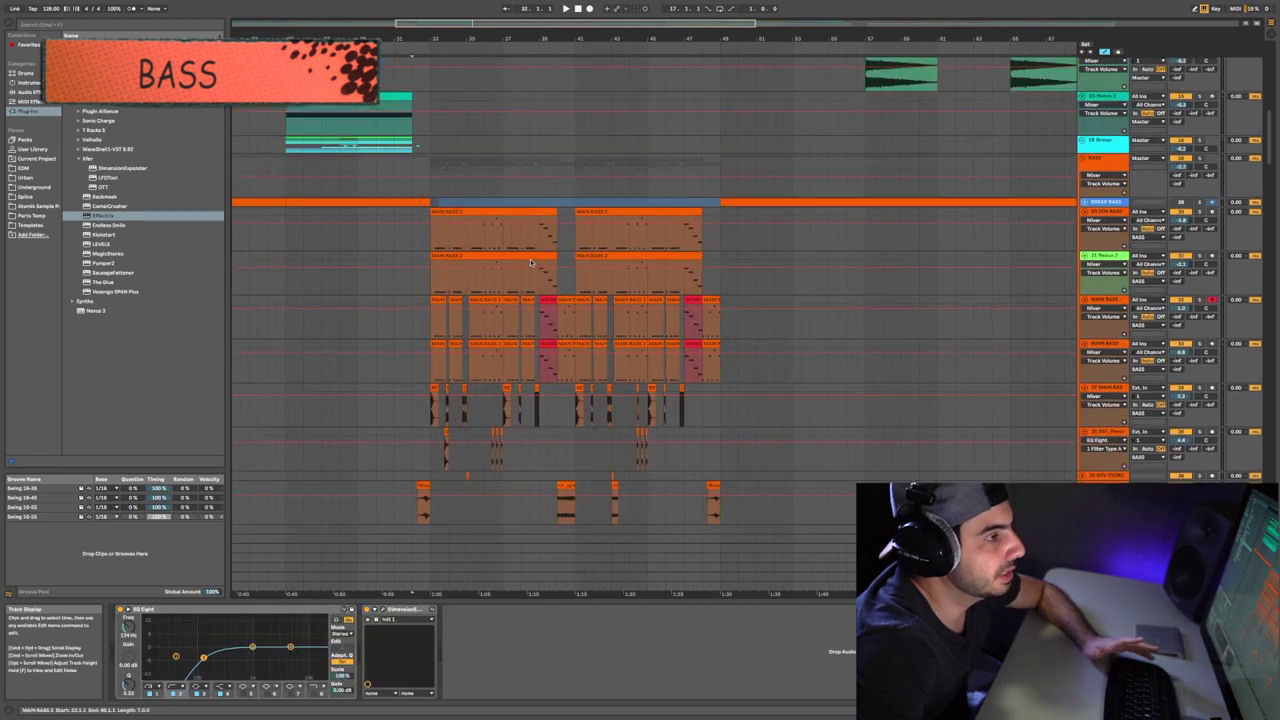
pyautogui.scroll(-3, 974, 217)
pyautogui.scroll(3, 974, 217)
pyautogui.click(1110, 160)
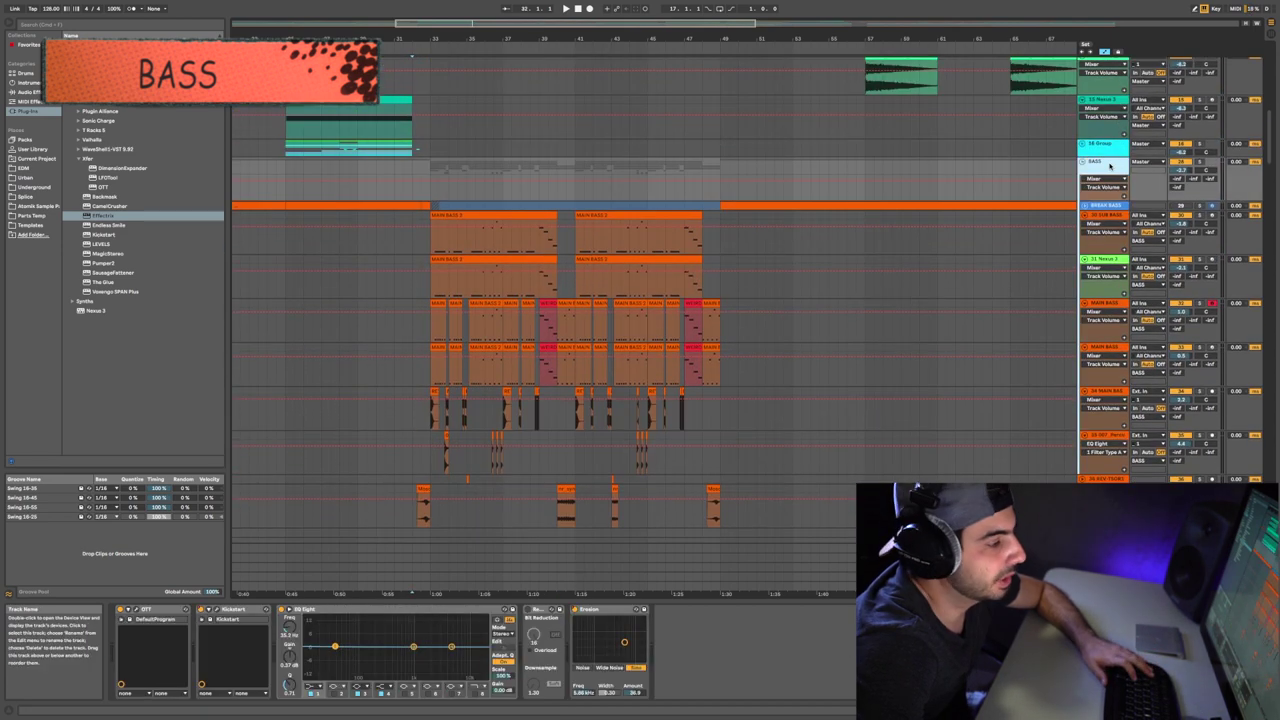
pyautogui.click(136, 610)
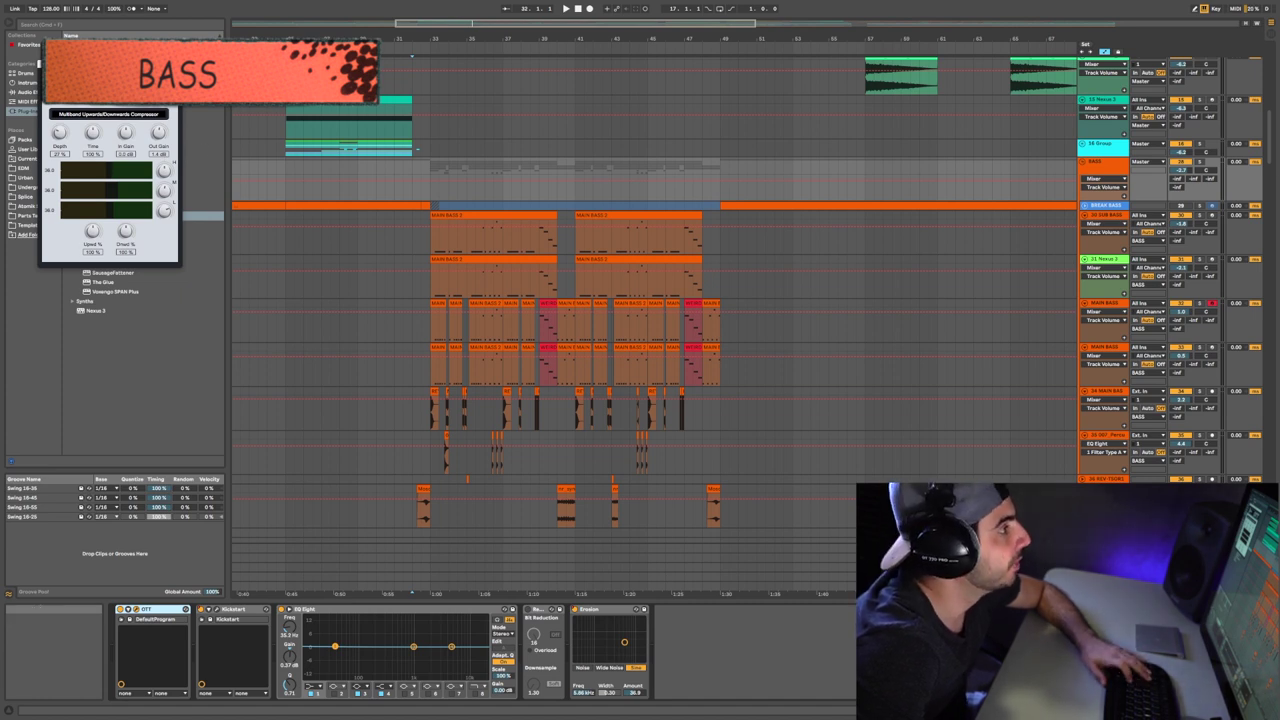
pyautogui.click(45, 64)
pyautogui.click(217, 613)
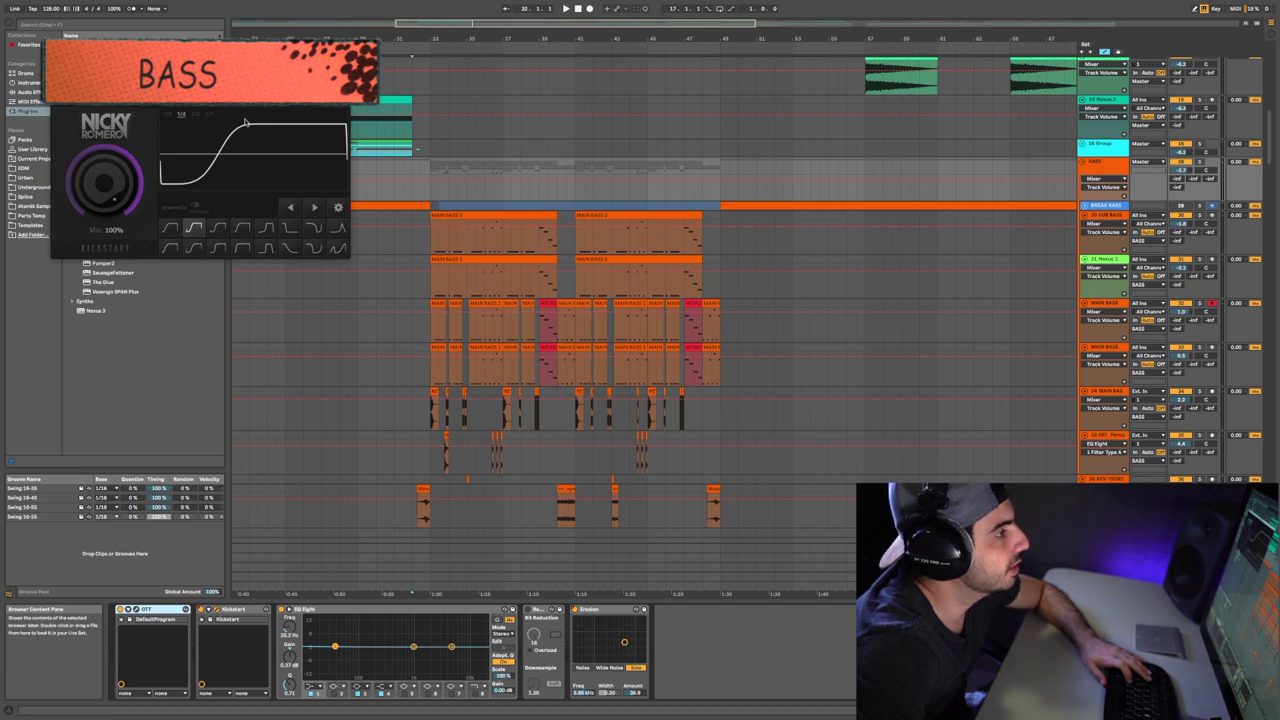
pyautogui.click(57, 97)
# Find the LEADS group and play it in solo from bar 33
pyautogui.scroll(10, 491, 312)
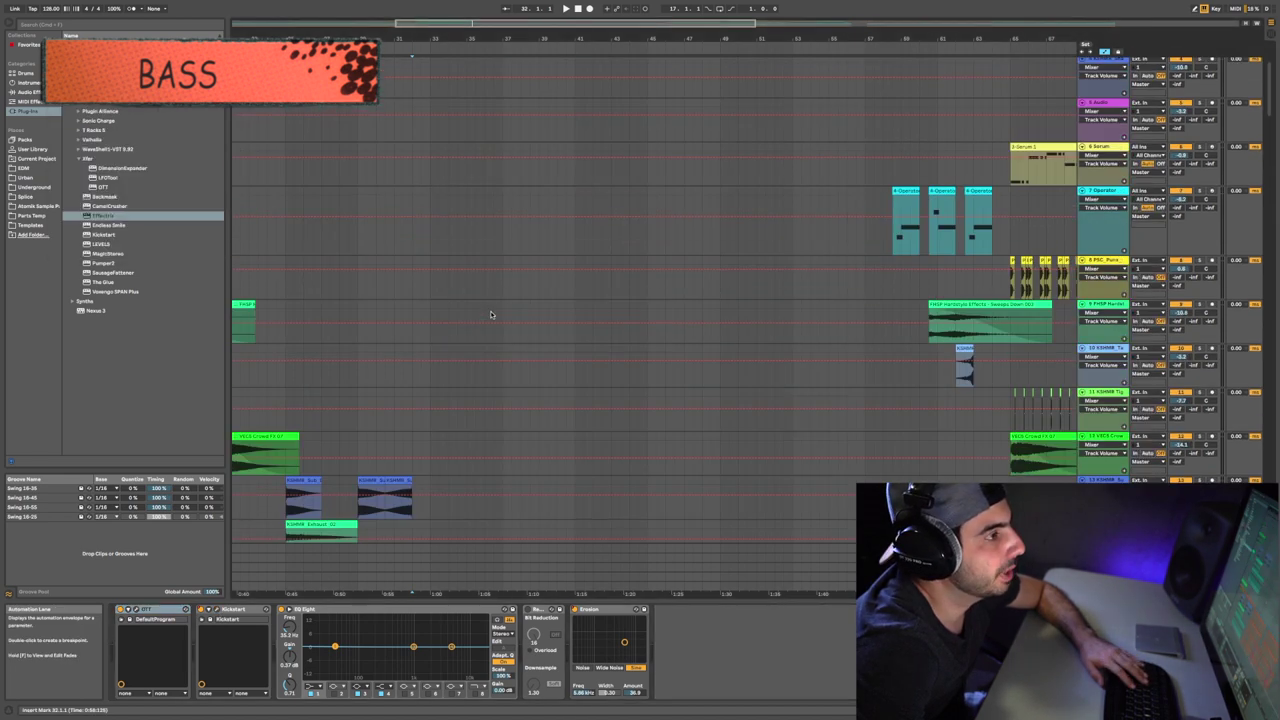
pyautogui.scroll(-2, 490, 318)
pyautogui.scroll(-20, 490, 323)
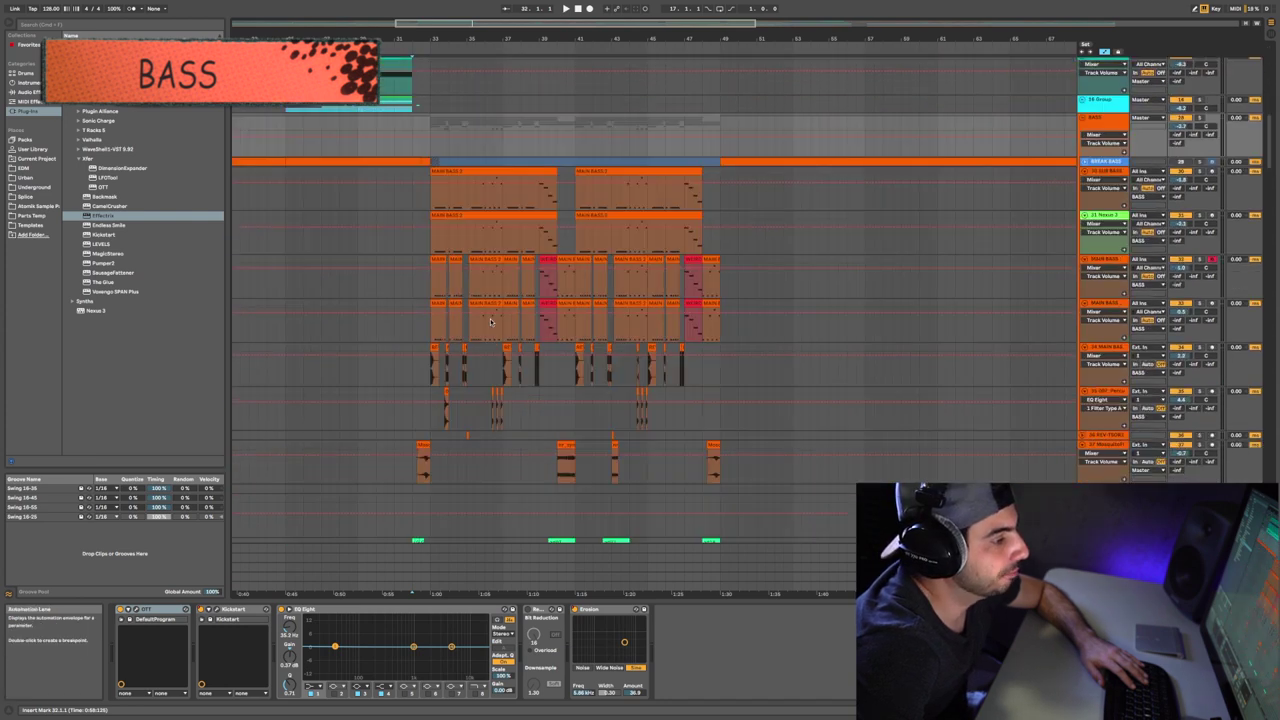
pyautogui.scroll(-10, 490, 320)
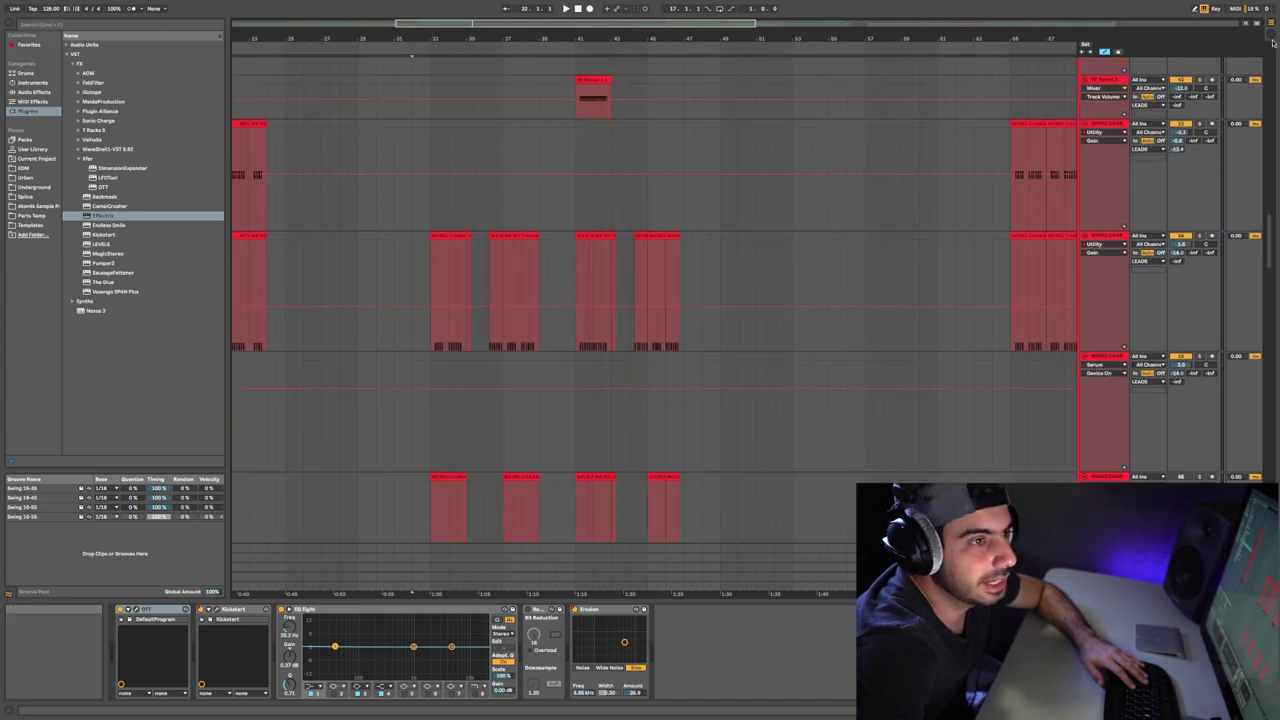
pyautogui.scroll(5, 490, 320)
pyautogui.press('space')
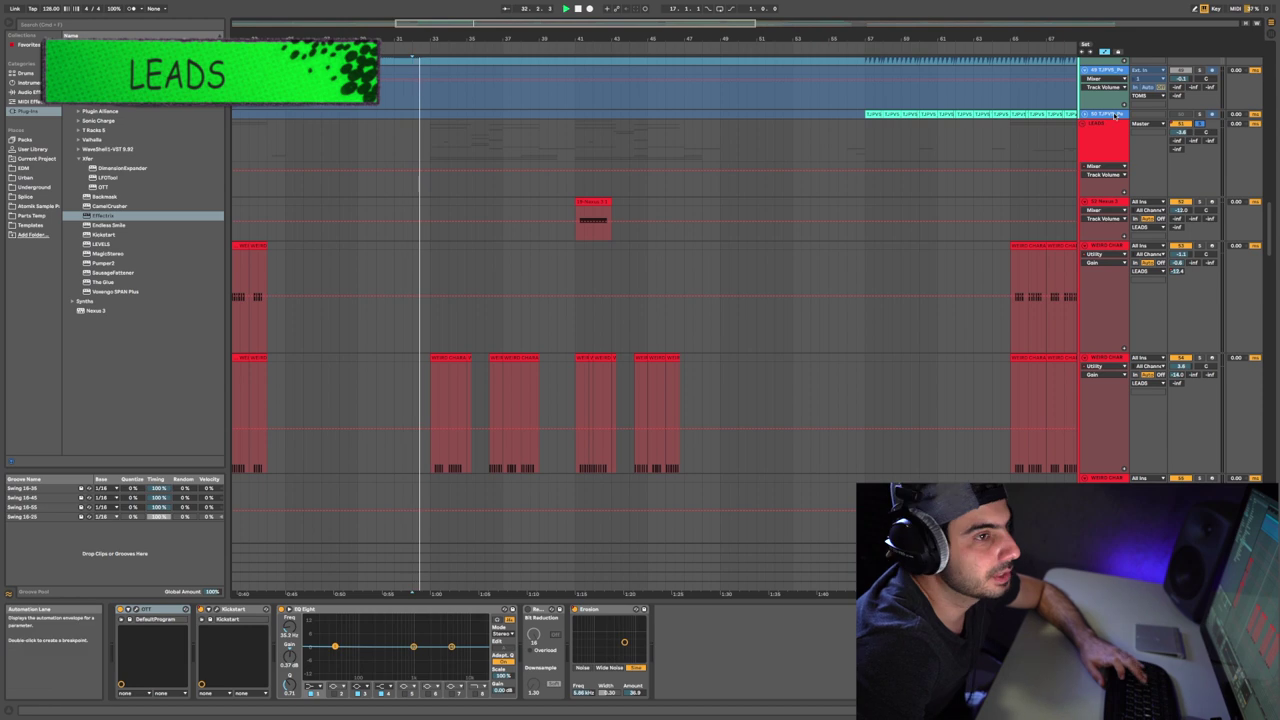
pyautogui.click(431, 334)
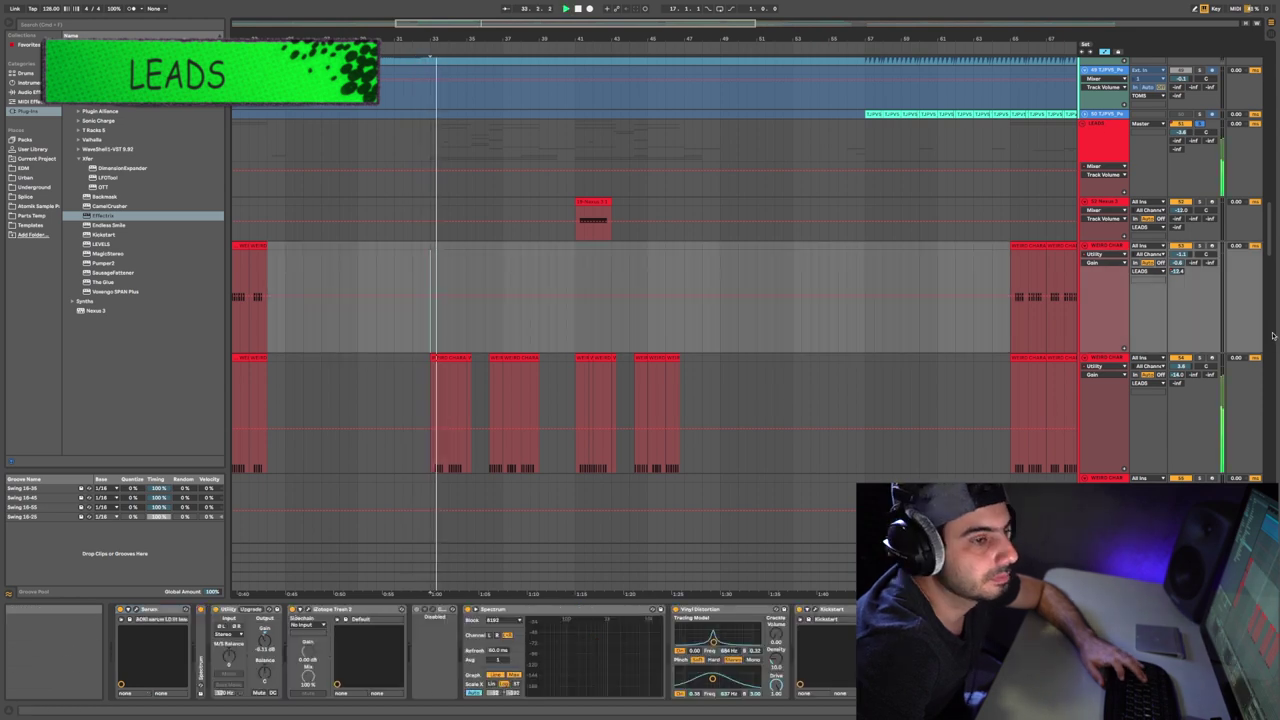
# Solo the lower of the two WEIRD CHARACTER lead tracks and listen to its clips from bar 33
pyautogui.scroll(-1, 1201, 330)
pyautogui.click(1200, 317)
pyautogui.press('space')
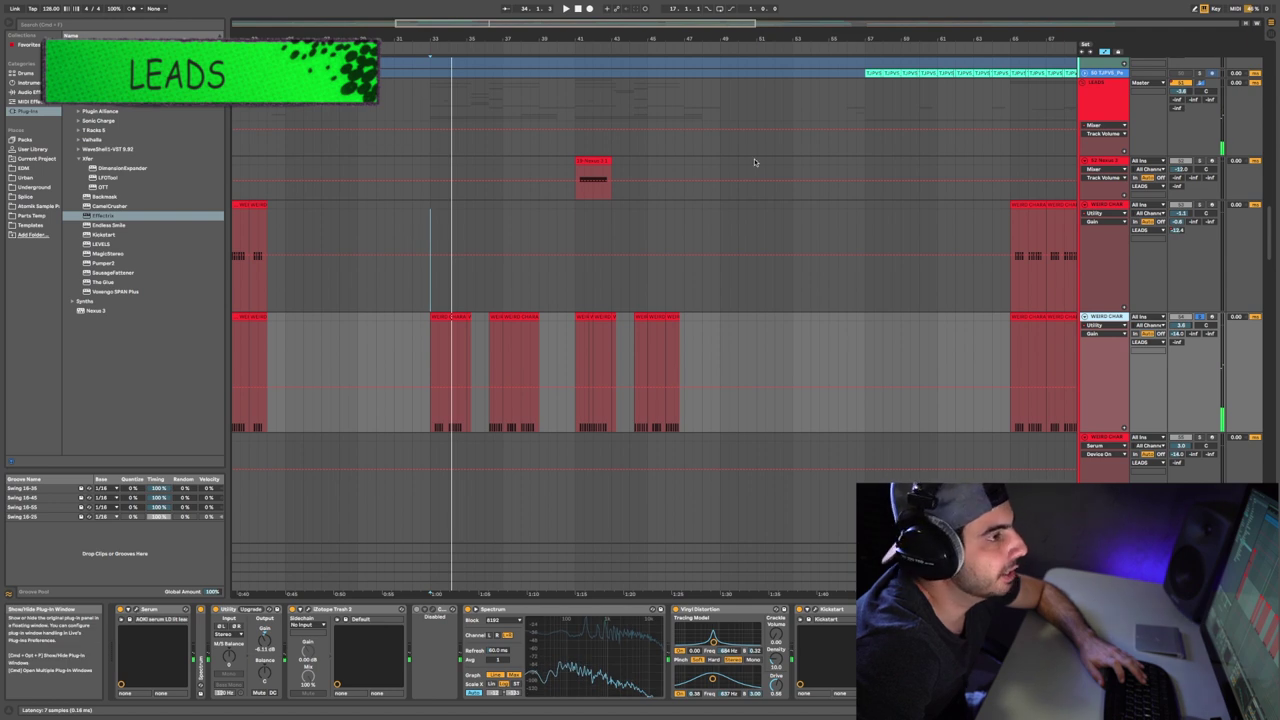
# Check the WEIRD CHARACTER lead's Serum preset within the EDM Aoki Sounds Preset Pack, and close the preset list and plug-in window
pyautogui.press('super+alt+p')
pyautogui.click(292, 58)
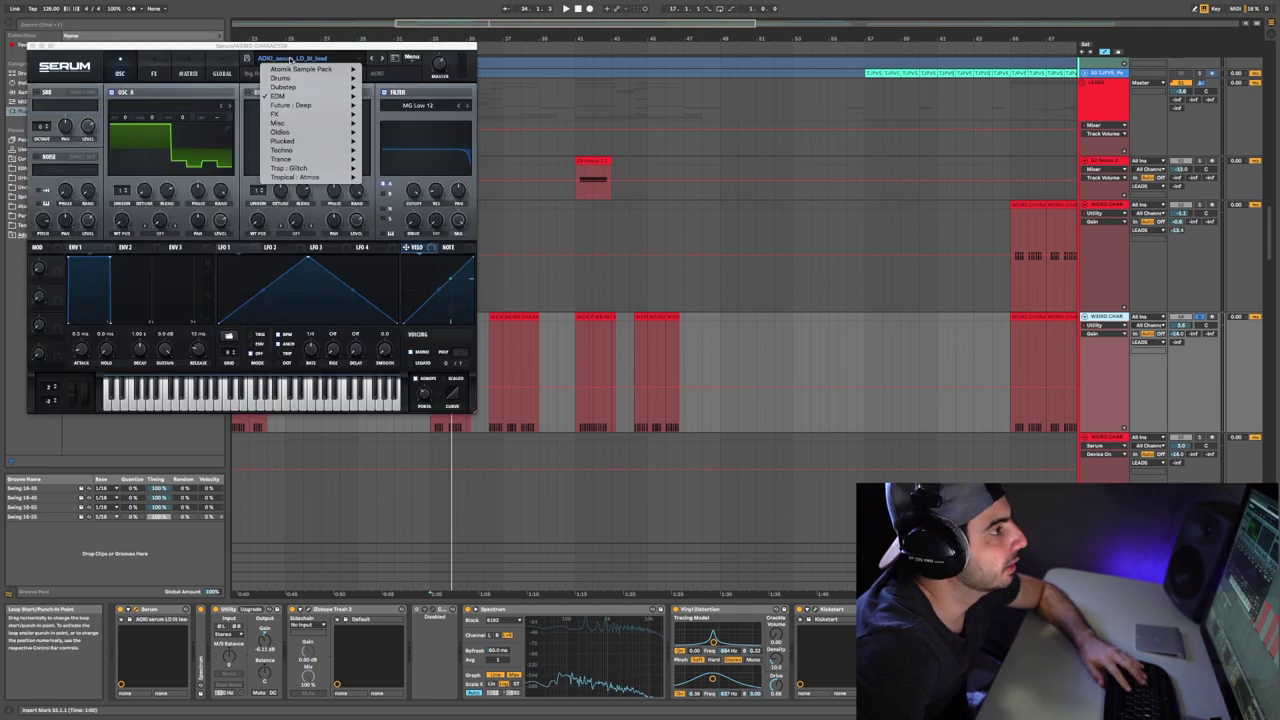
pyautogui.moveTo(300, 105)
pyautogui.moveTo(420, 96)
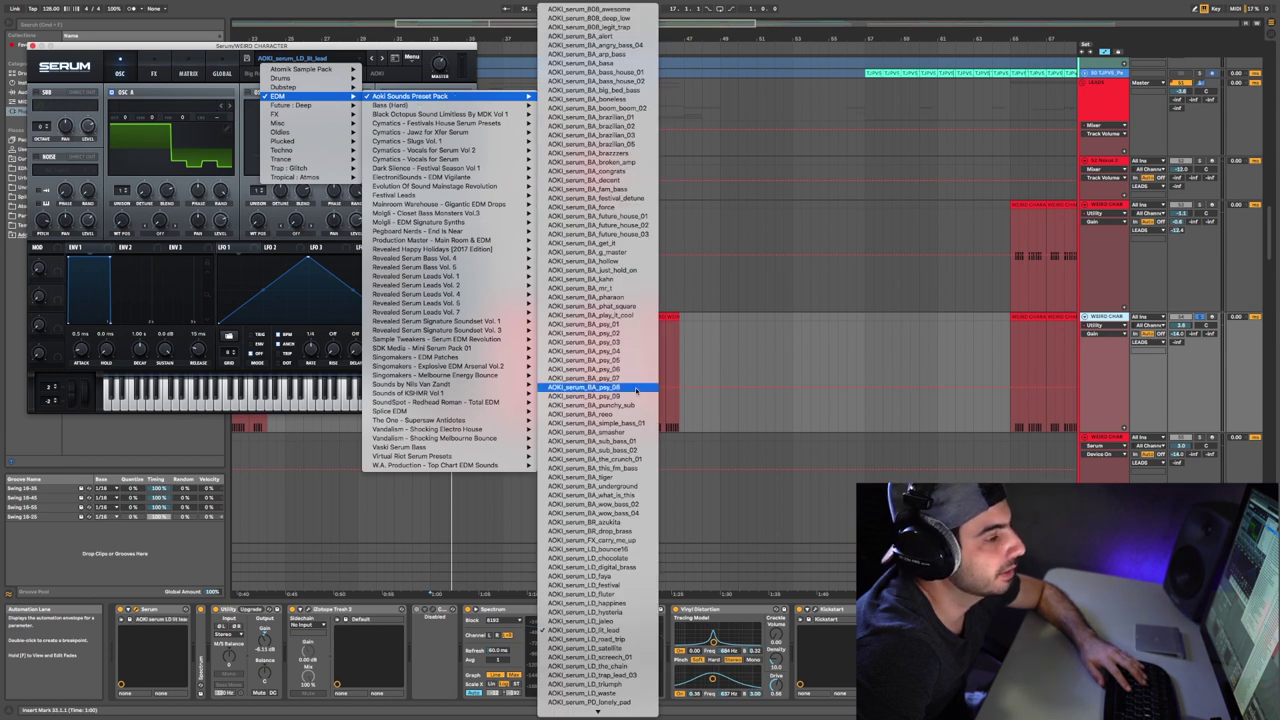
pyautogui.scroll(-3, 637, 391)
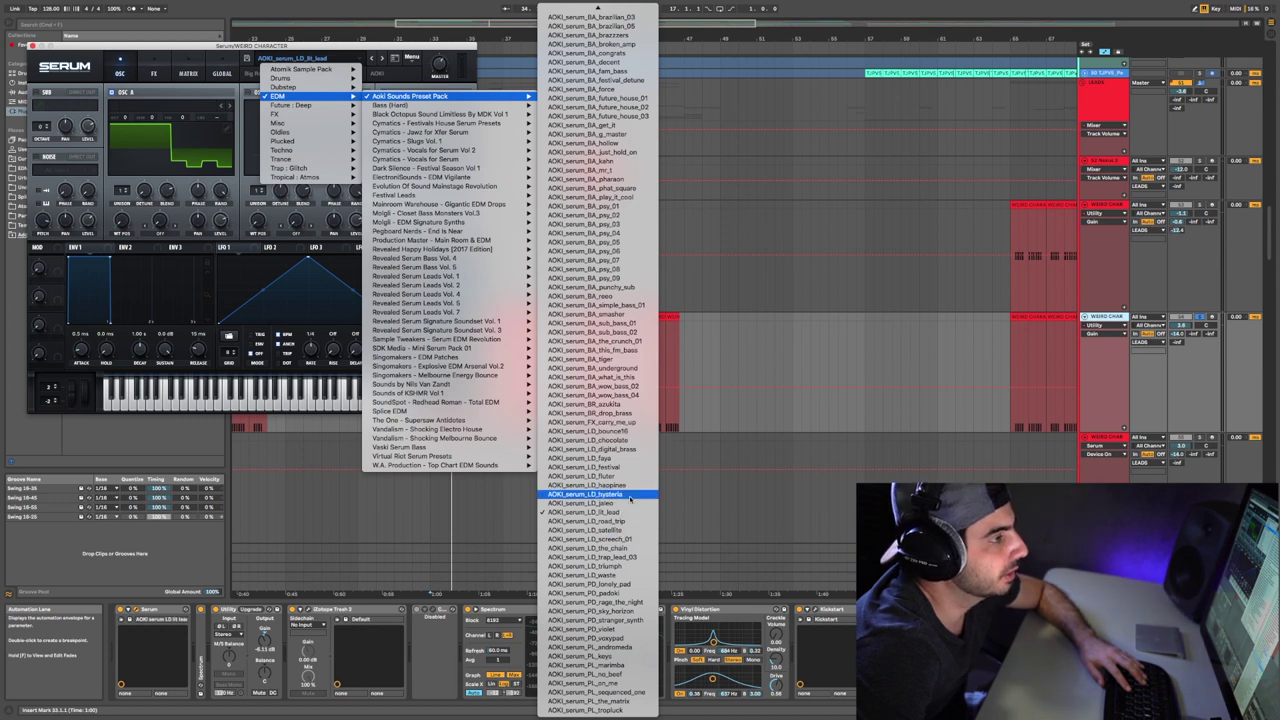
pyautogui.click(2, 58)
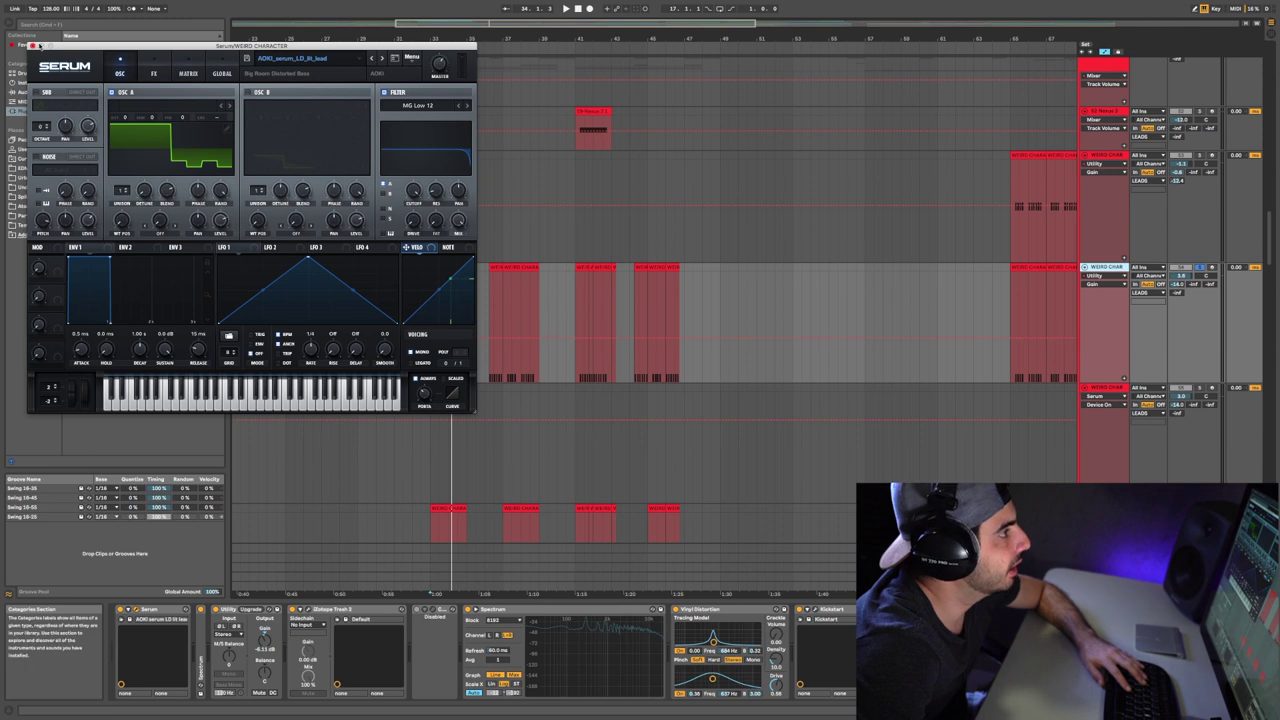
pyautogui.click(32, 46)
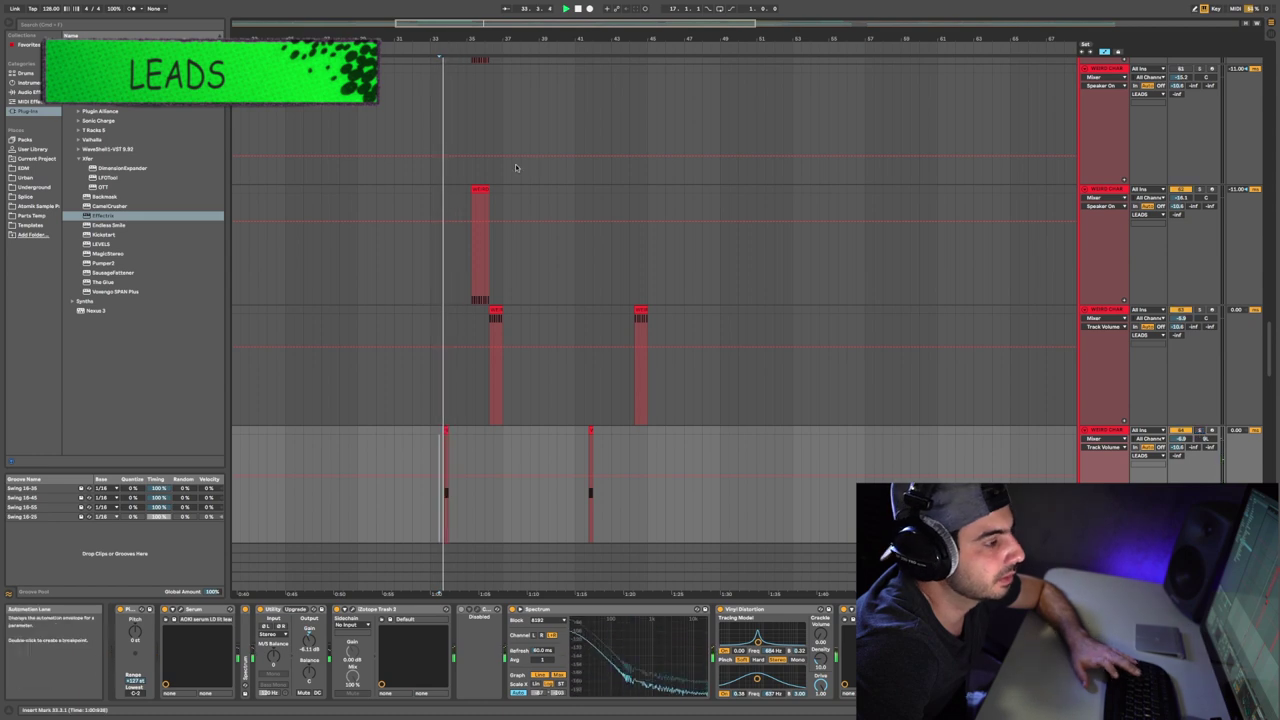
# Play the lower WEIRD CHARACTER lead with a single clip near bar 35 in solo, and release its solo
pyautogui.click(486, 273)
pyautogui.click(1201, 190)
pyautogui.press('space')
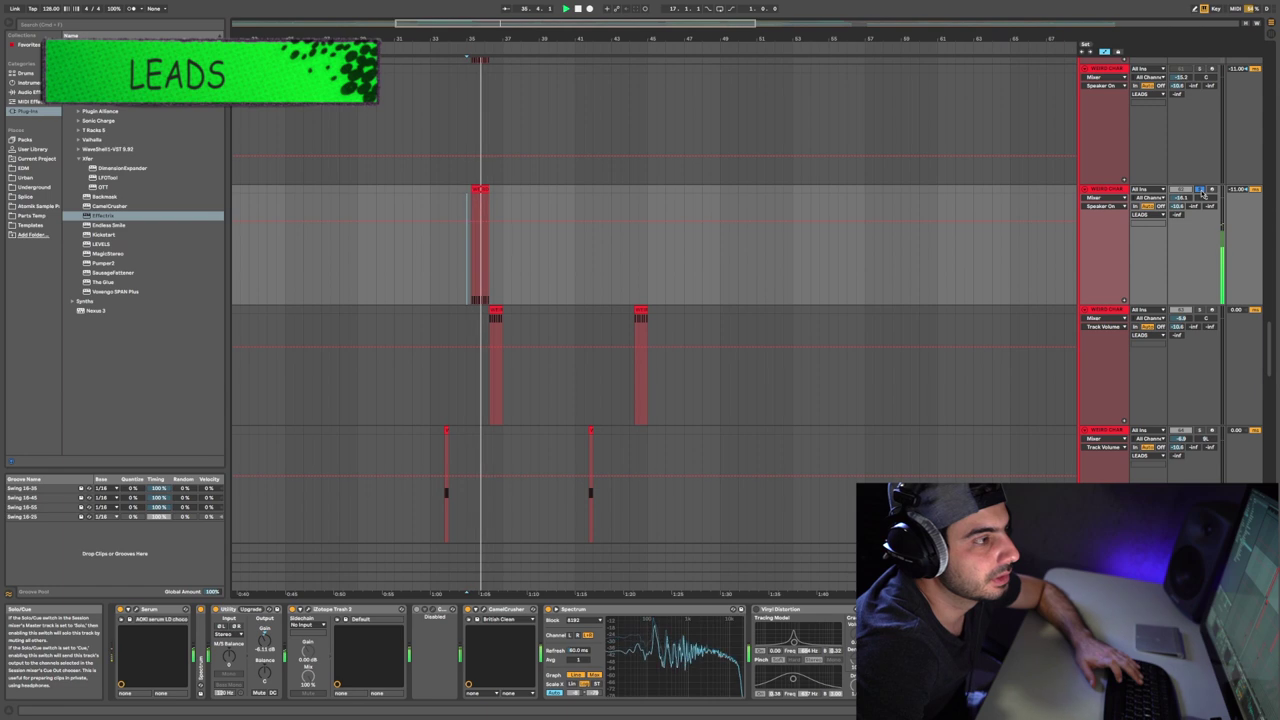
pyautogui.click(1201, 191)
pyautogui.press('space')
# Play from around bar 34 and audition the upper WEIRD CHARACTER lead with a single clip near bar 35 in solo
pyautogui.click(456, 290)
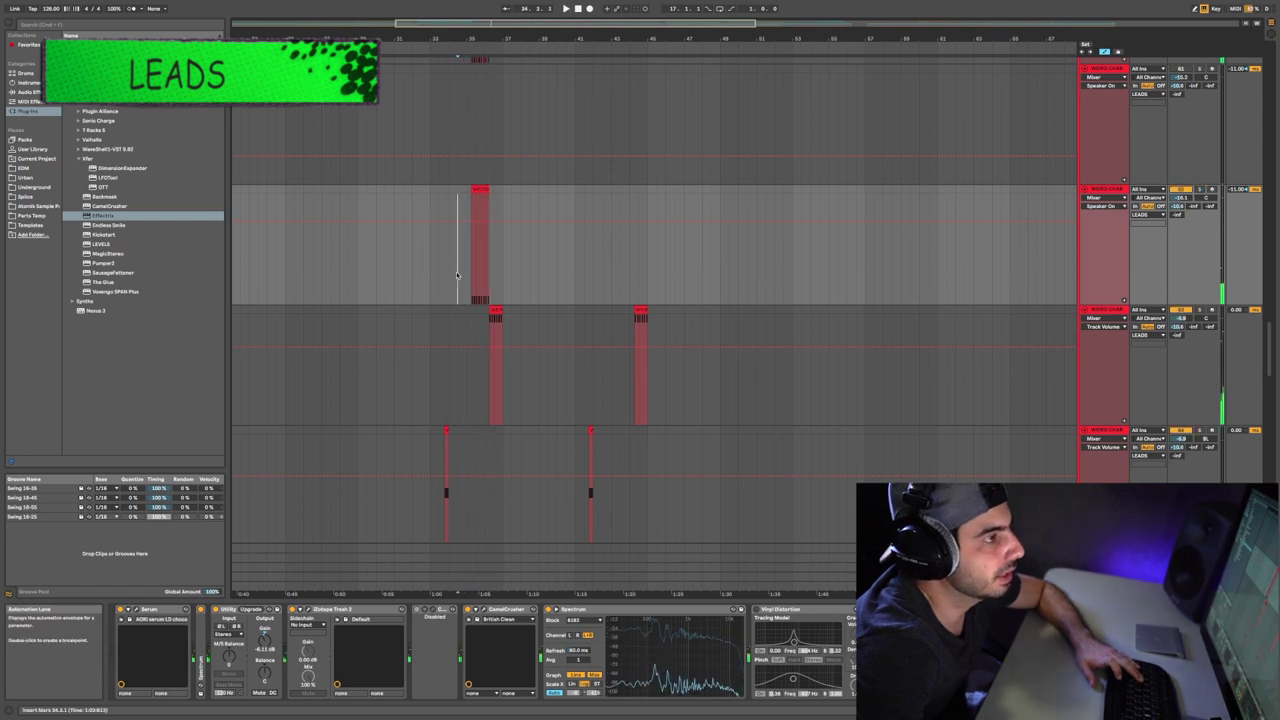
pyautogui.press('space')
pyautogui.scroll(4, 882, 248)
pyautogui.click(1200, 148)
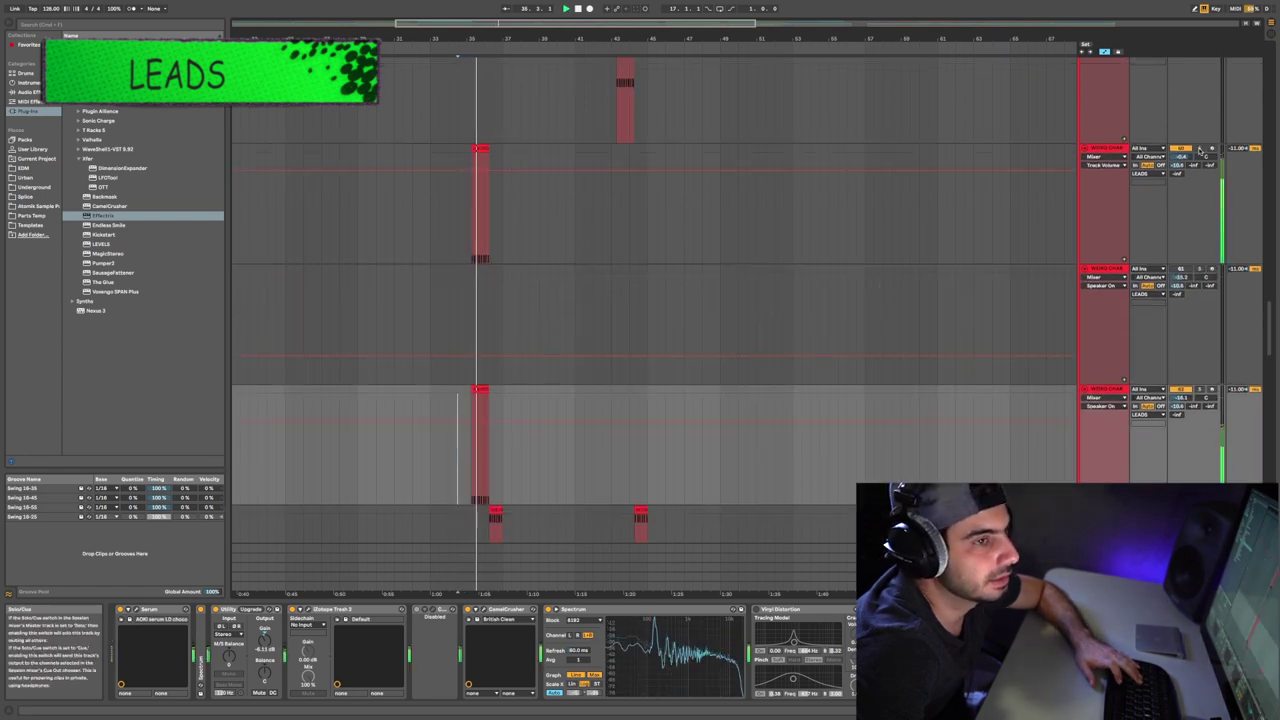
# Select the WEIRD CHARACTER lead clip at bar 33 and play the leads from there
pyautogui.scroll(-5, 429, 286)
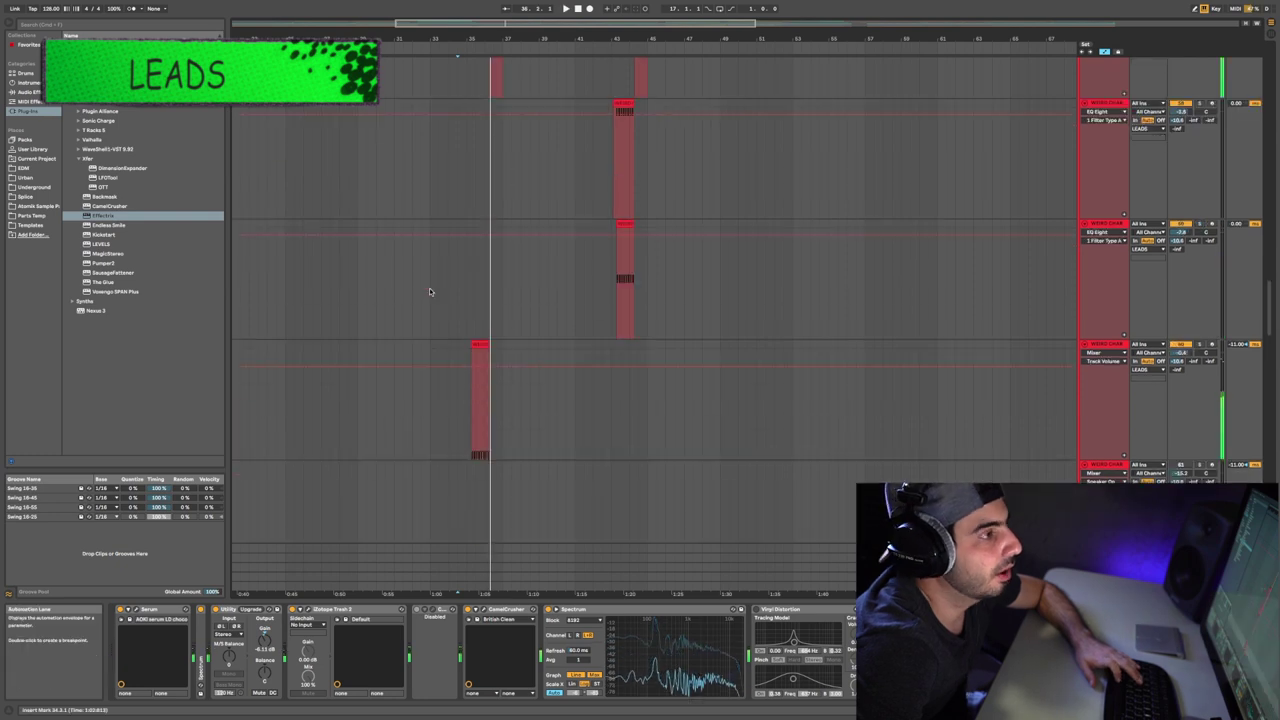
pyautogui.click(436, 168)
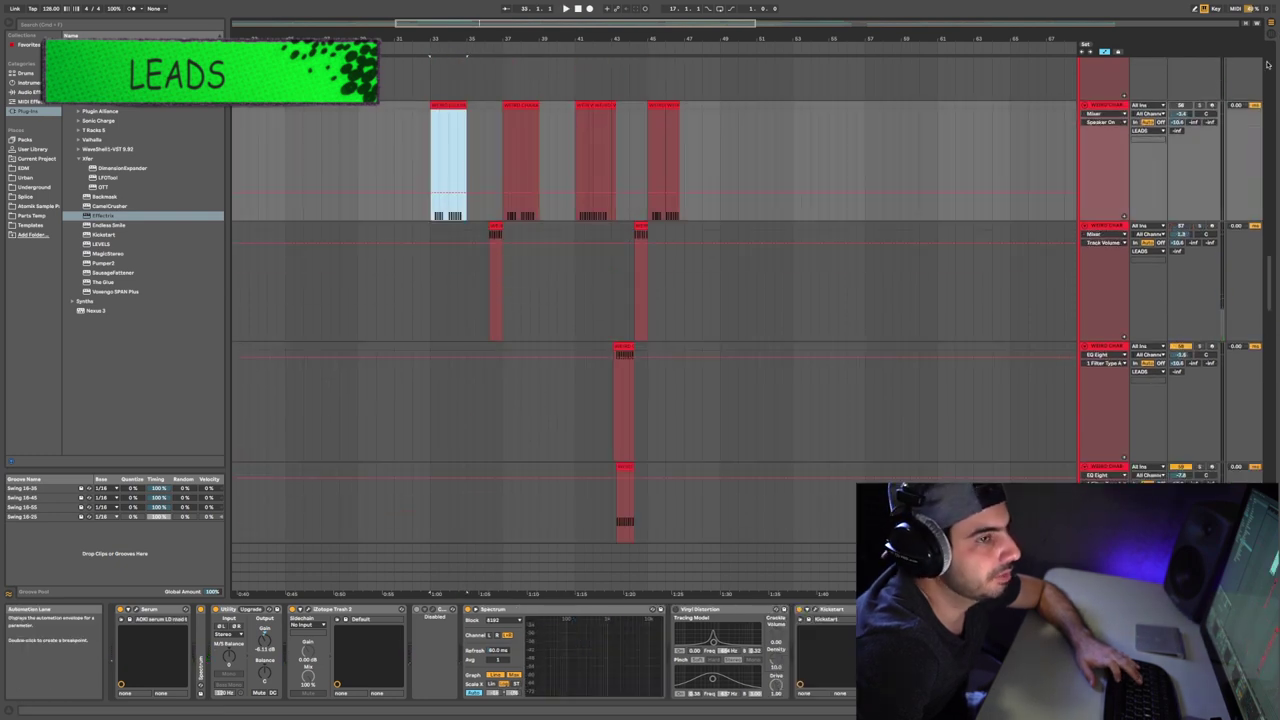
pyautogui.press('space')
# Check the Serum preset AOKI_serum_LD_chocolate on the WEIRD CHARACTER lead with a clip near bar 35
pyautogui.scroll(-4, 486, 291)
pyautogui.click(470, 341)
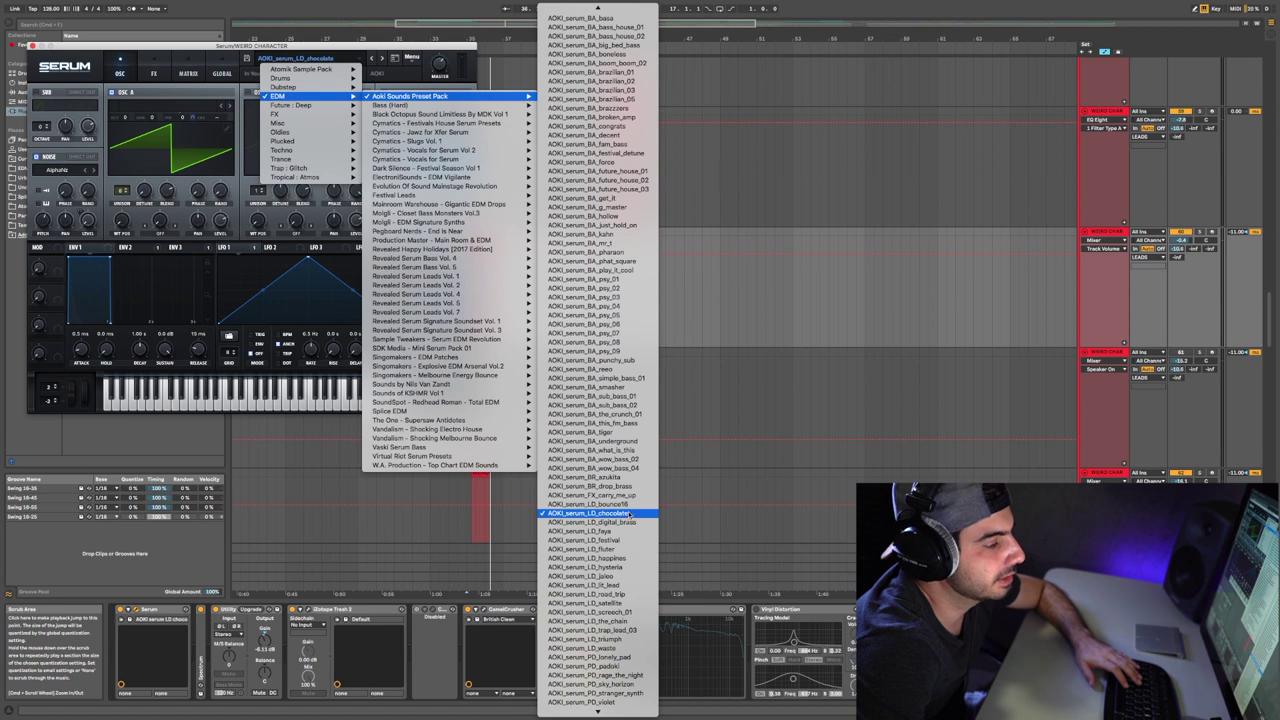
pyautogui.click(628, 514)
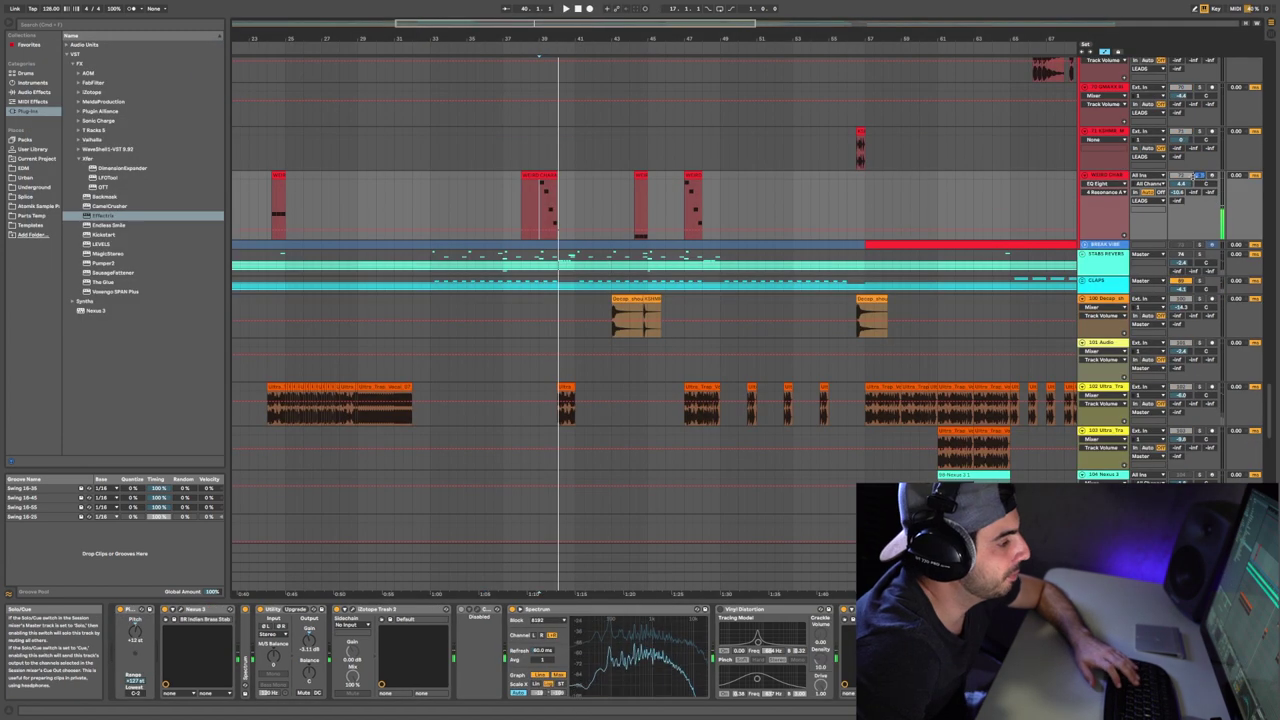
# Inspect the Nexus 3 preset library selection on the soloed WEIRD CHARACTER track, and close the plug-in window
pyautogui.click(1108, 176)
pyautogui.press('space')
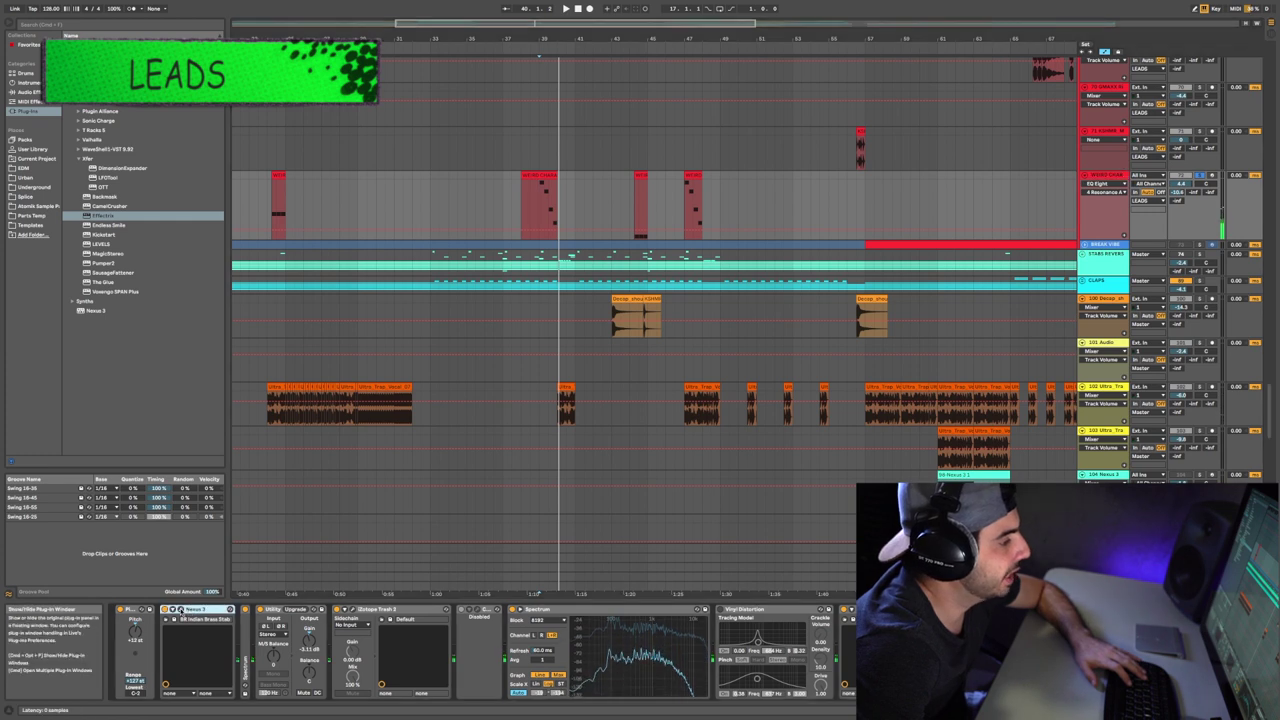
pyautogui.click(180, 609)
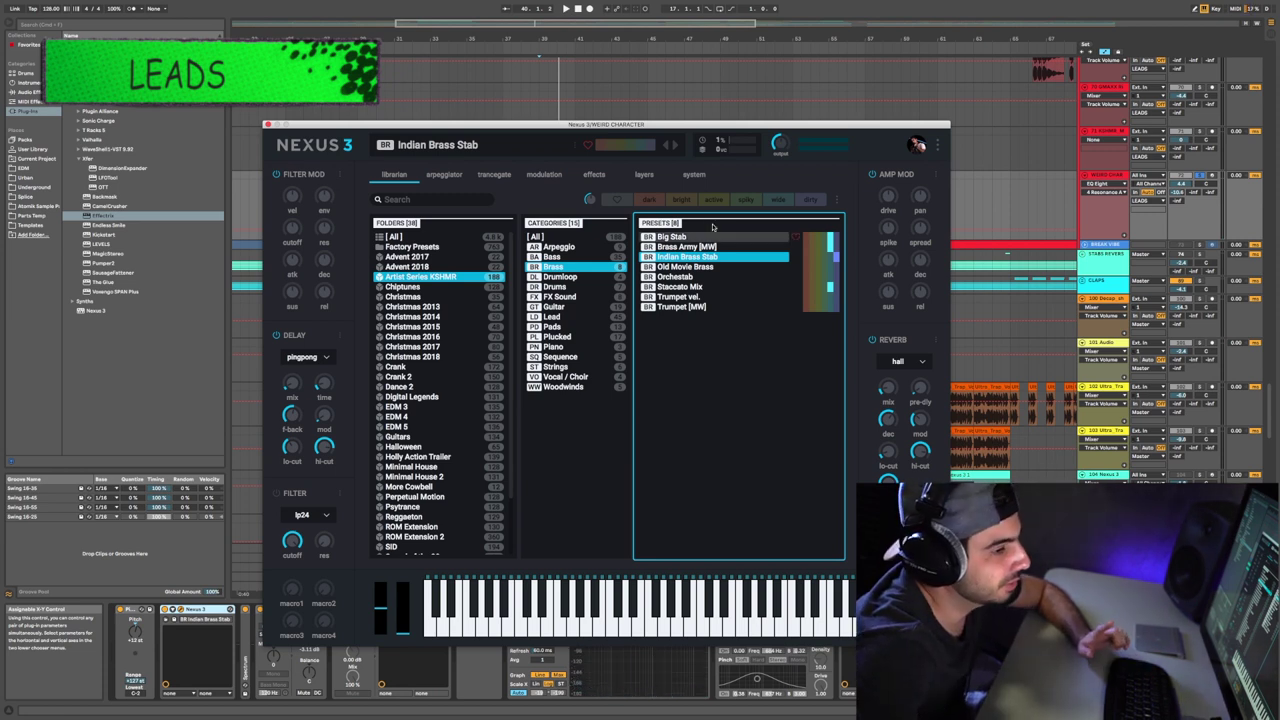
pyautogui.scroll(-1, 465, 337)
pyautogui.scroll(1, 465, 337)
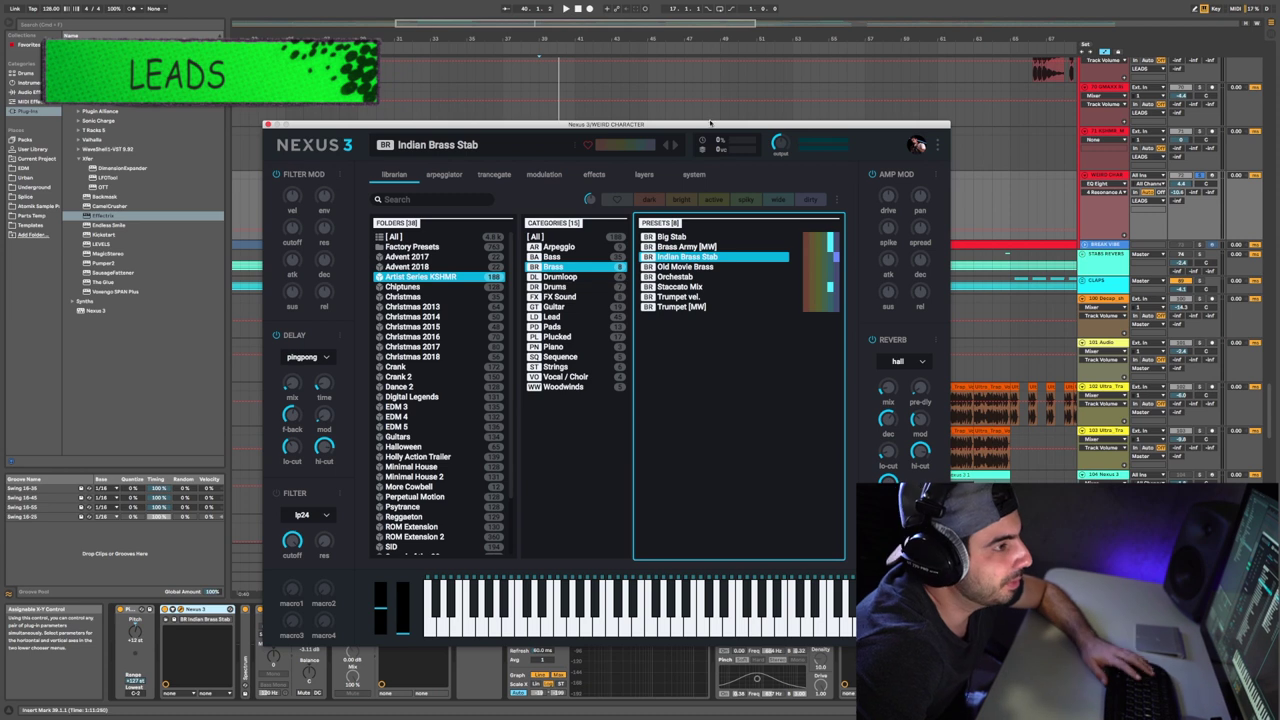
pyautogui.moveTo(705, 125); pyautogui.dragTo(709, 89)
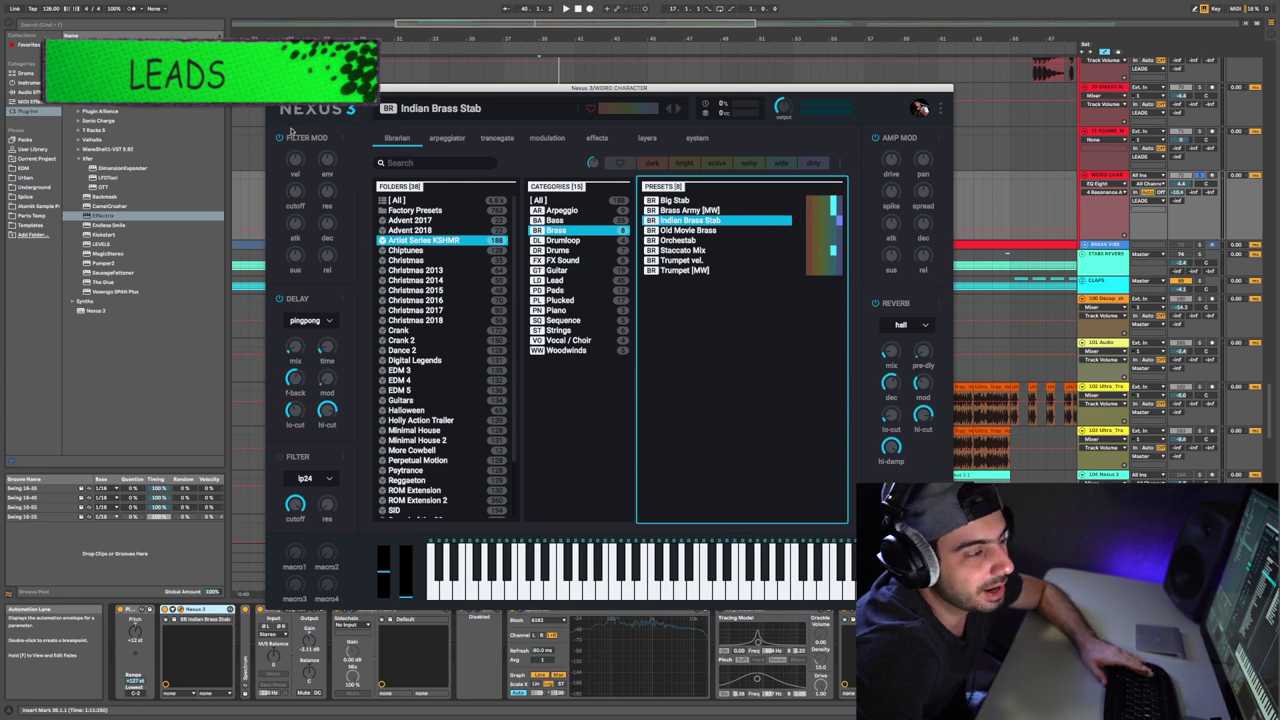
pyautogui.click(271, 88)
# Release the WEIRD CHARACTER track's solo and play its clip near bar 39 together with the full mix
pyautogui.press('space')
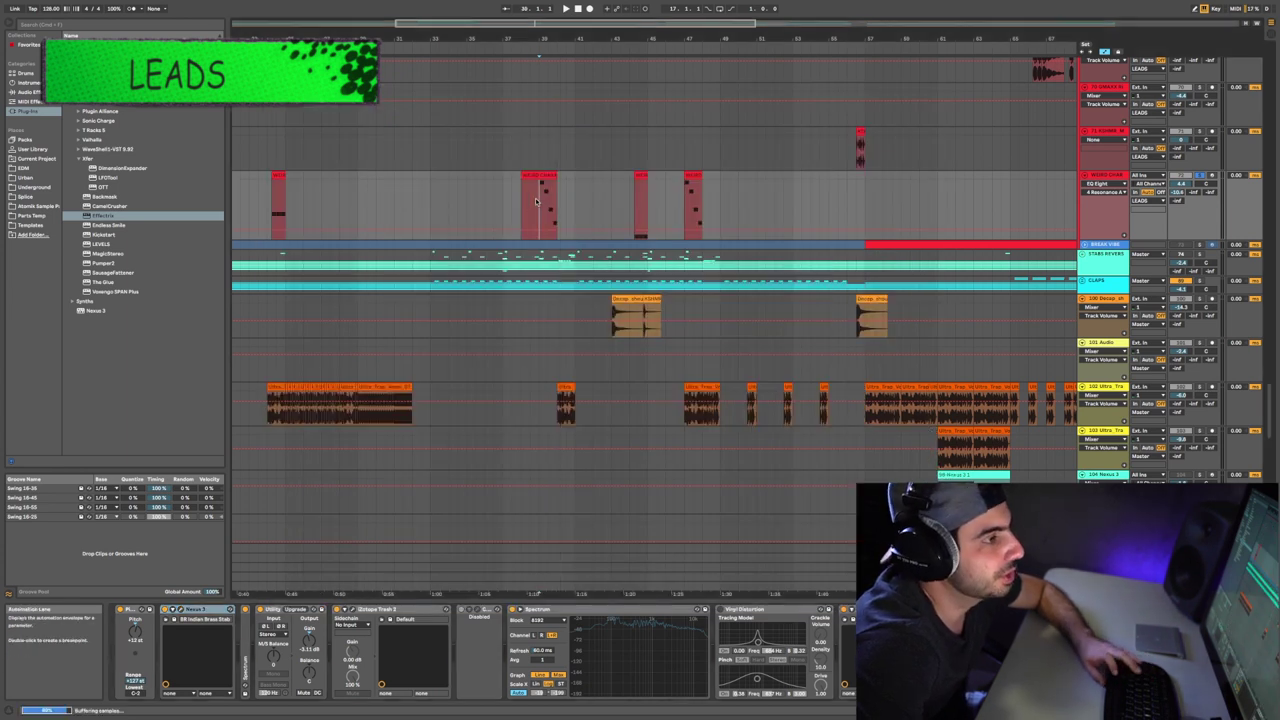
pyautogui.click(1203, 176)
pyautogui.press('space')
pyautogui.press('space')
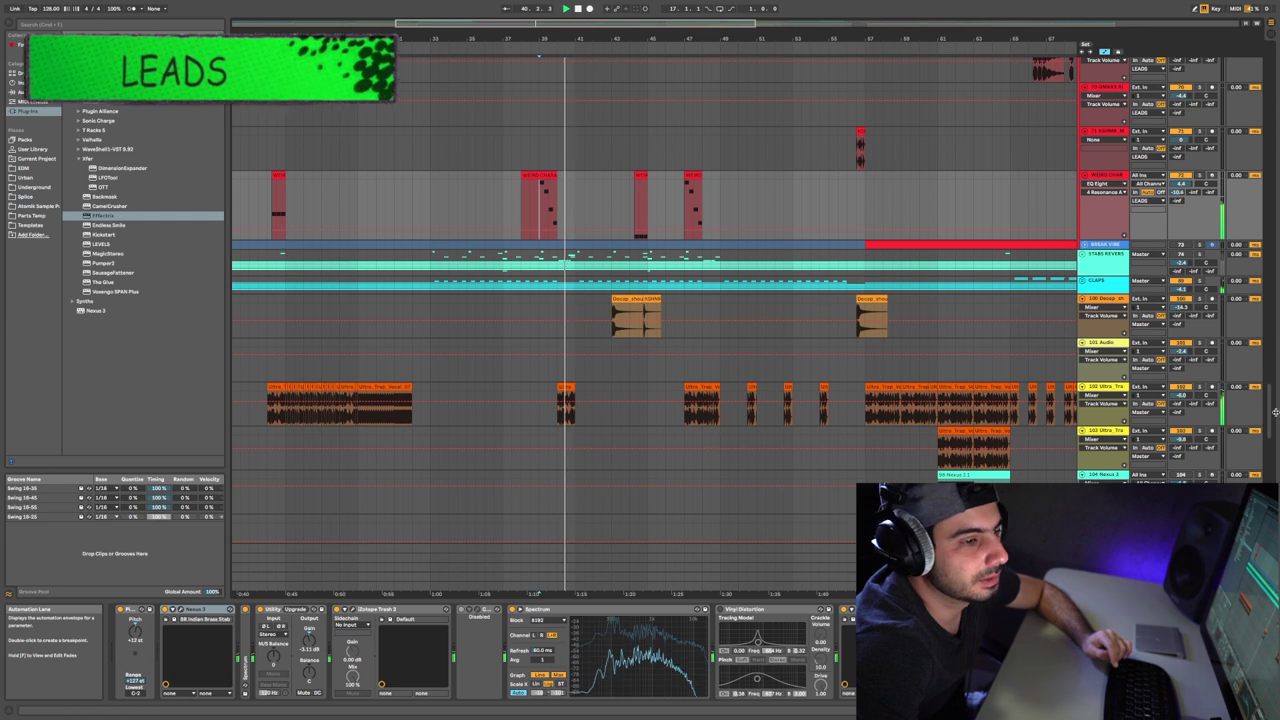
pyautogui.click(1208, 392)
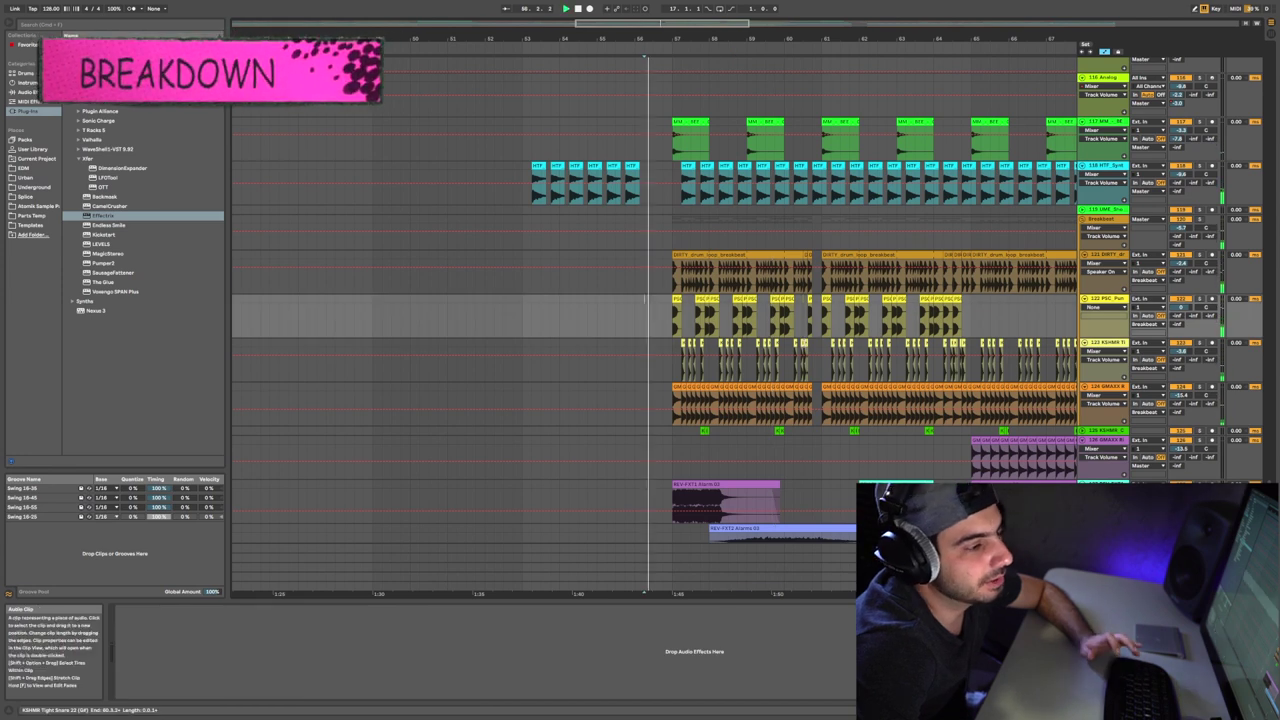
# Set the playback start at bar 57, where the breakdown's breakbeat clips begin, with the whole section in view
pyautogui.scroll(-3, 717, 333)
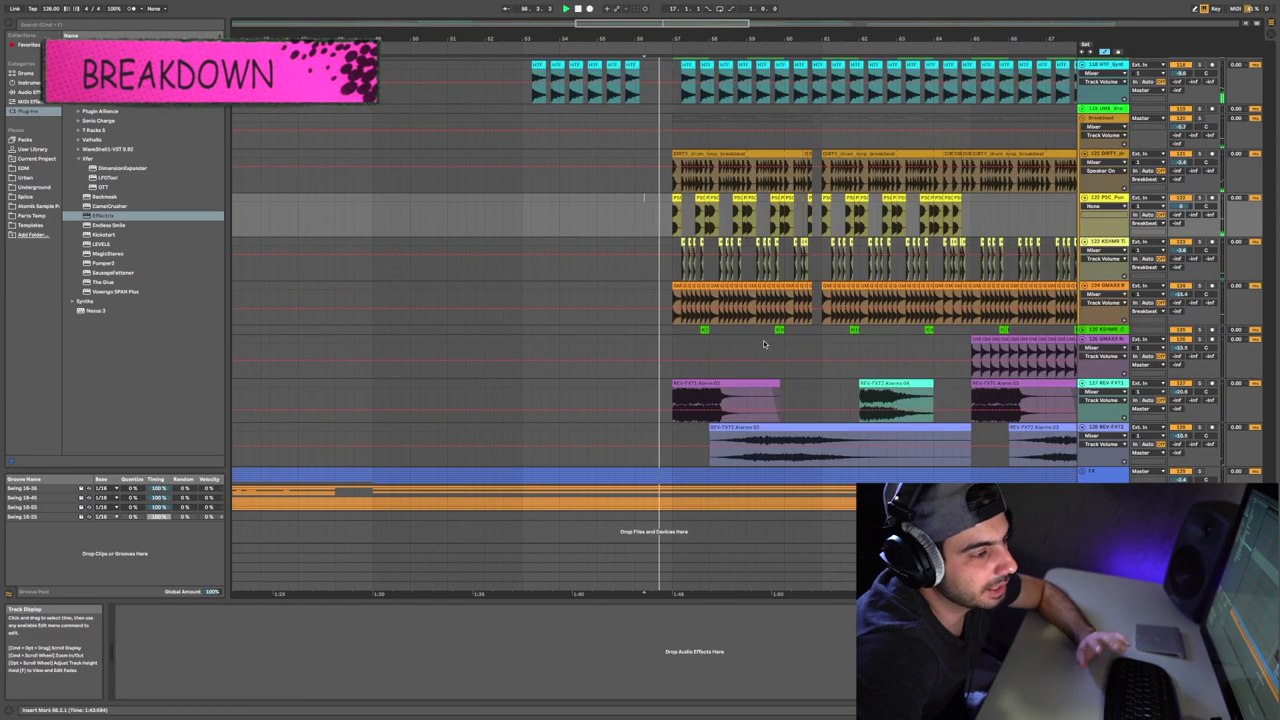
pyautogui.click(670, 275)
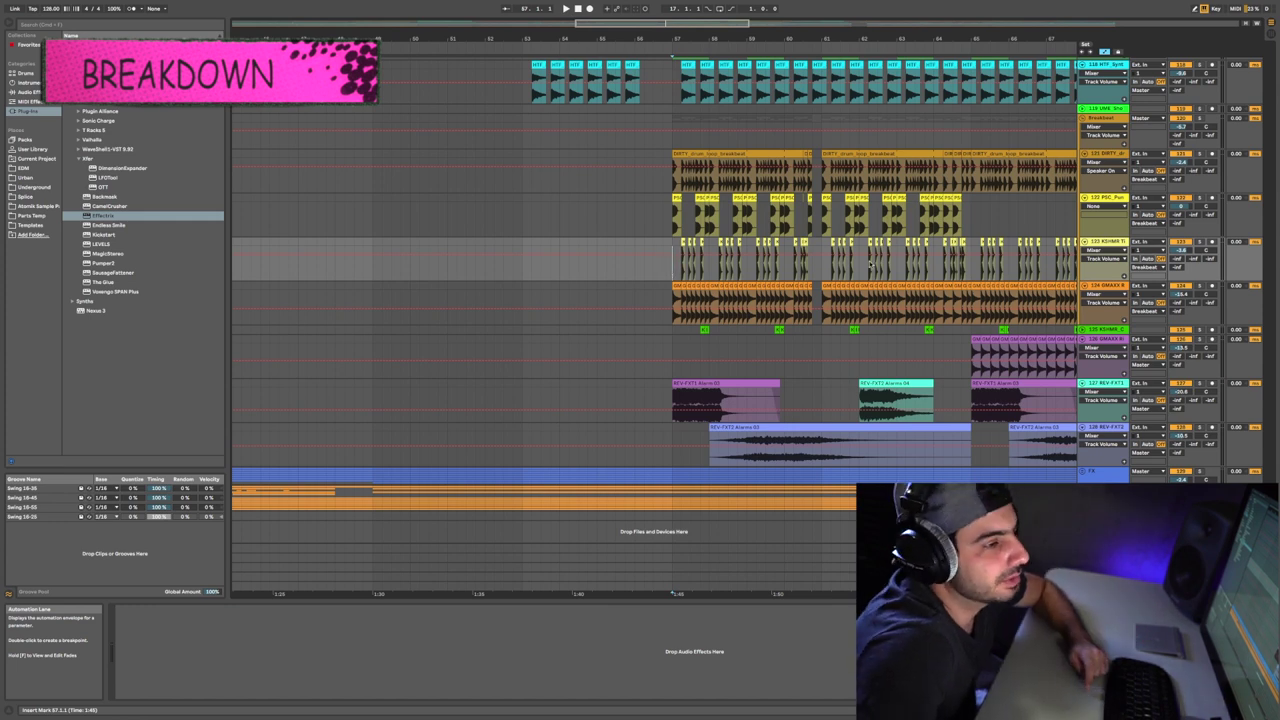
pyautogui.moveTo(720, 44); pyautogui.dragTo(718, 37)
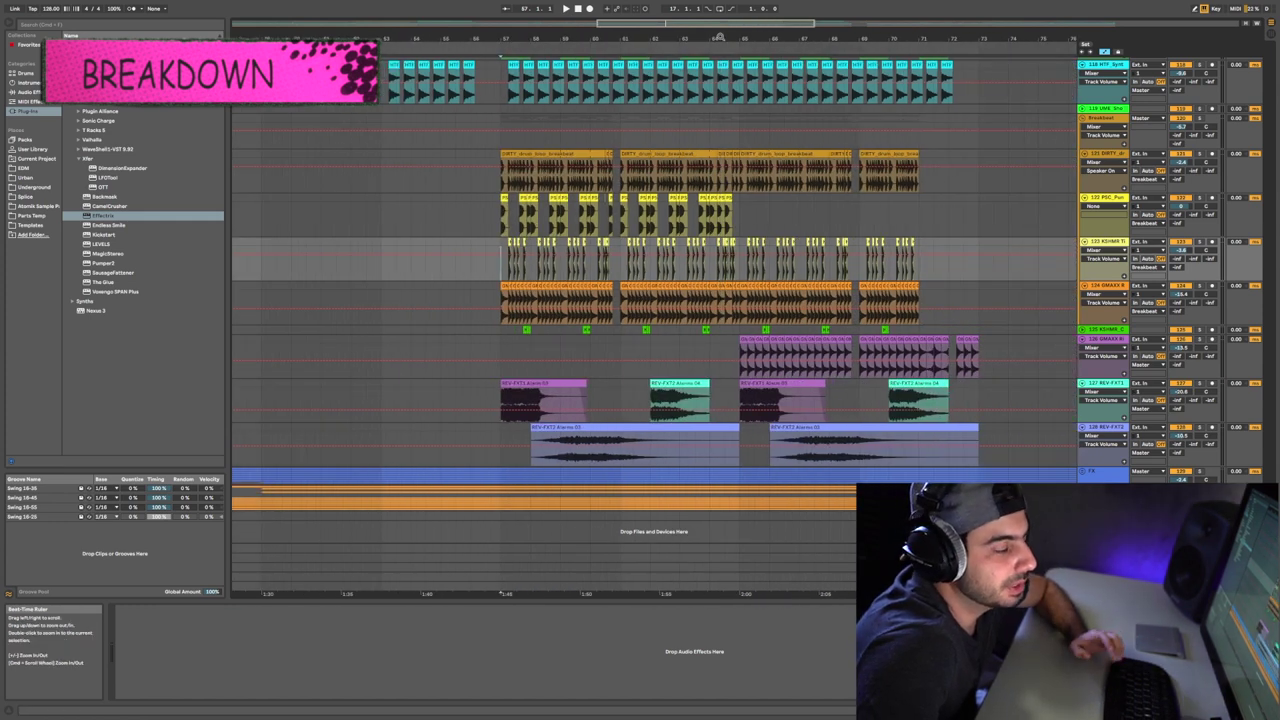
# Play the breakdown from bar 57, auditioning the REV-FX1 track in solo and in the full mix
pyautogui.click(503, 378)
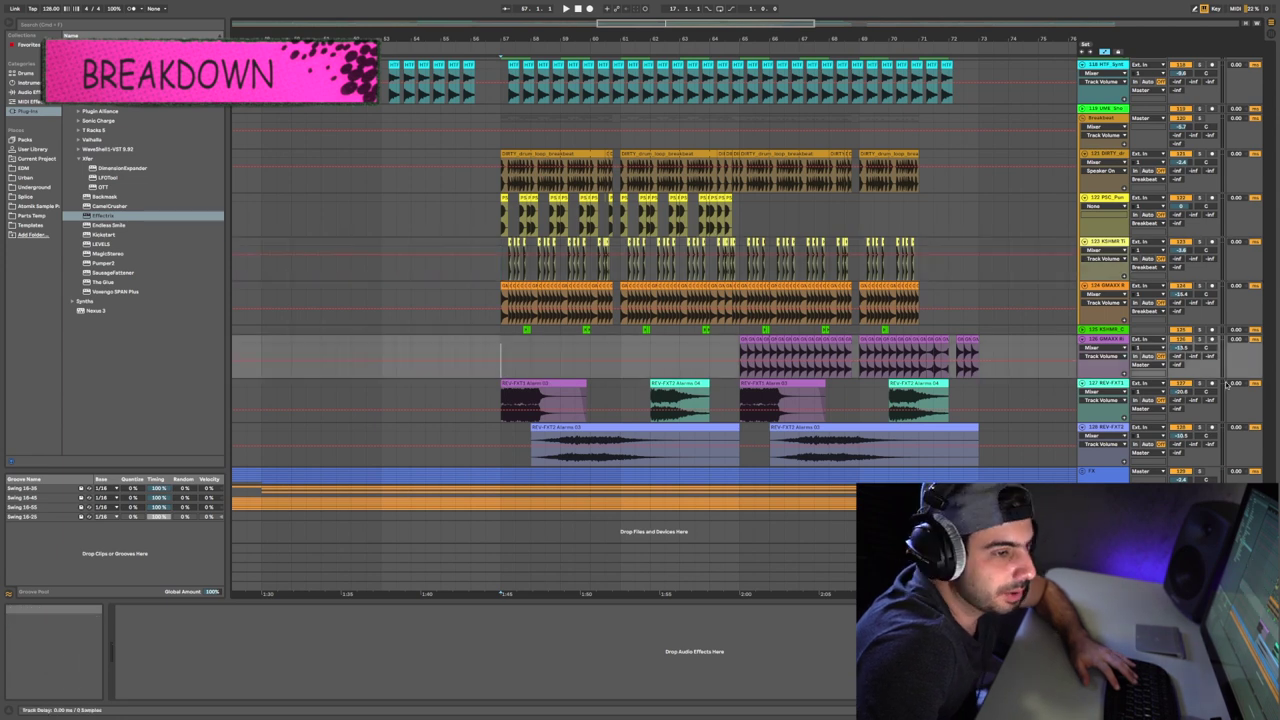
pyautogui.press('space')
pyautogui.click(1201, 385)
pyautogui.press('space')
pyautogui.press('space')
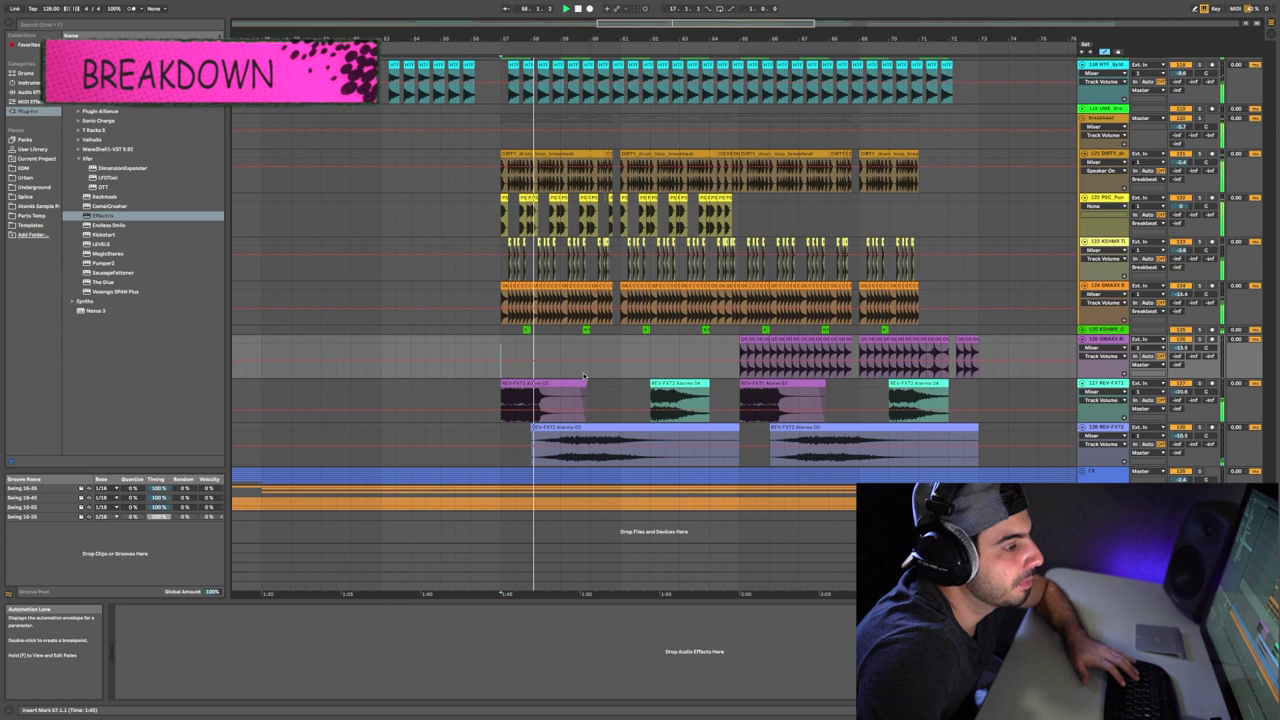
# Find the Operator track with clips from around bar 58 and inspect its Operator device settings
pyautogui.scroll(10, 583, 378)
pyautogui.scroll(10, 583, 378)
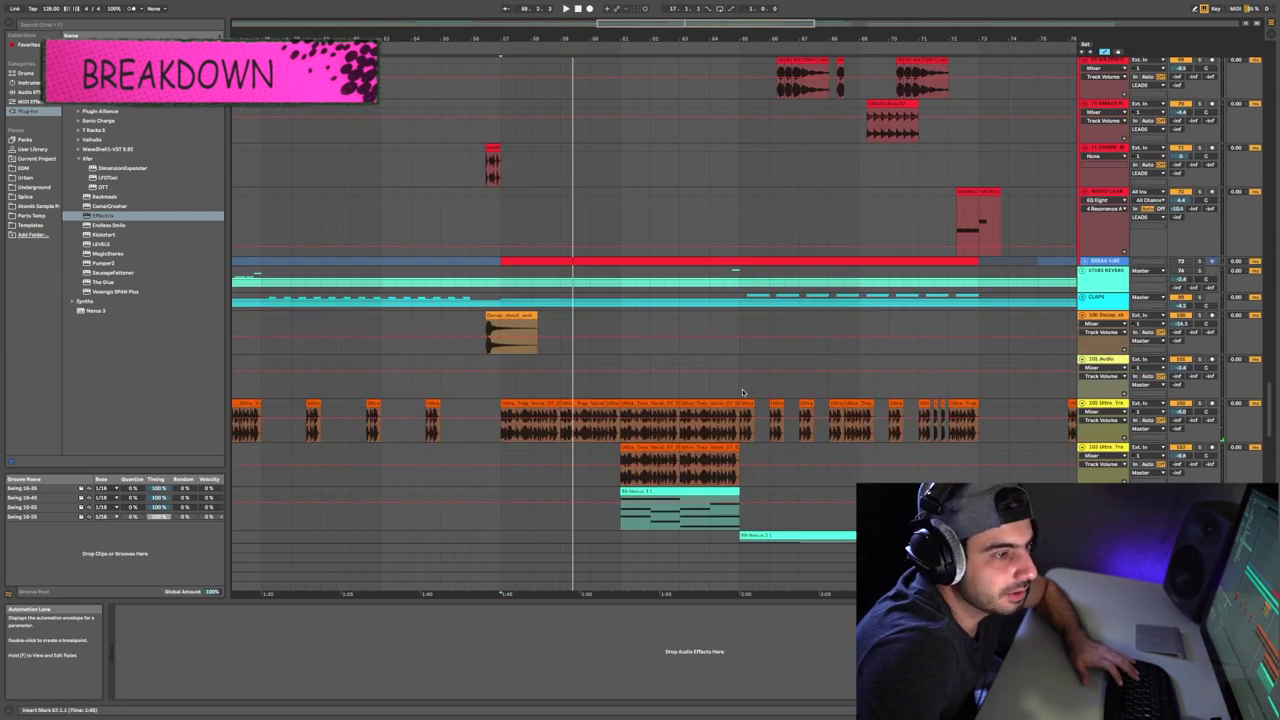
pyautogui.scroll(10, 569, 392)
pyautogui.click(1105, 292)
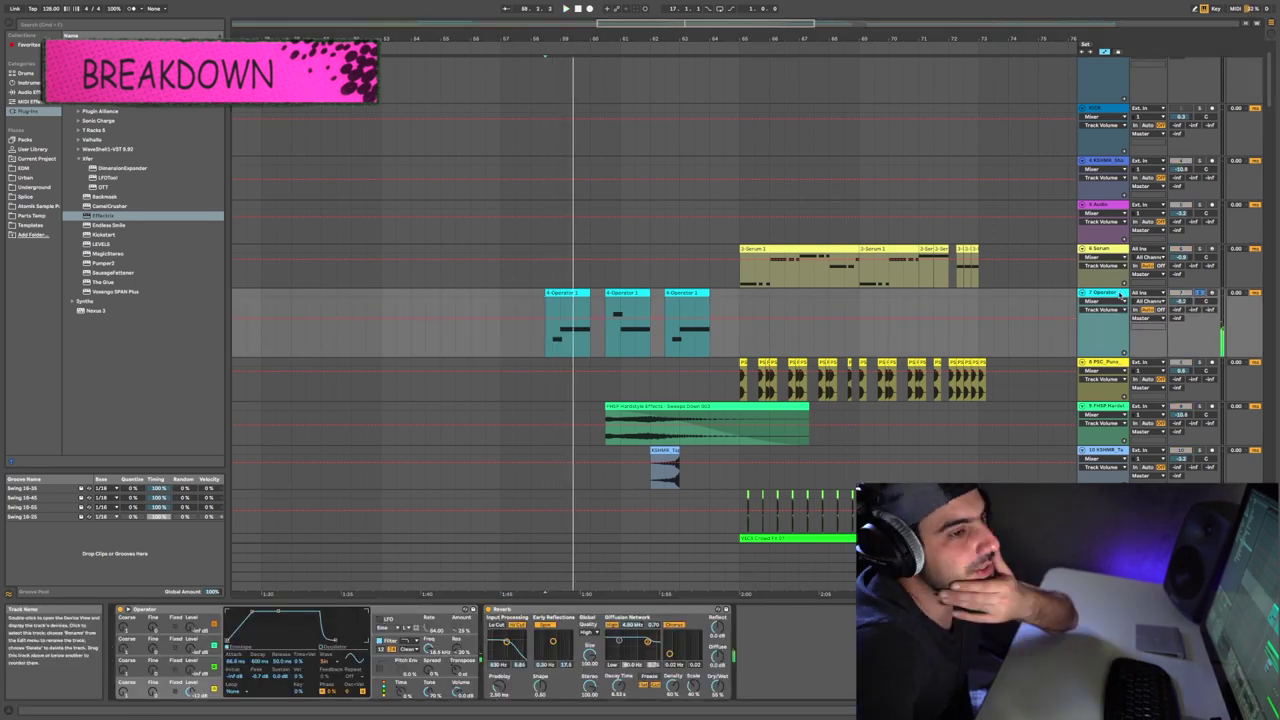
pyautogui.click(167, 608)
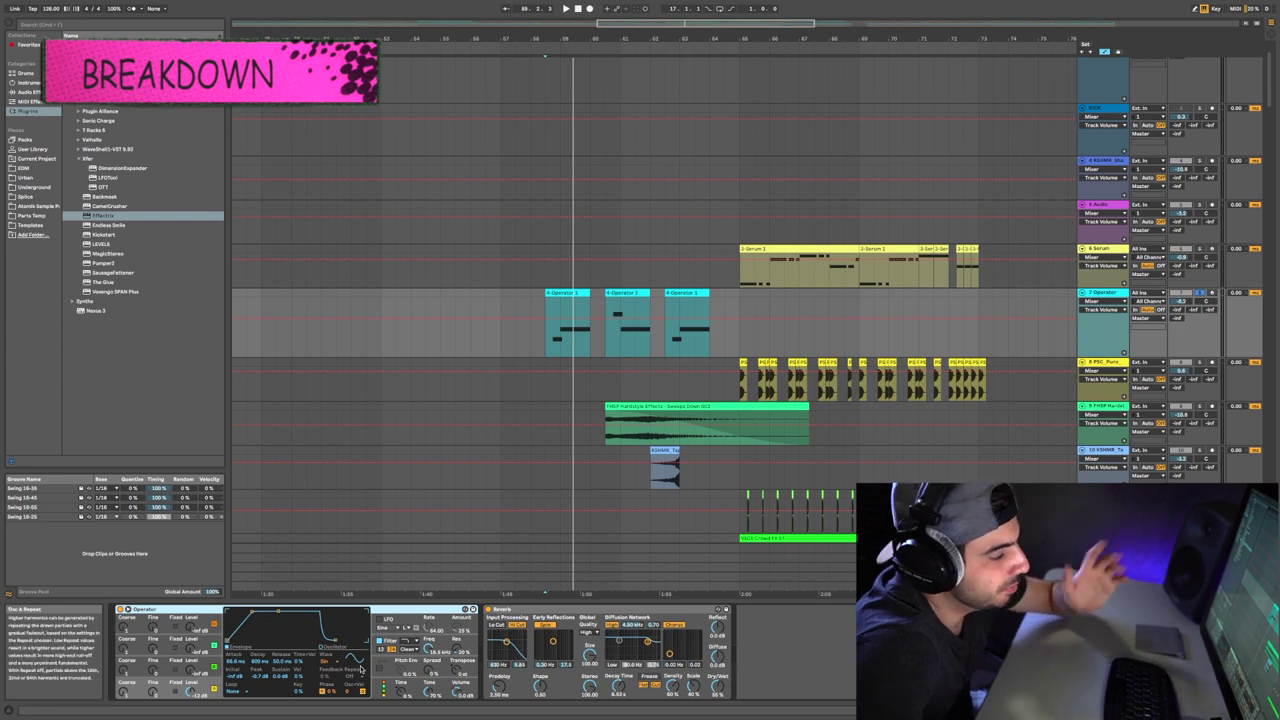
# Release the Operator track's solo and play the breakdown from its first clip
pyautogui.press('space')
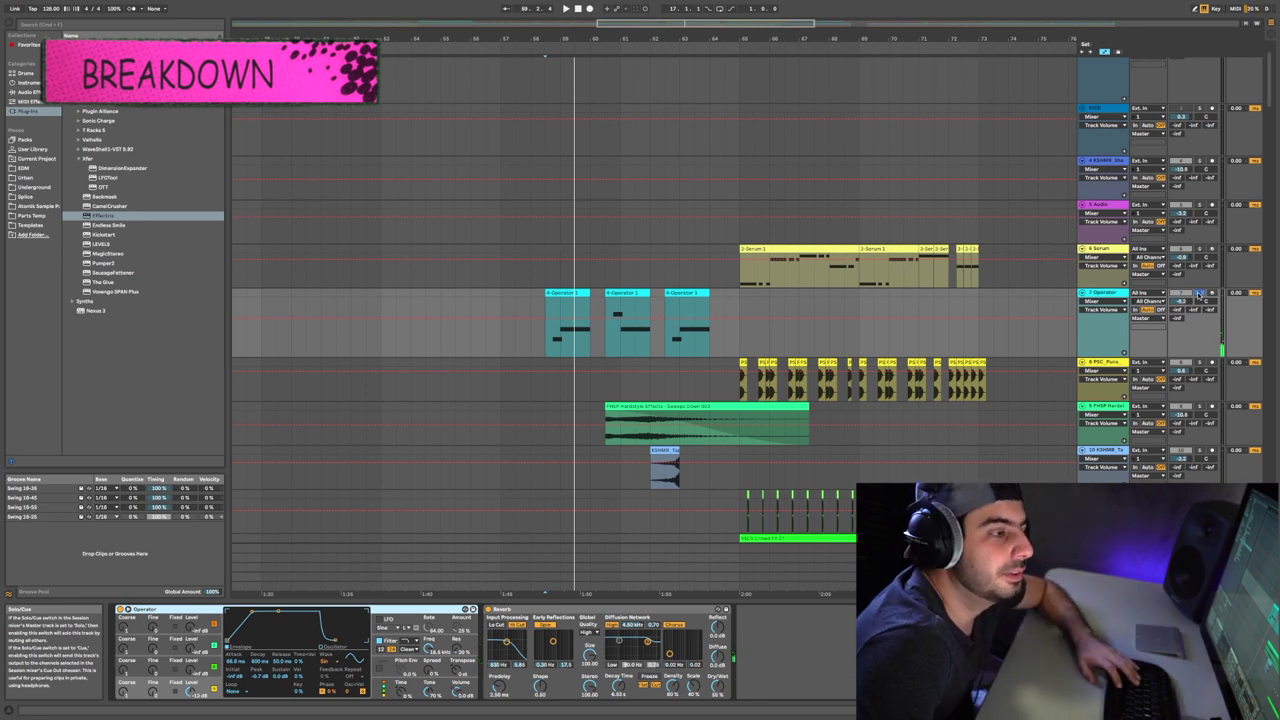
pyautogui.click(1199, 295)
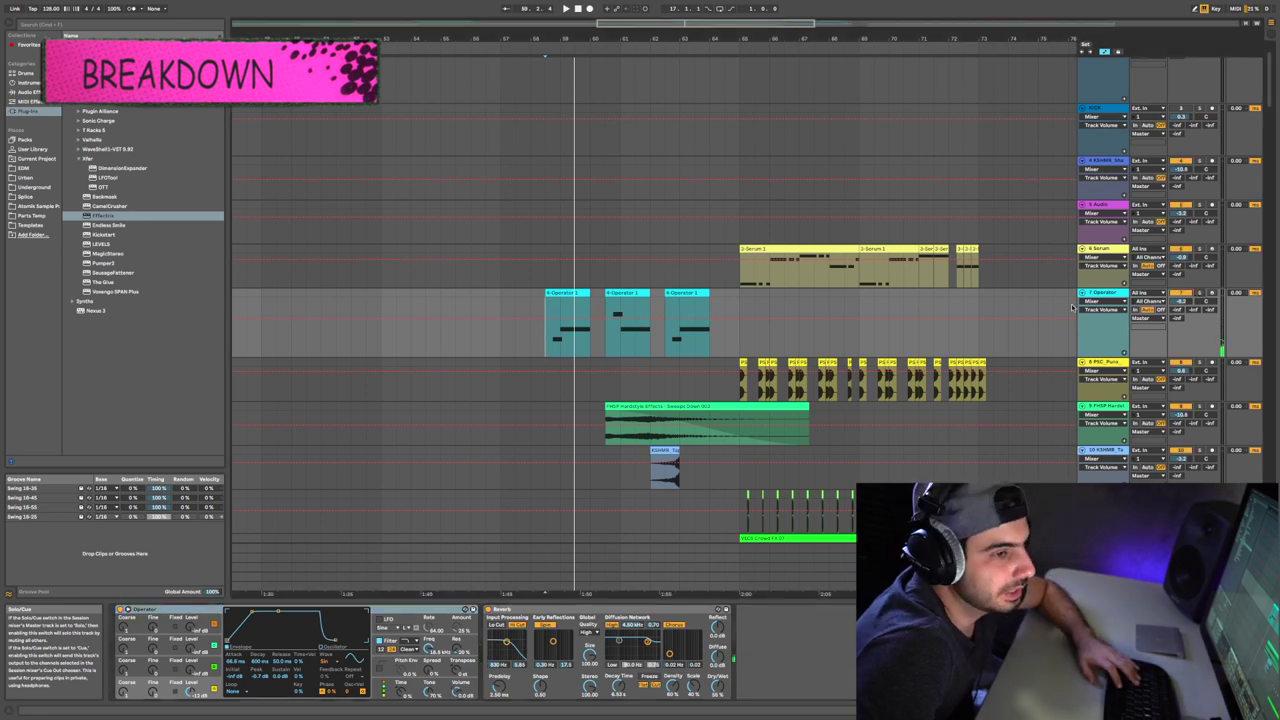
pyautogui.press('space')
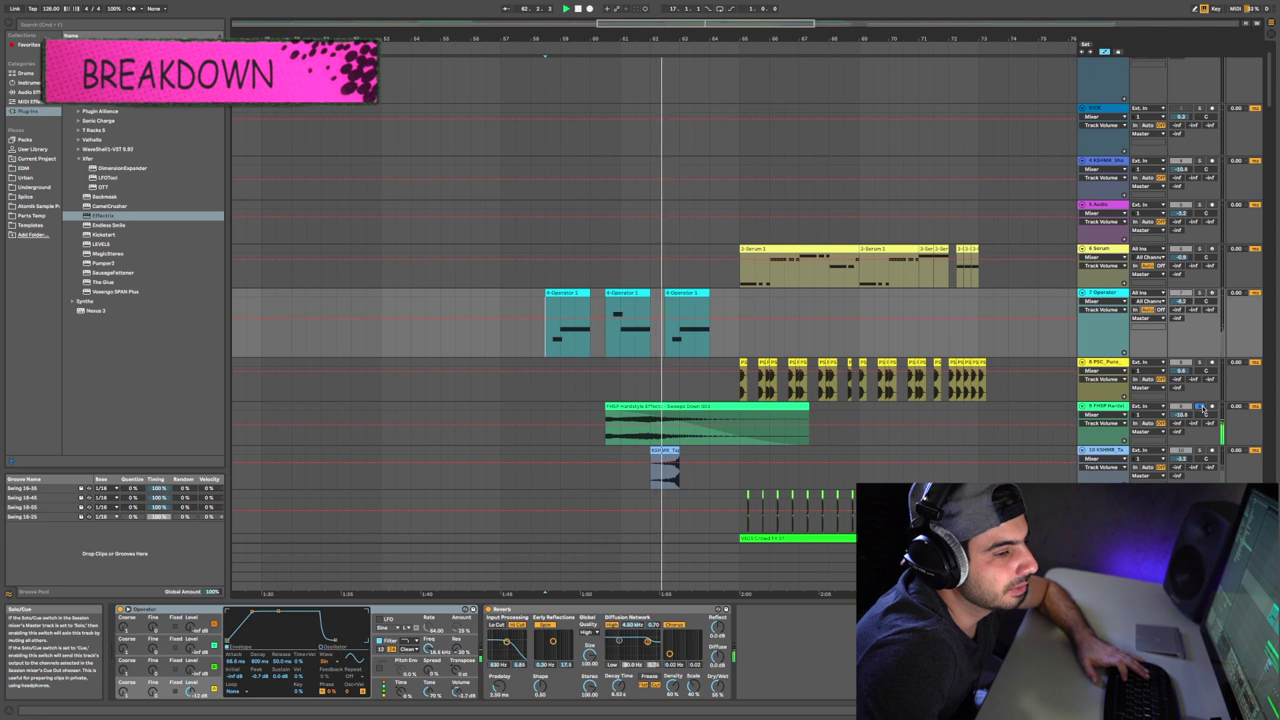
# Solo the Nexus 3 track whose clips start at bar 65 and check its instrument preset
pyautogui.scroll(-15, 676, 463)
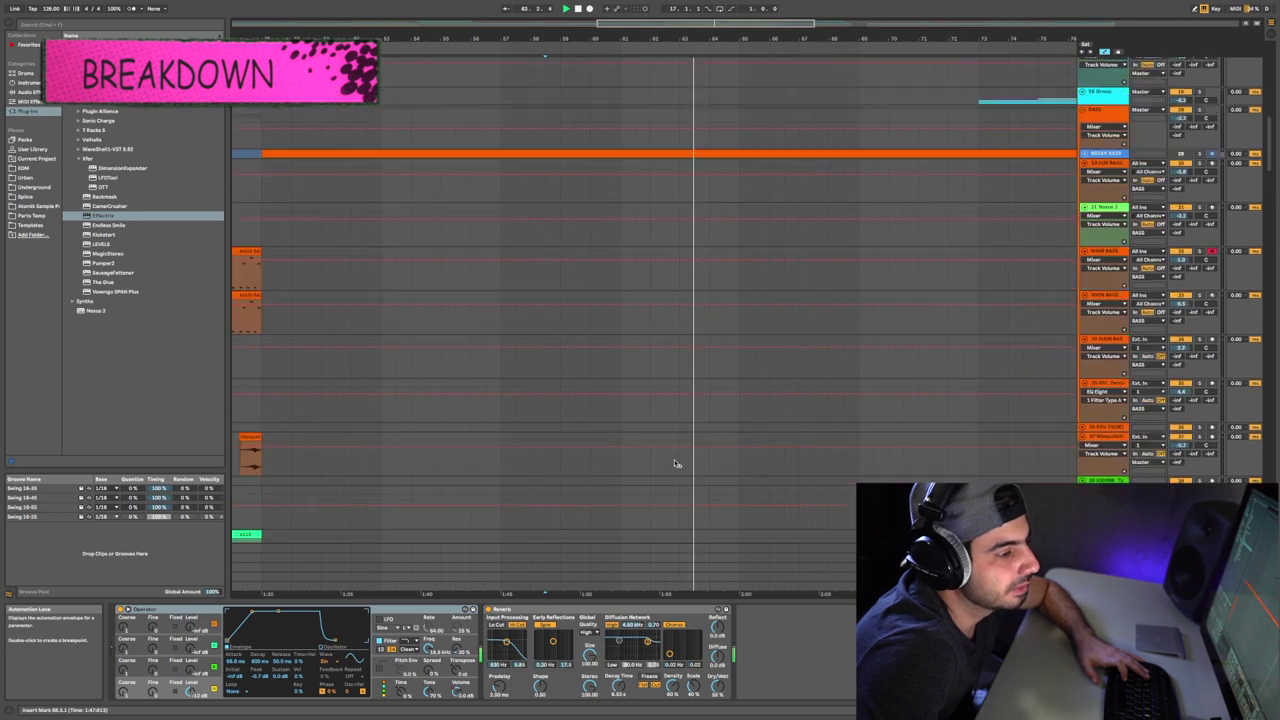
pyautogui.scroll(-20, 675, 461)
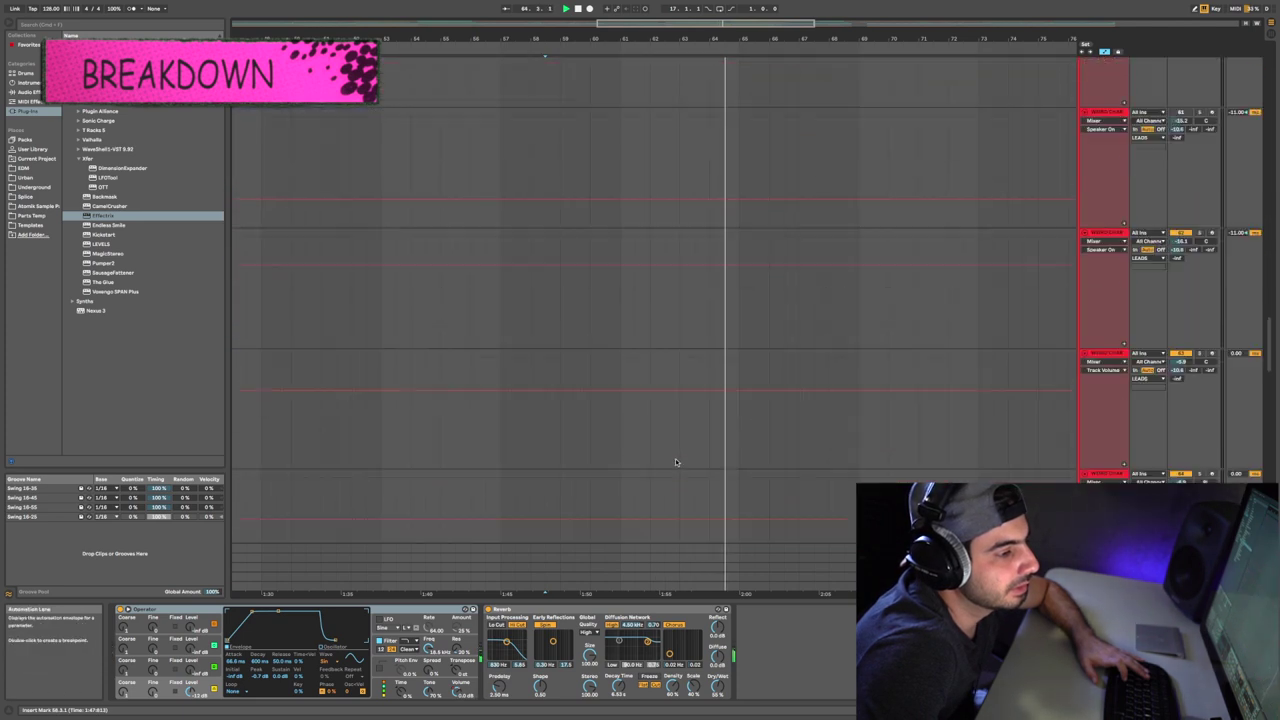
pyautogui.scroll(20, 675, 458)
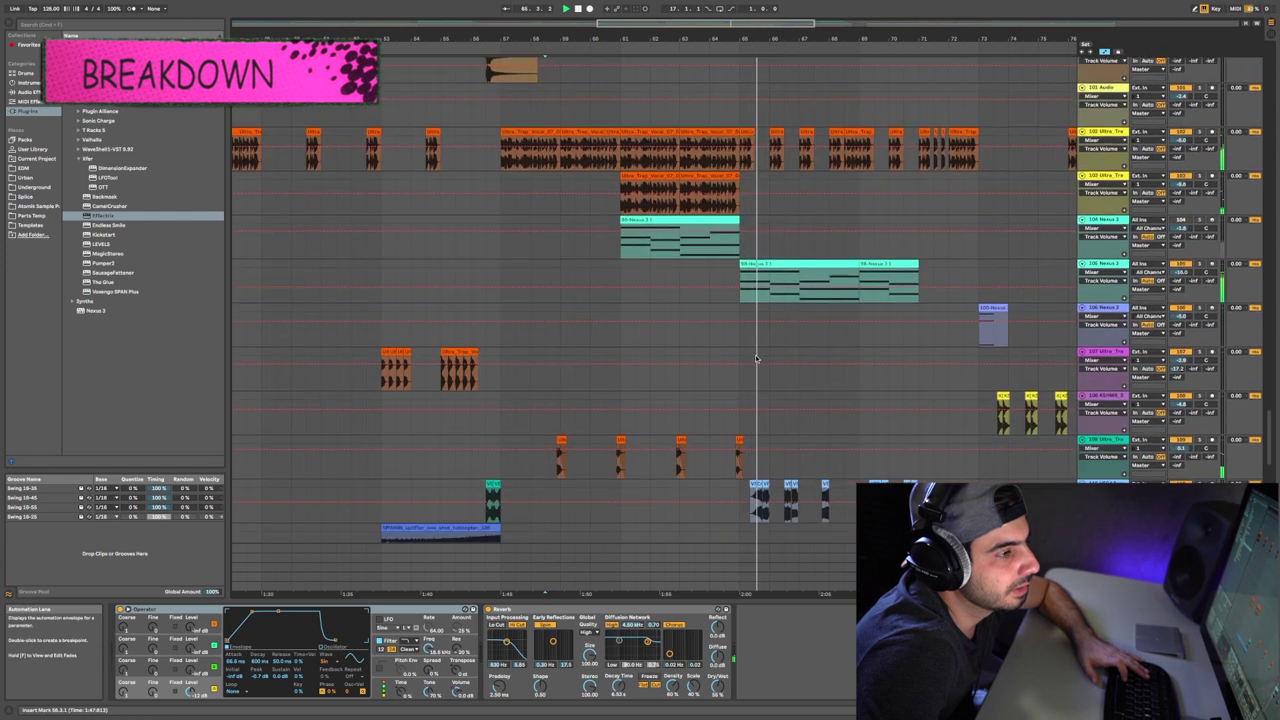
pyautogui.click(1204, 269)
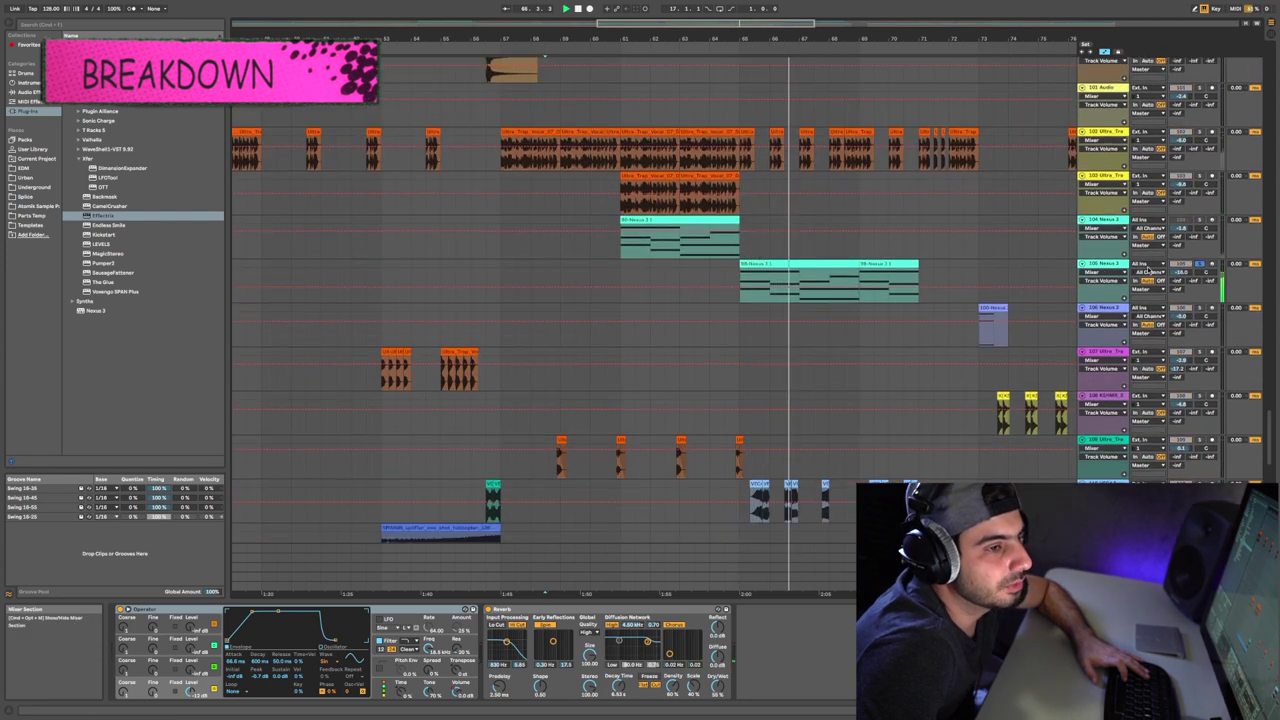
pyautogui.click(1104, 264)
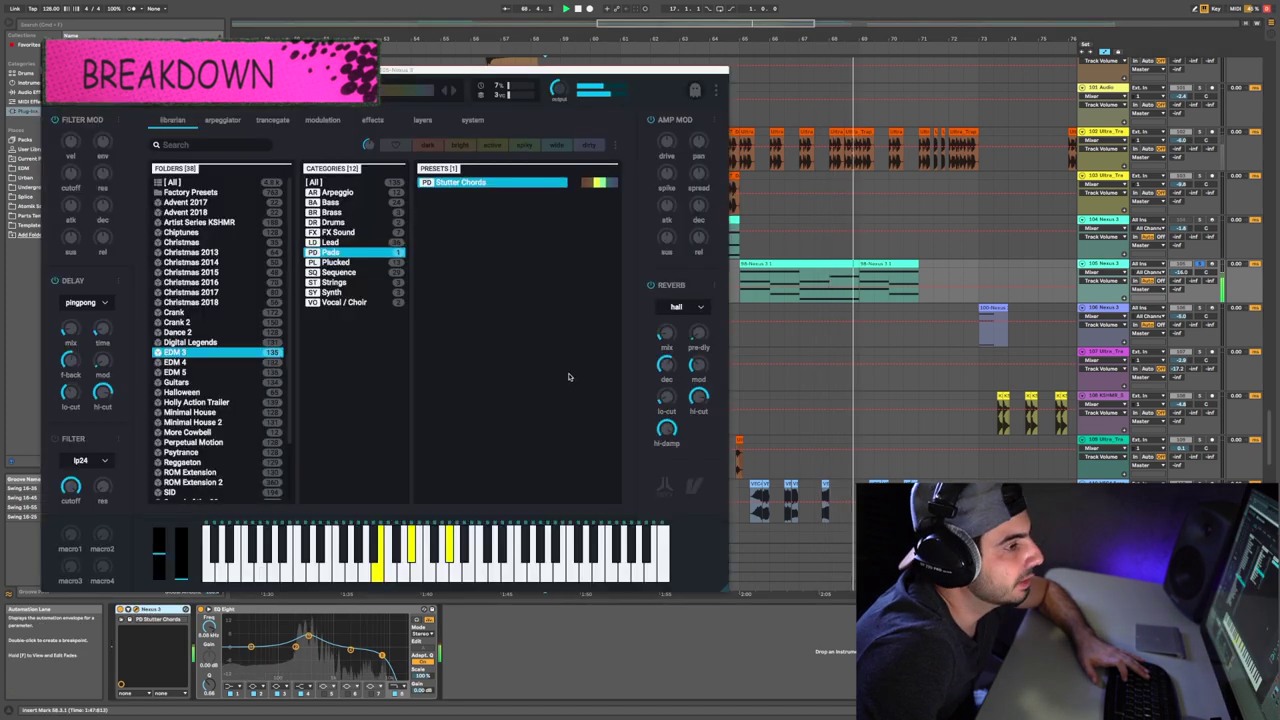
# Browse the EDM 4 and EDM 5 preset folders in Nexus 3, return to EDM 3 and close the plug-in window
pyautogui.click(182, 356)
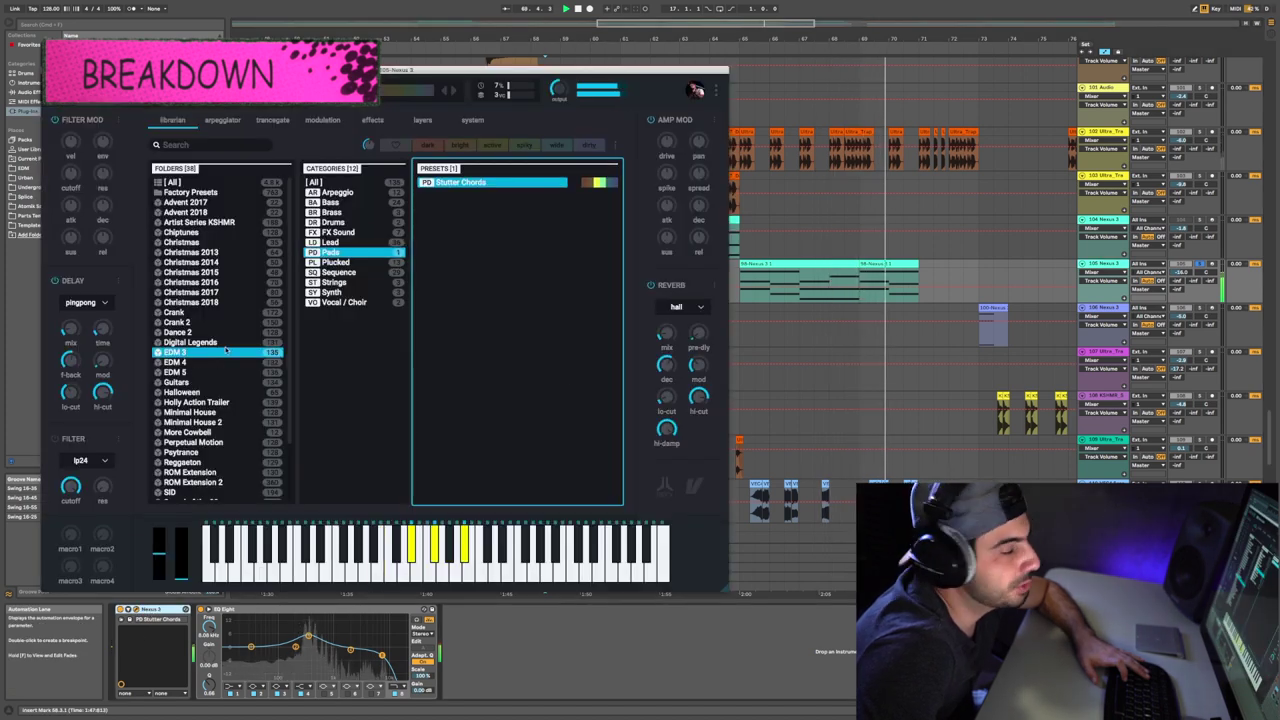
pyautogui.click(180, 363)
pyautogui.click(189, 373)
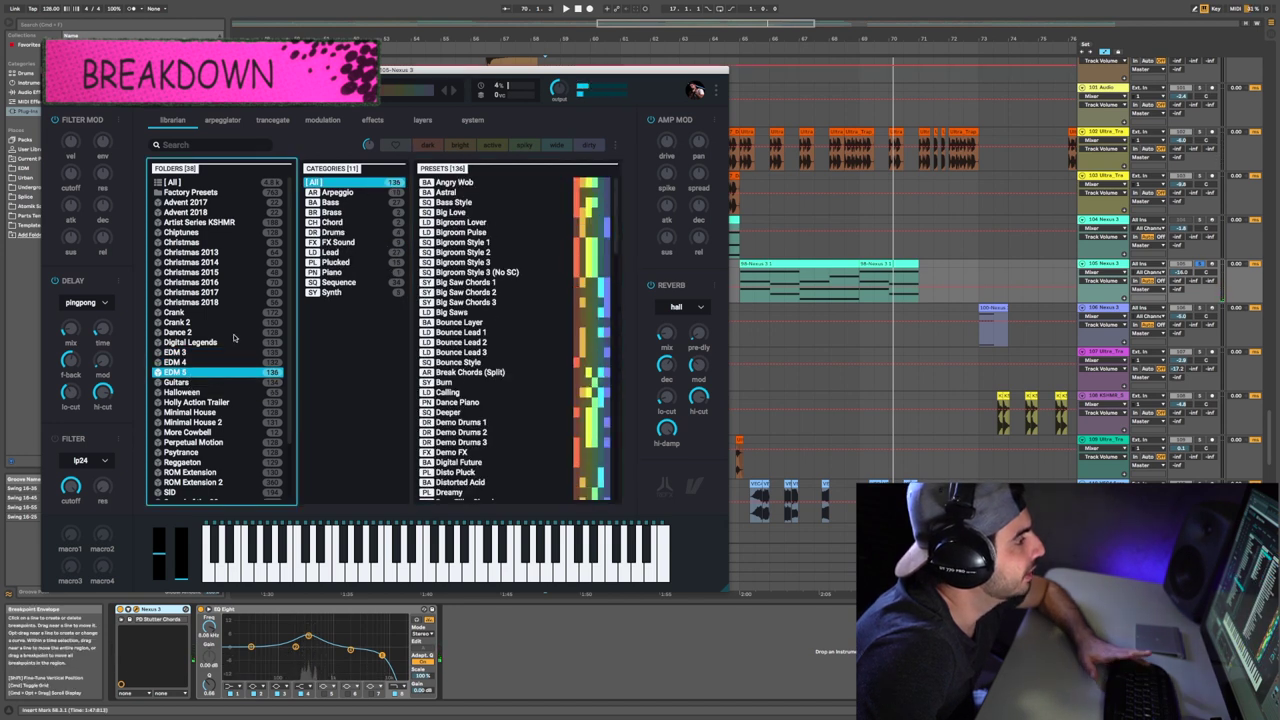
pyautogui.click(185, 352)
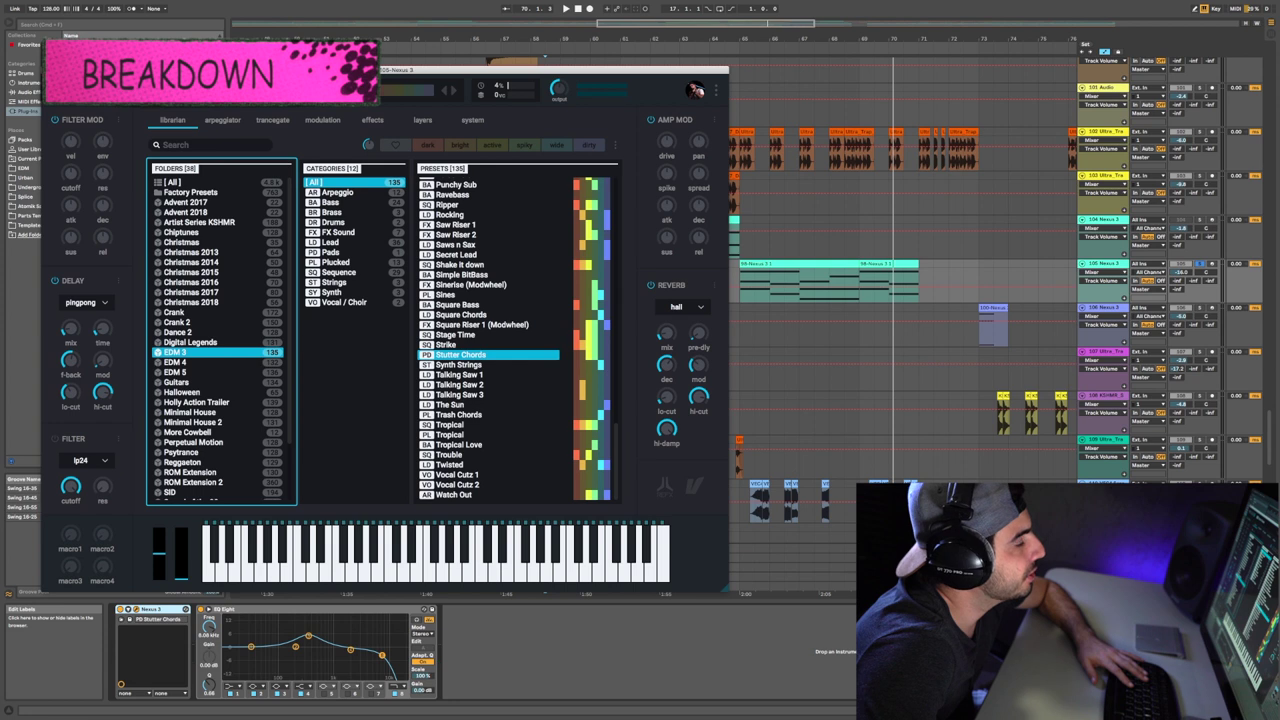
pyautogui.click(47, 70)
# Play the full breakdown mix from bar 65 and look over its remaining synth, effect and drum tracks
pyautogui.click(624, 246)
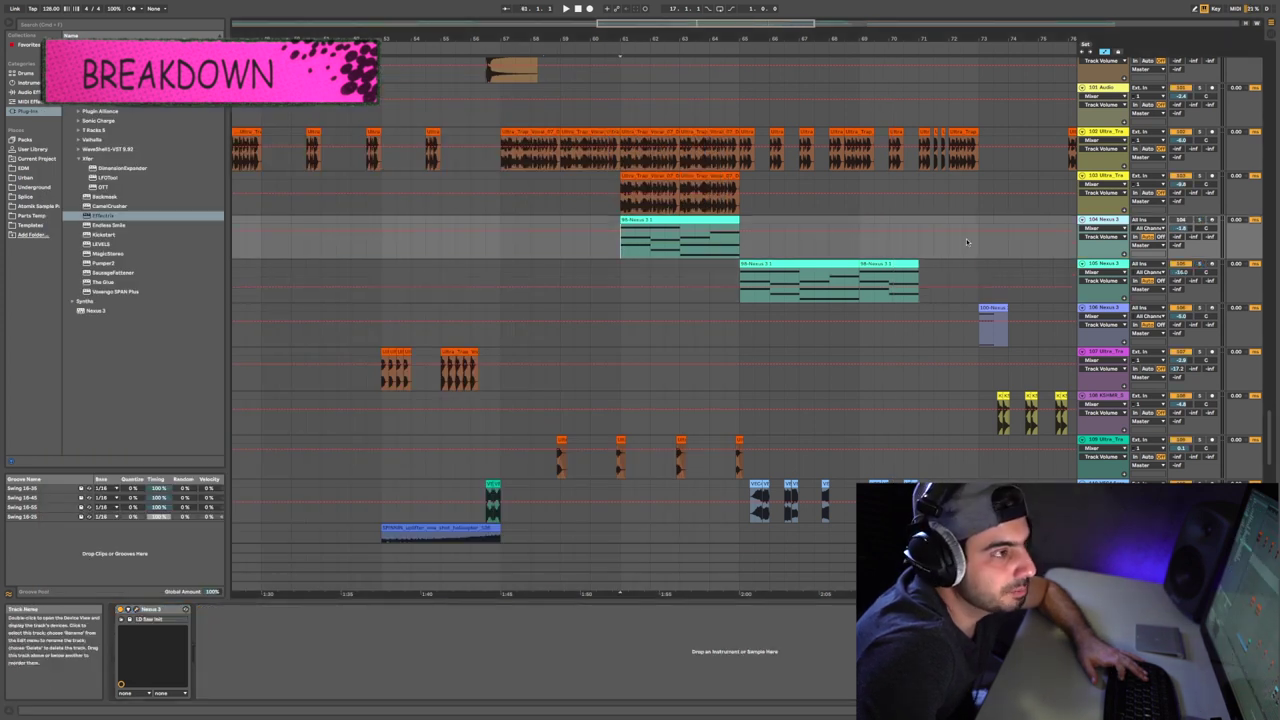
pyautogui.scroll(-3, 930, 248)
pyautogui.click(754, 335)
pyautogui.click(1199, 366)
pyautogui.press('space')
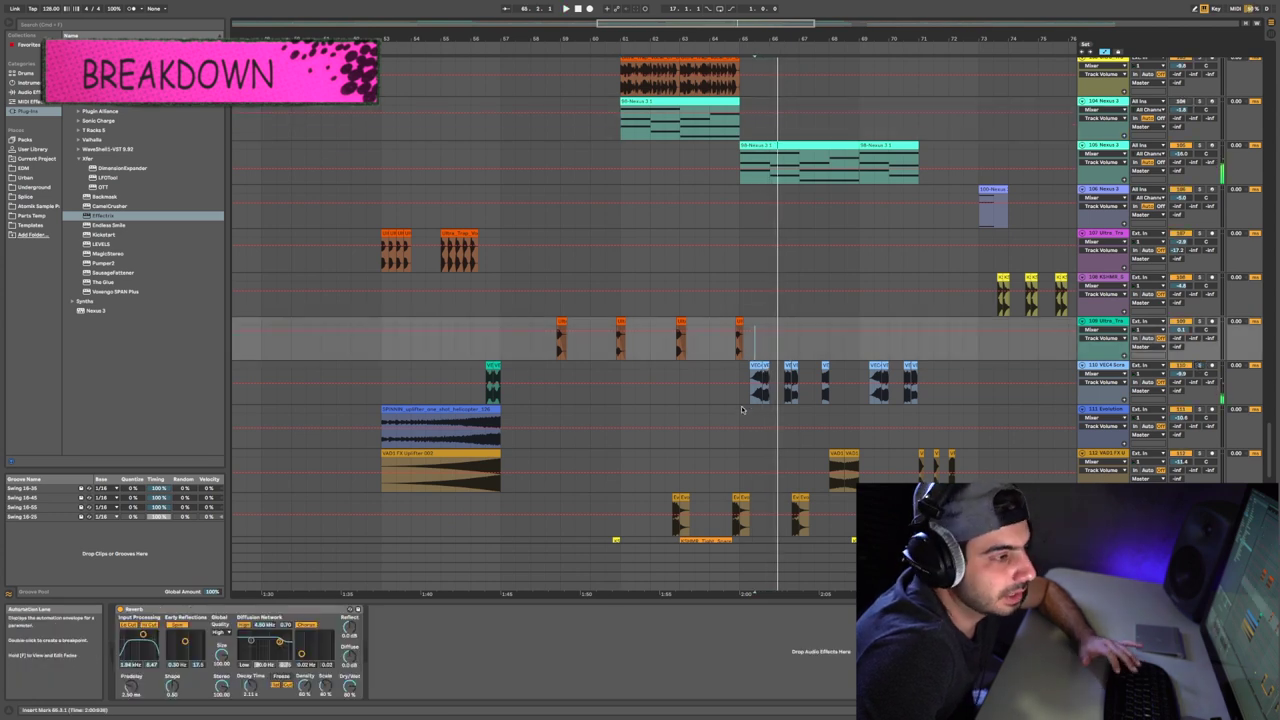
pyautogui.click(741, 398)
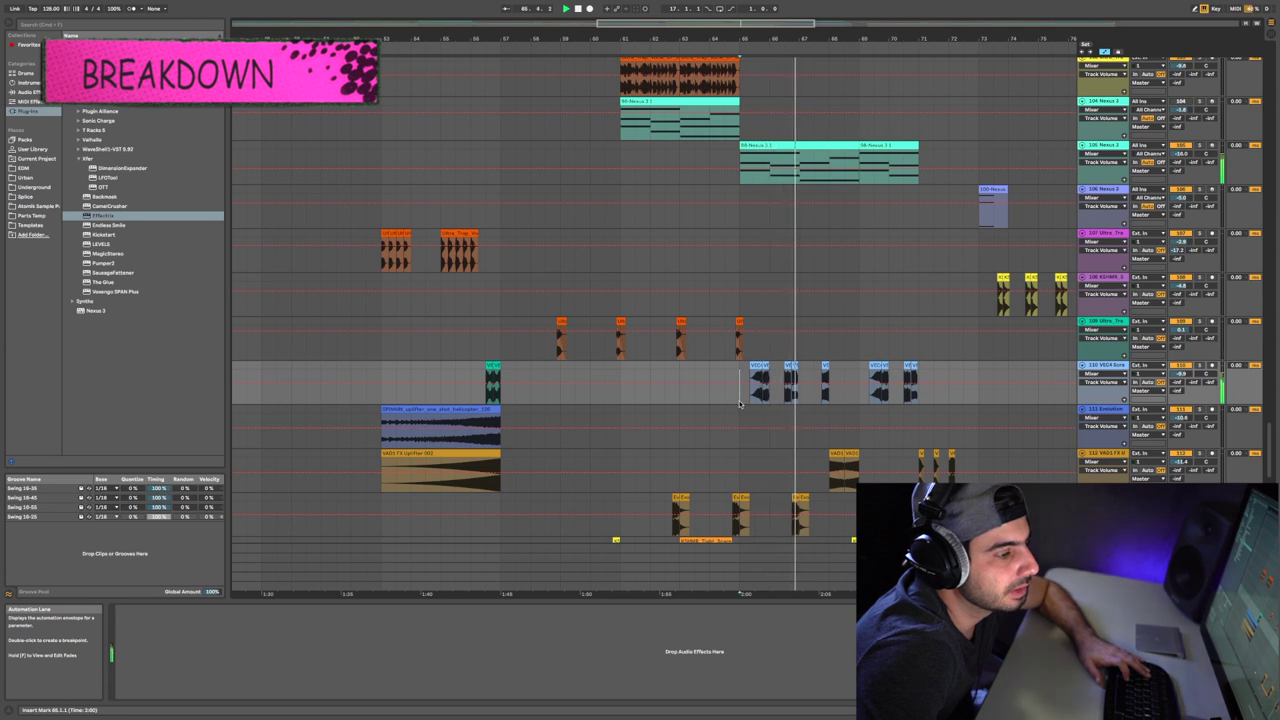
pyautogui.scroll(-5, 892, 407)
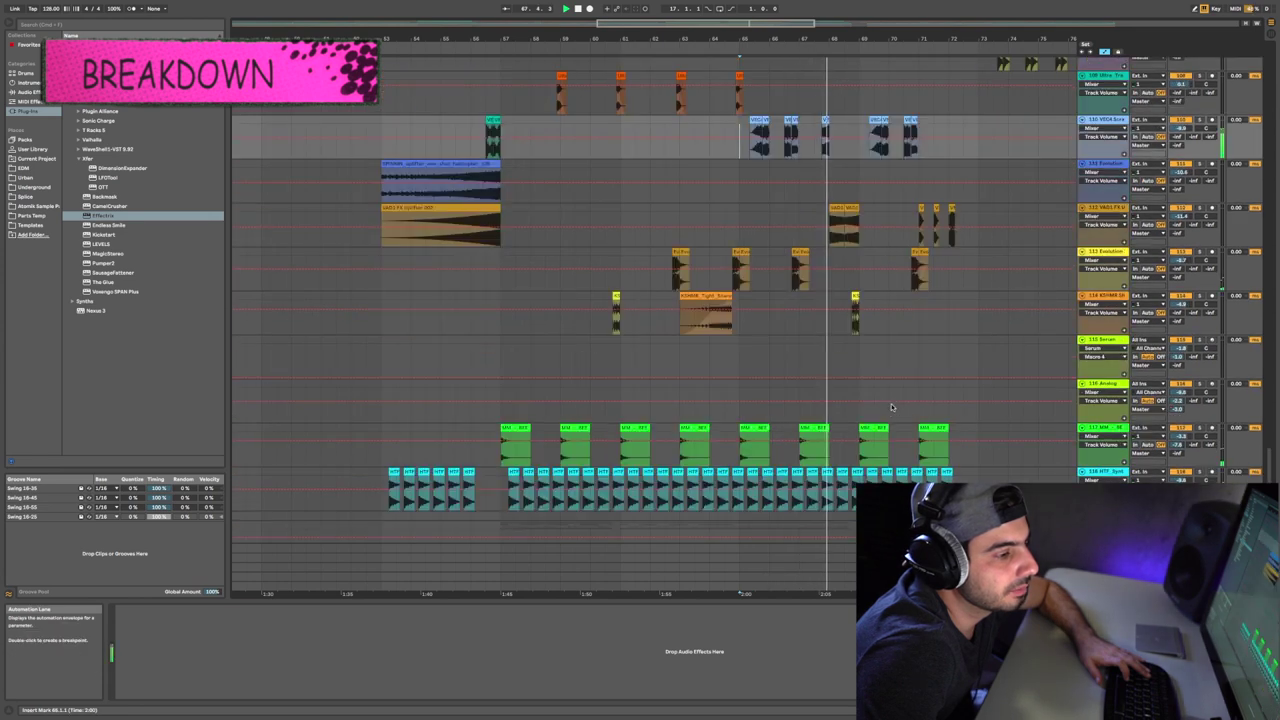
pyautogui.scroll(-8, 892, 407)
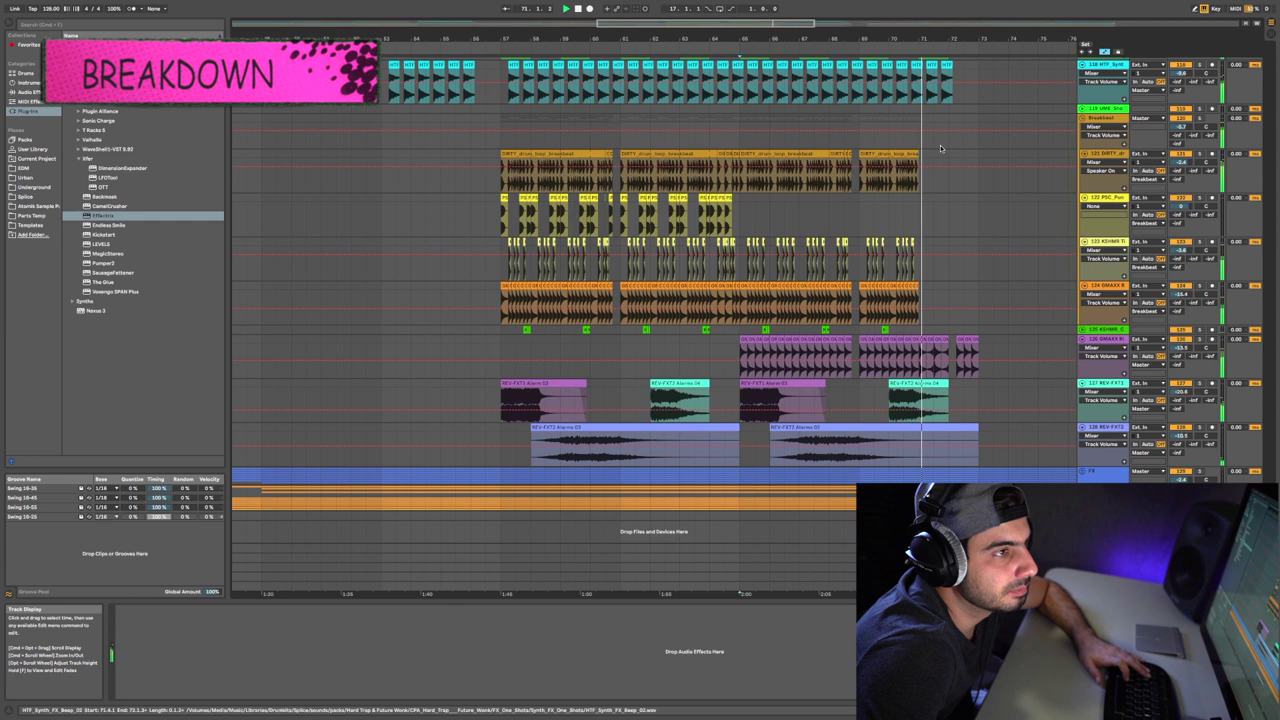
pyautogui.scroll(12, 967, 178)
pyautogui.scroll(-10, 967, 178)
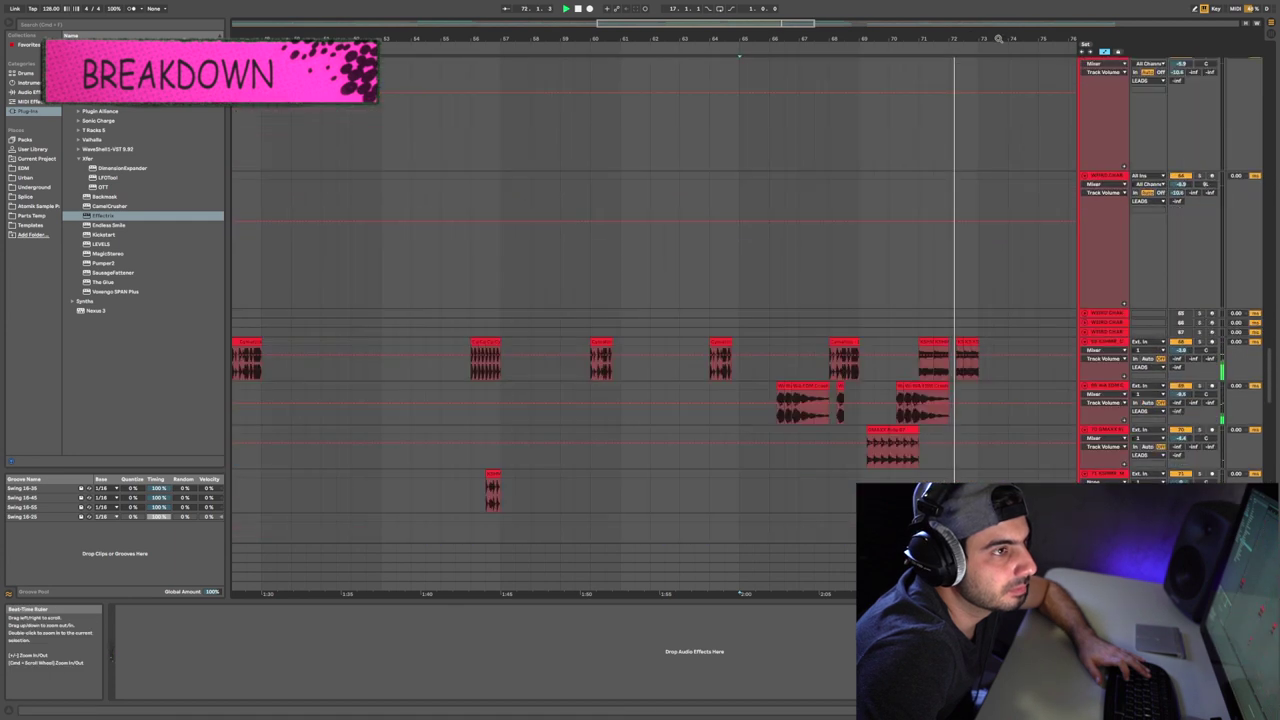
# Solo the build-up Serum track whose clip starts at bar 73, show its Serum patch and play from the clip's start
pyautogui.scroll(-6, 820, 211)
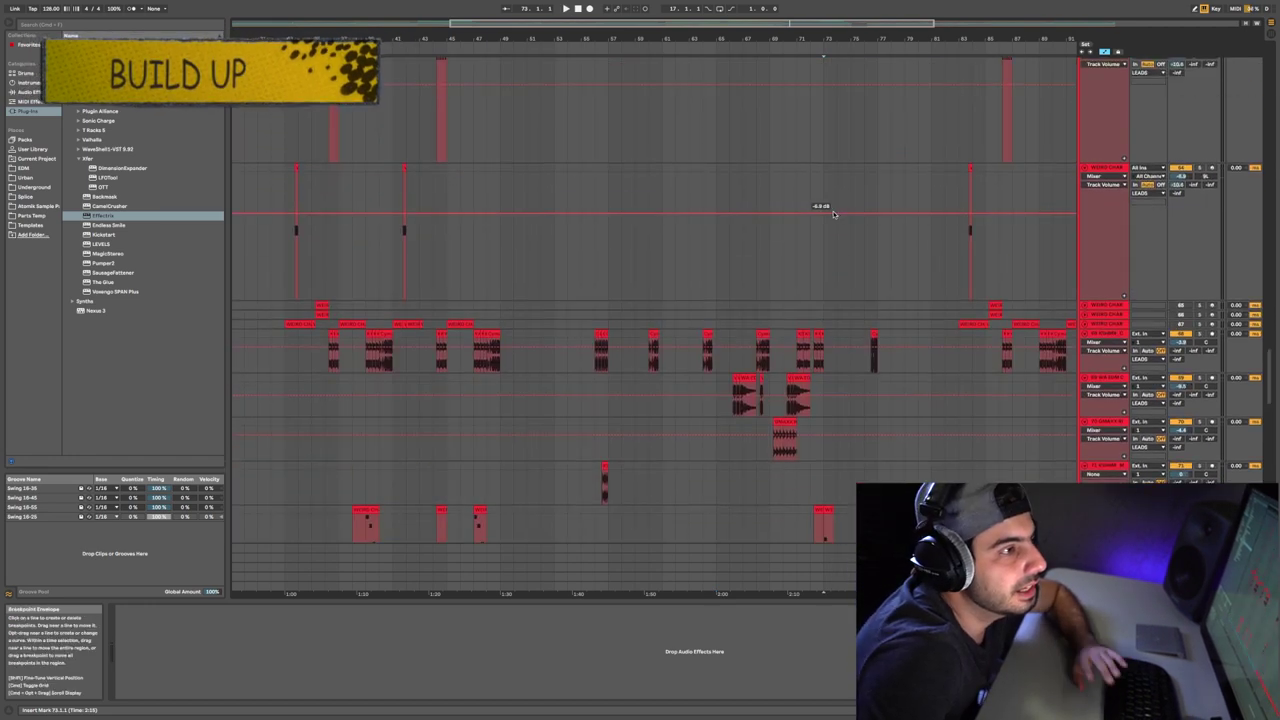
pyautogui.scroll(-15, 832, 211)
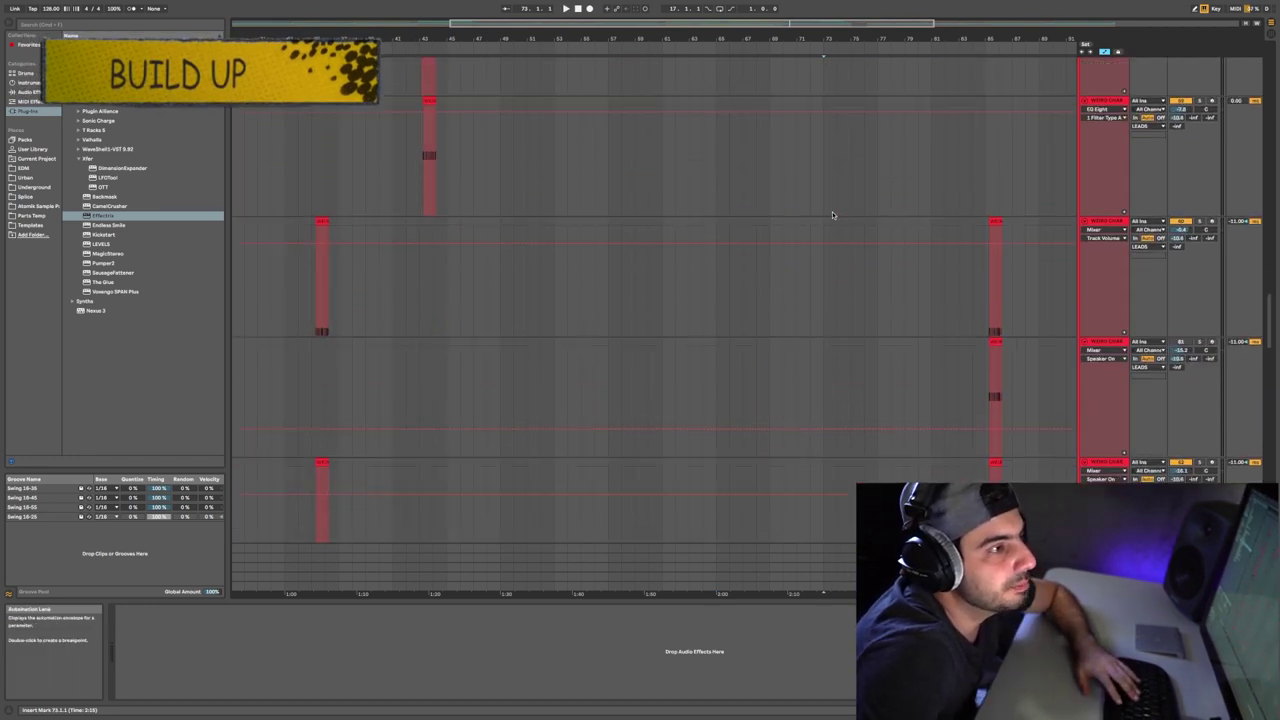
pyautogui.click(824, 355)
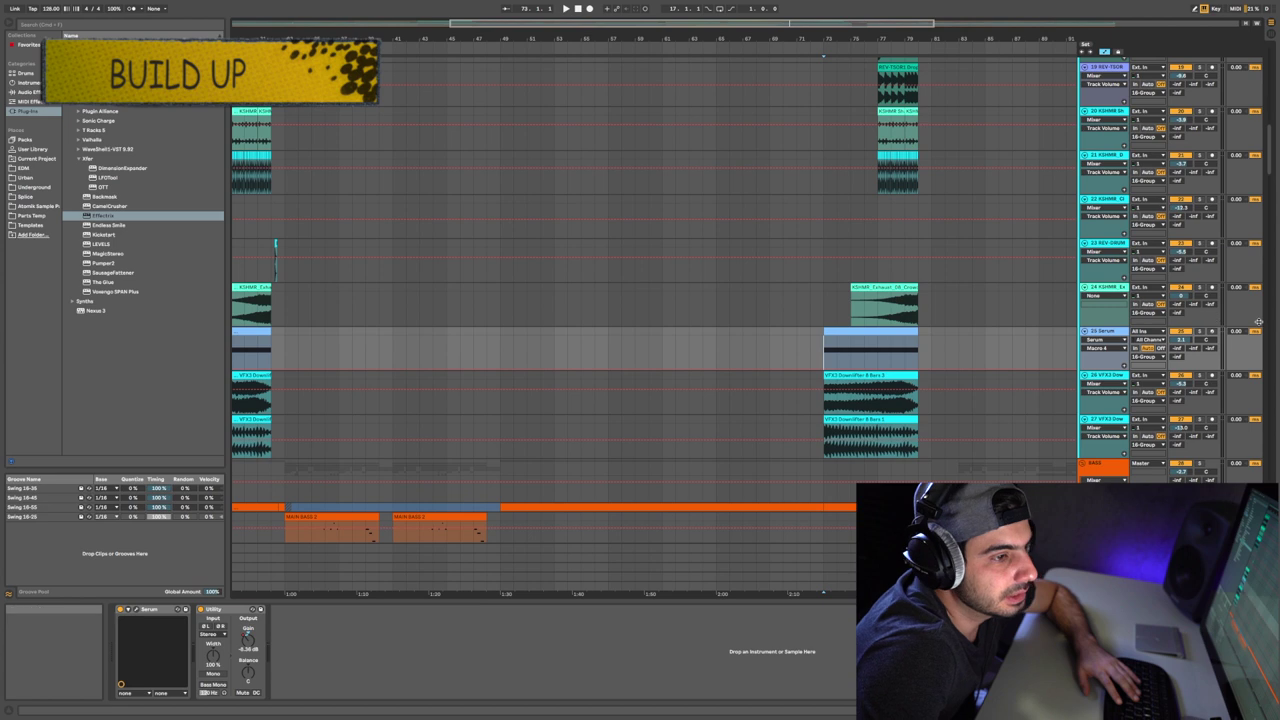
pyautogui.press('space')
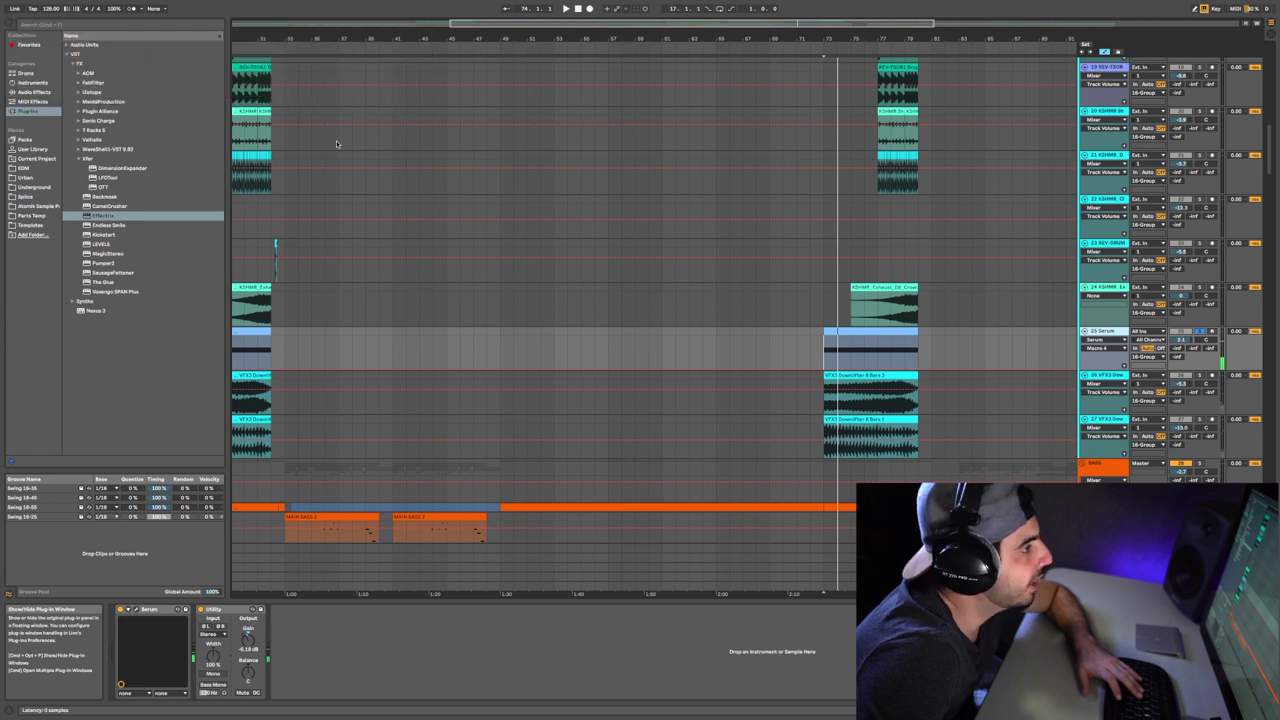
pyautogui.press('super+alt+p')
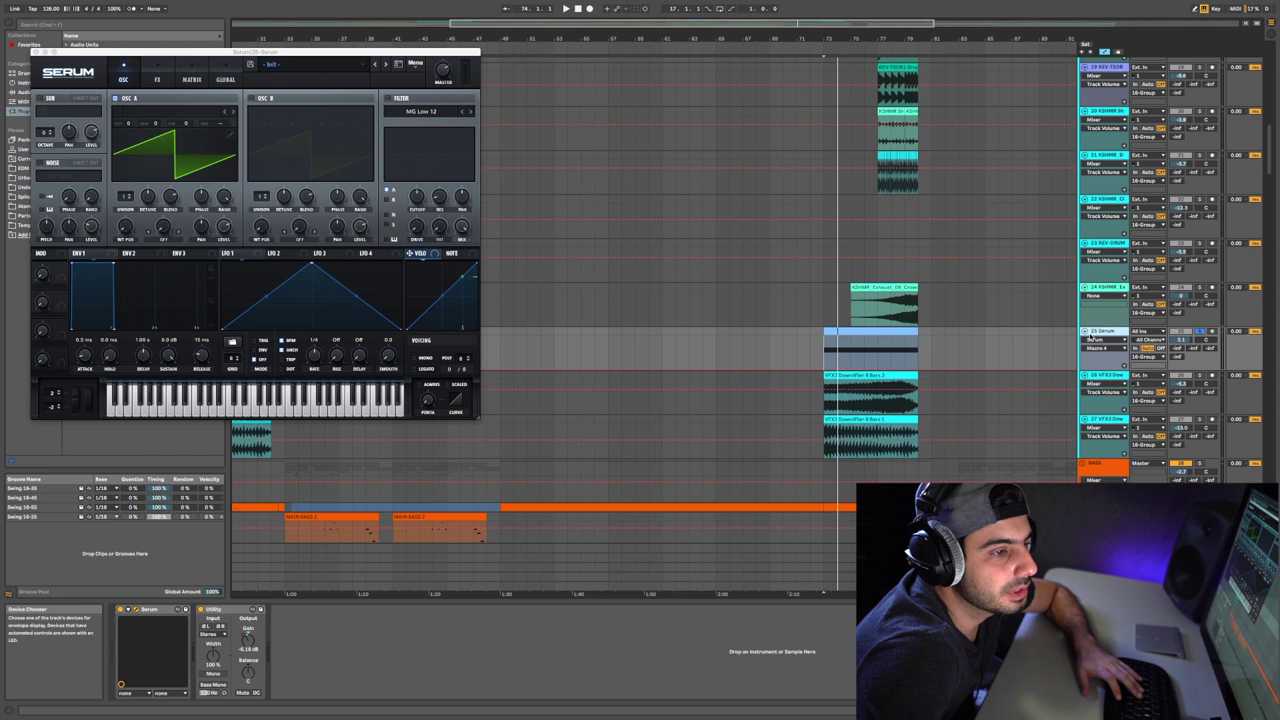
pyautogui.click(826, 354)
pyautogui.press('space')
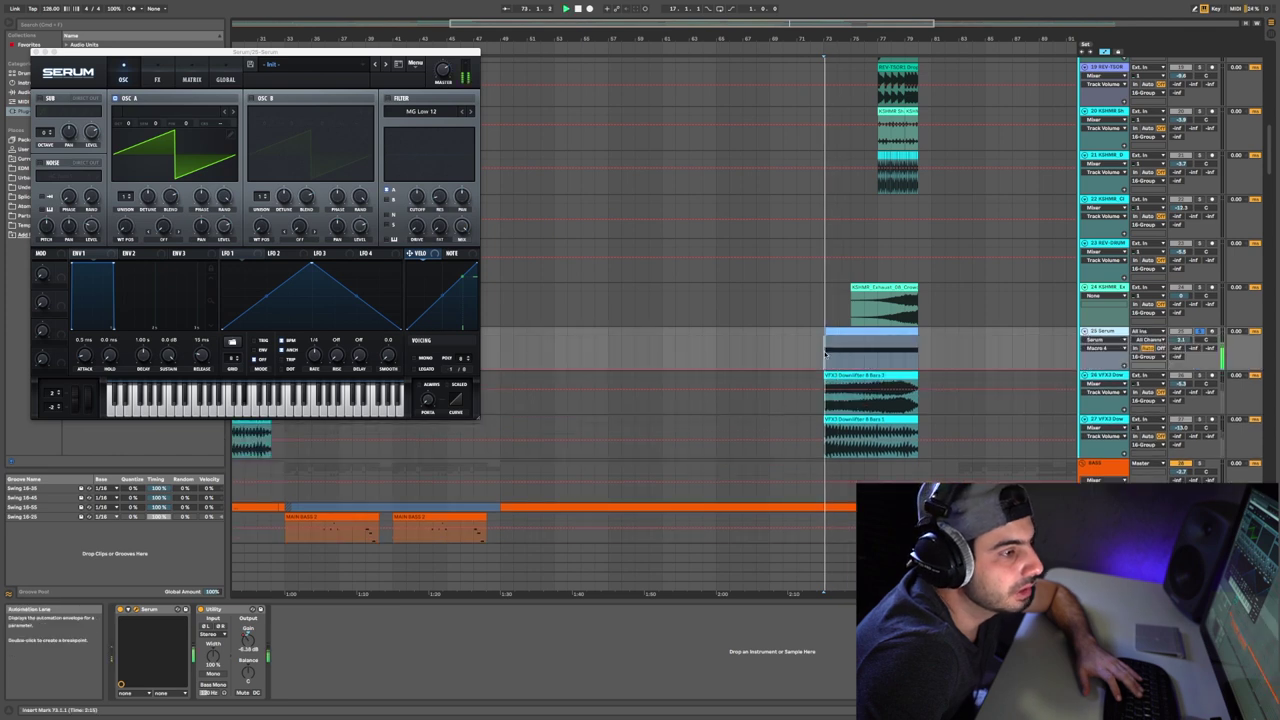
# Play the build-up and show the bar 73 Serum clip's MIDI Ctrl Pitch Bend envelope
pyautogui.doubleClick(888, 331)
pyautogui.click(245, 488)
pyautogui.click(250, 497)
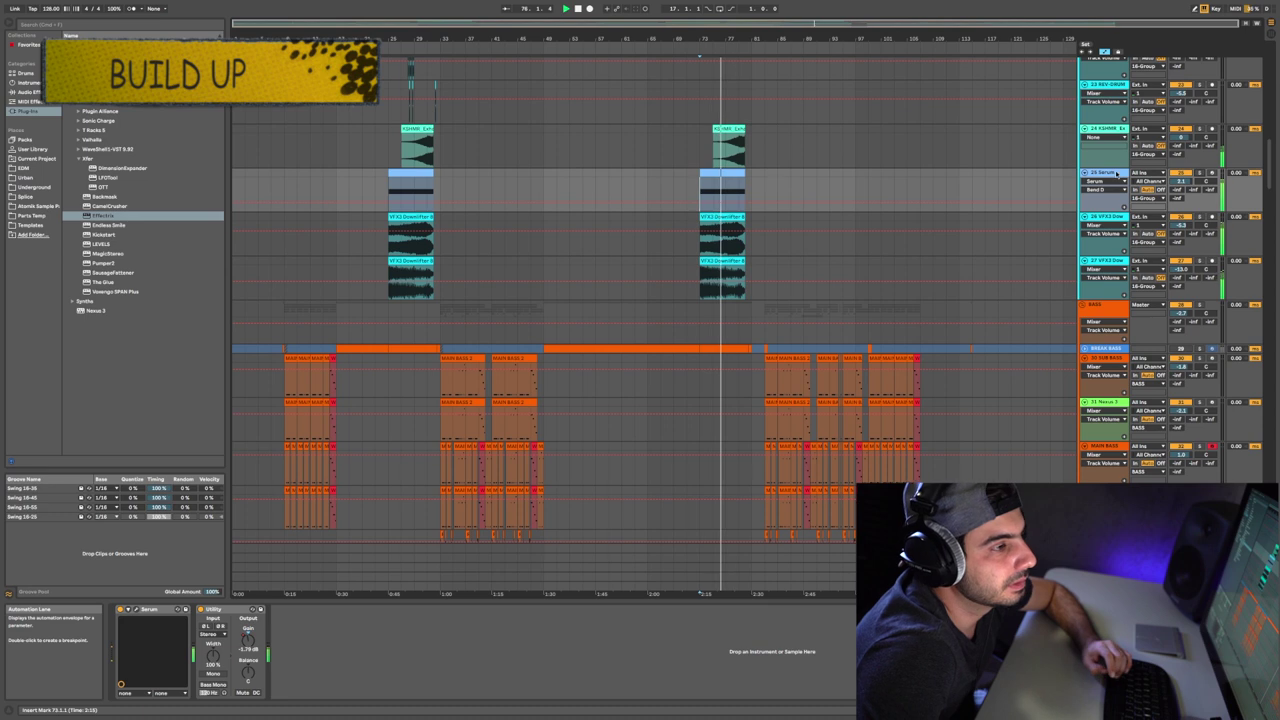
pyautogui.doubleClick(735, 205)
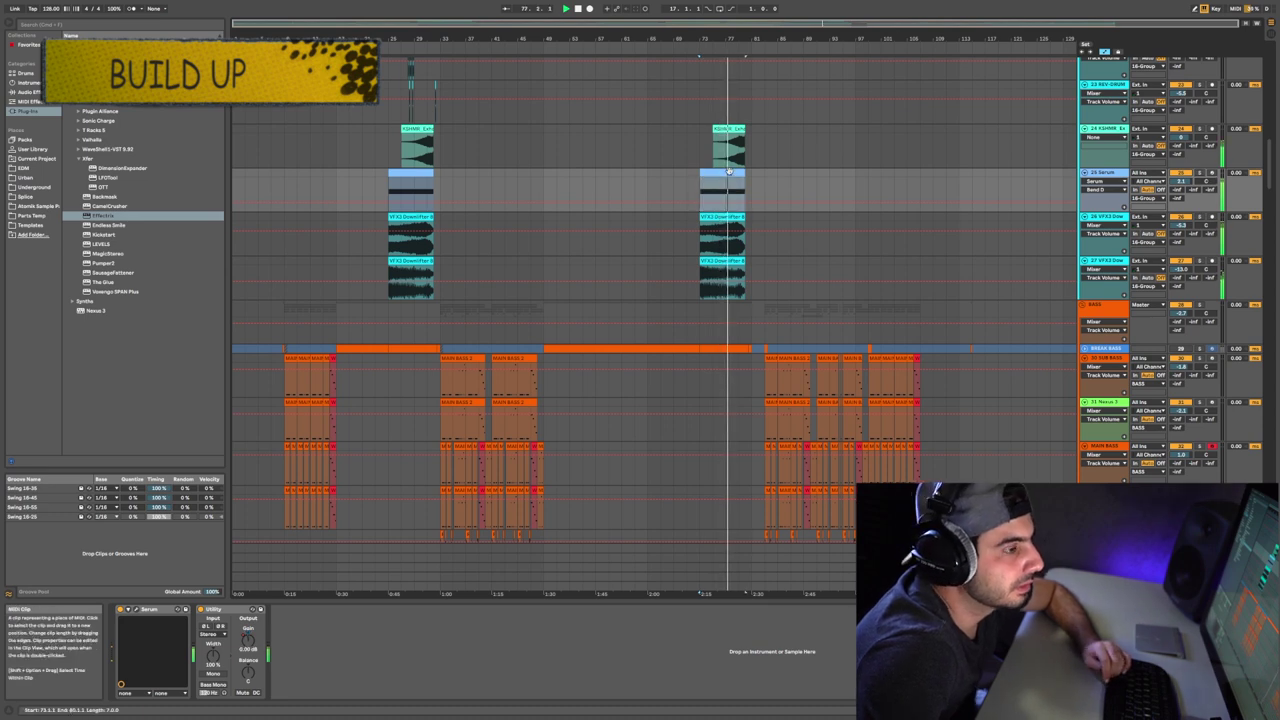
pyautogui.click(240, 487)
pyautogui.click(242, 499)
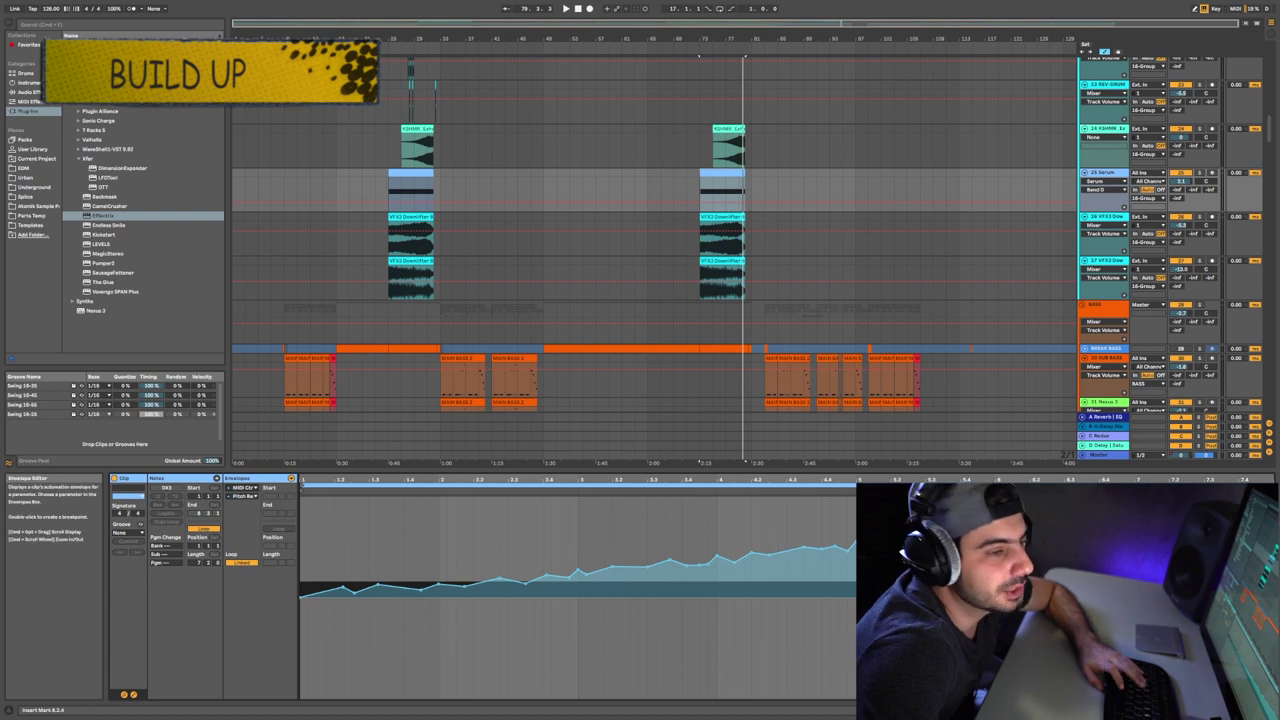
# Reopen the build-up track's Serum patch, check its FX and OSC pages, and close the plug-in window
pyautogui.doubleClick(1107, 173)
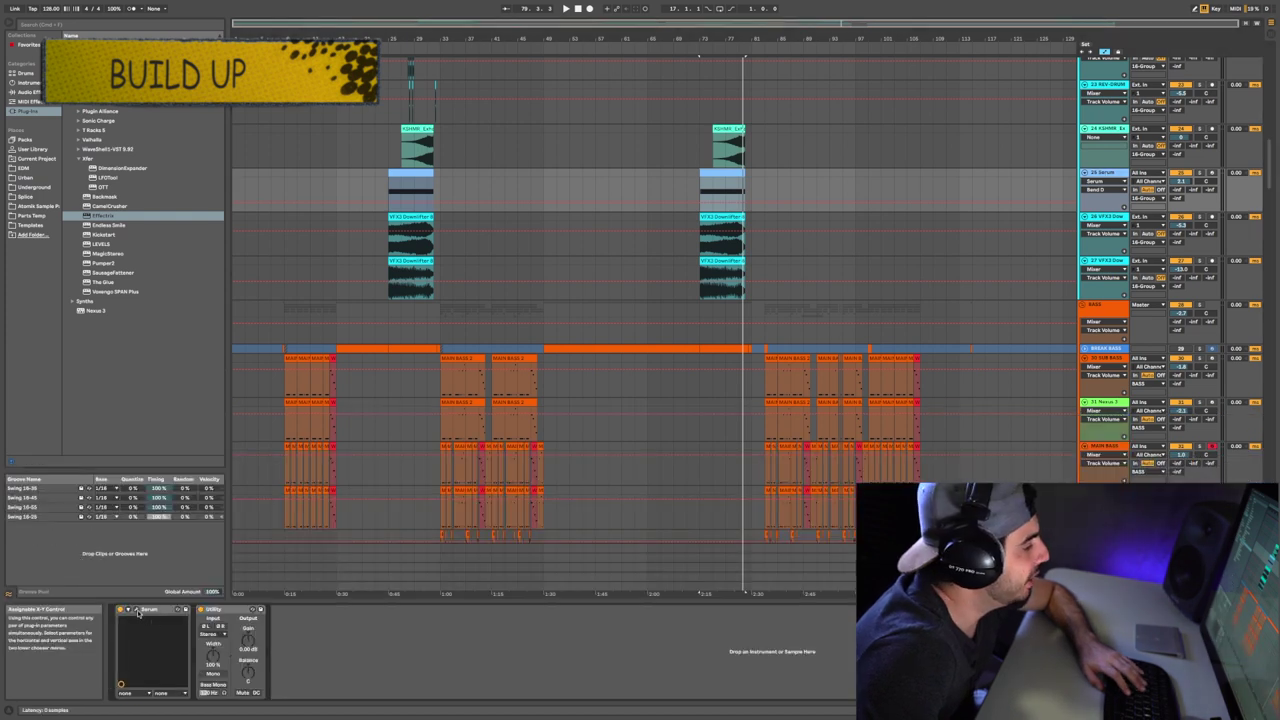
pyautogui.click(138, 612)
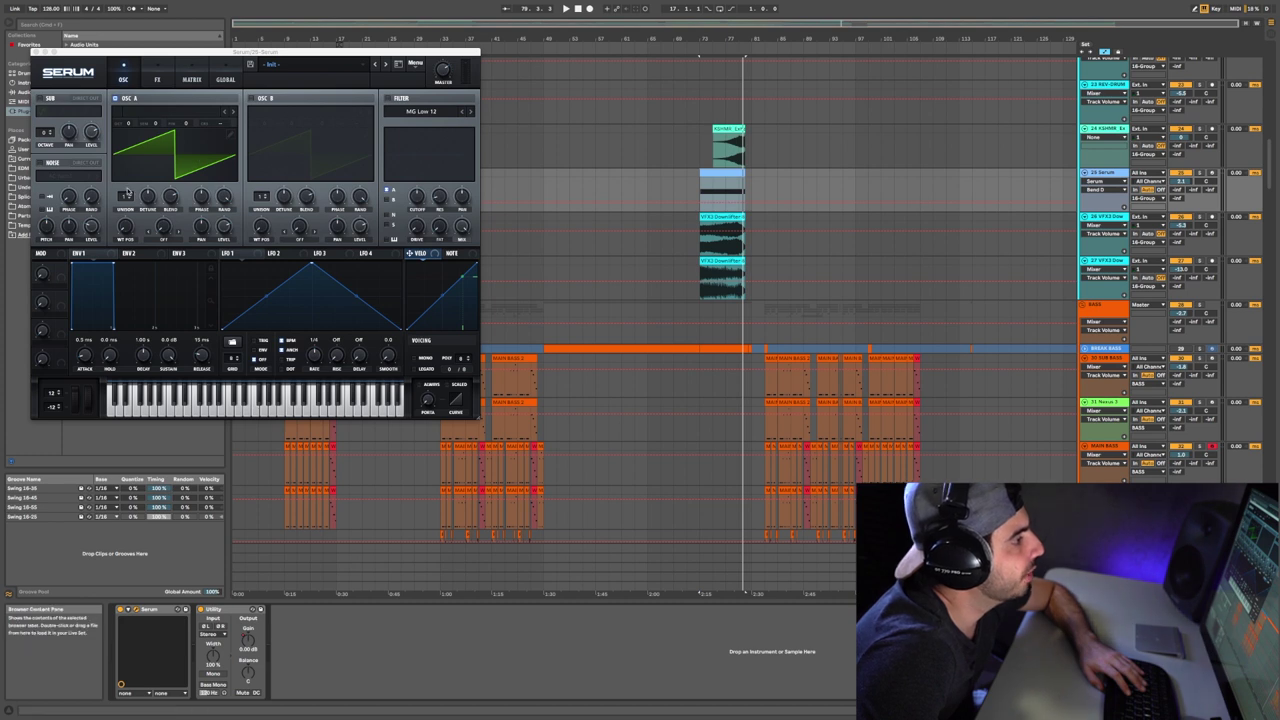
pyautogui.click(157, 78)
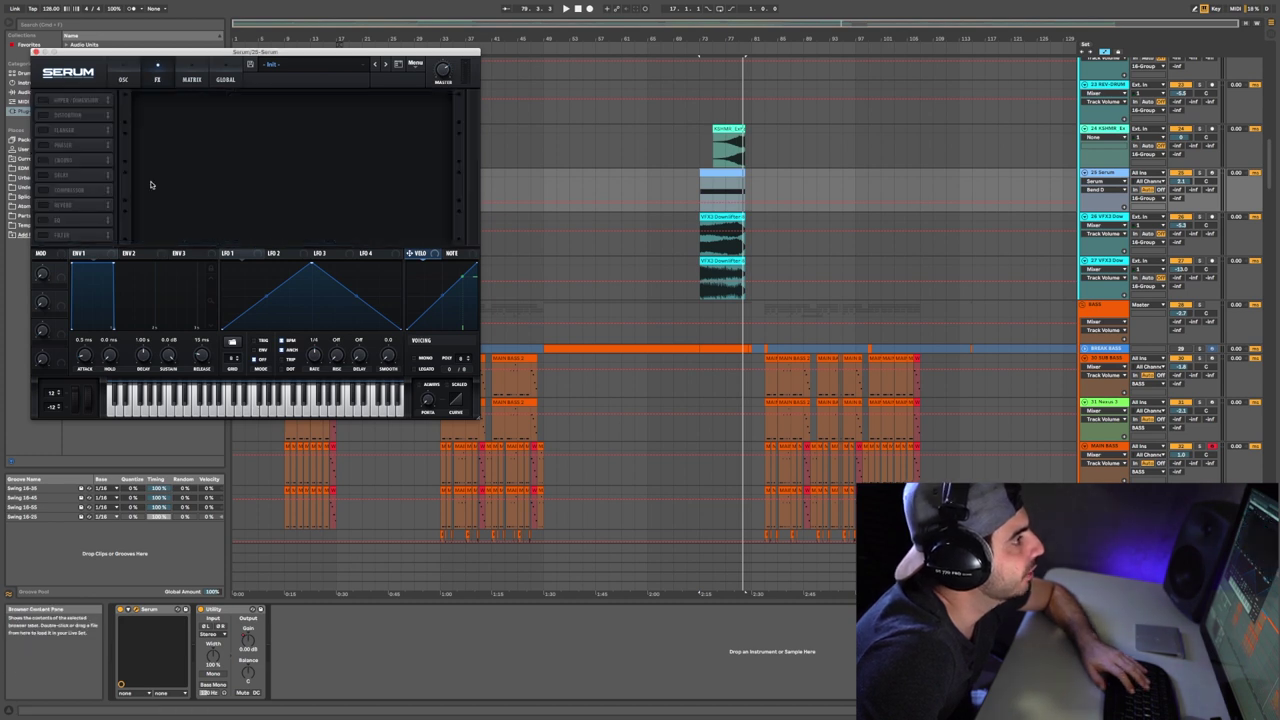
pyautogui.click(130, 77)
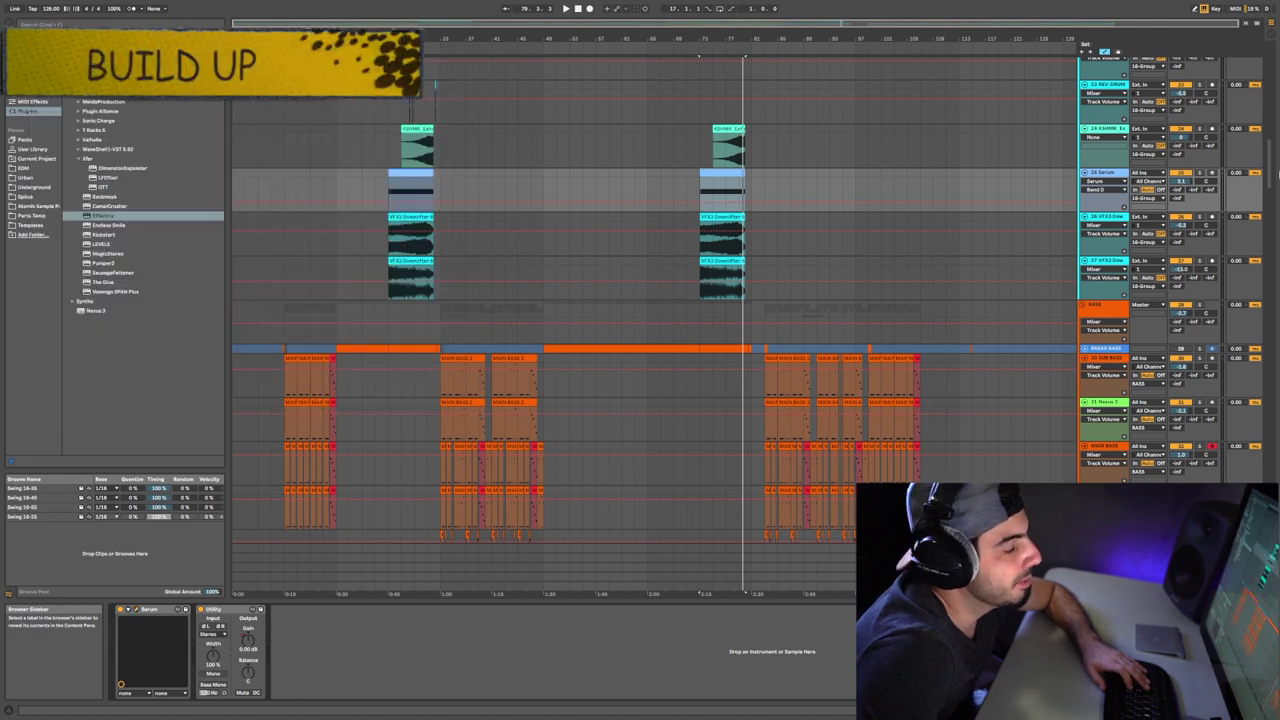
# Find the Serum track whose clips start at bar 1, solo it and play the intro from the beginning
pyautogui.scroll(-5, 688, 250)
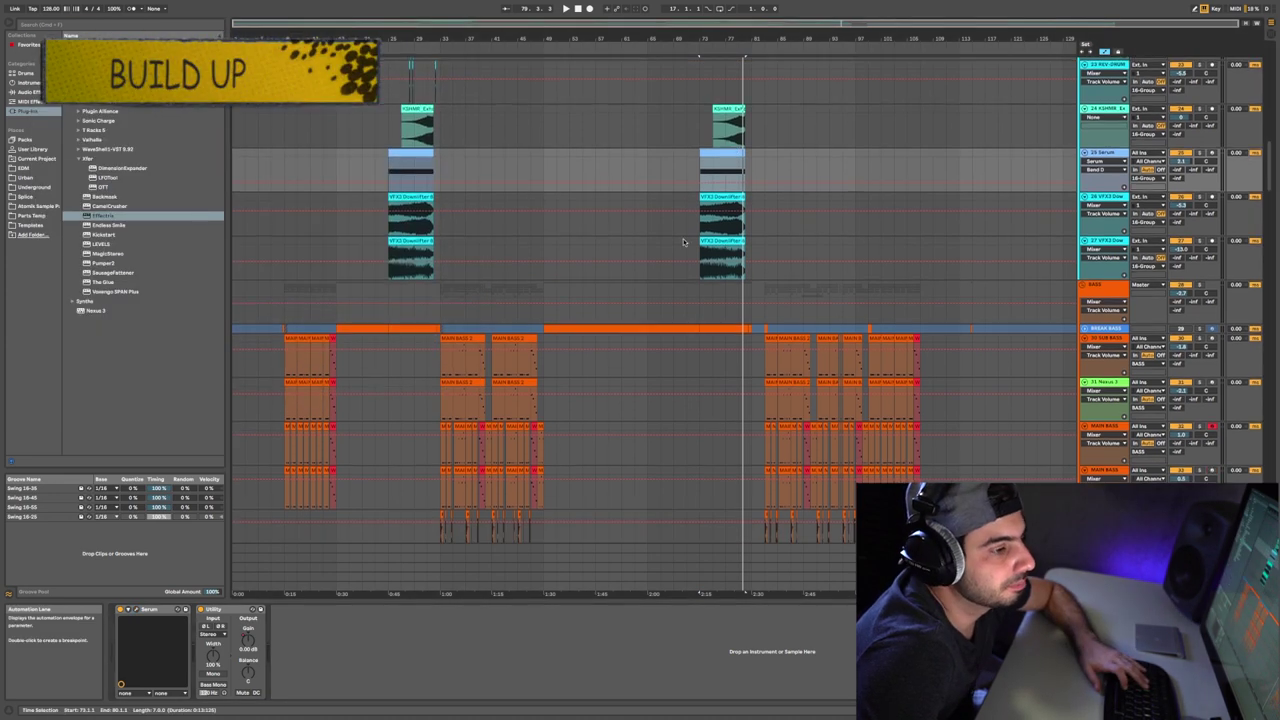
pyautogui.scroll(-10, 688, 250)
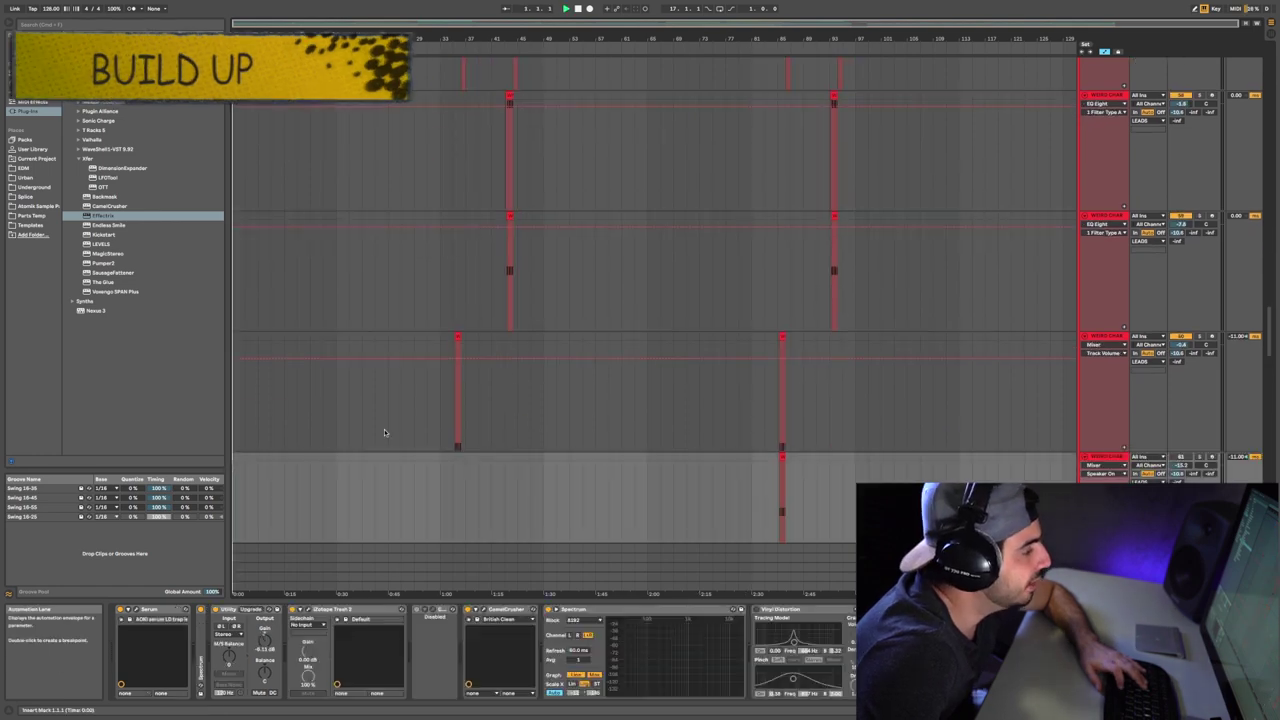
pyautogui.scroll(5, 383, 434)
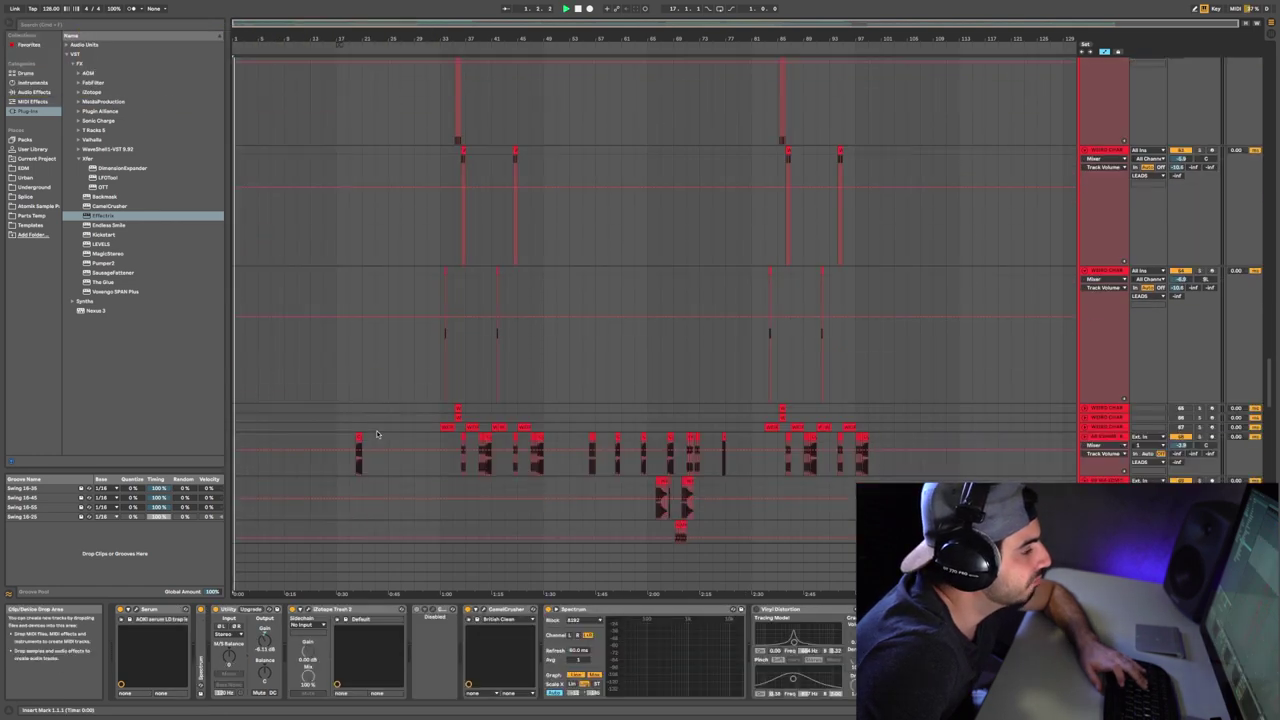
pyautogui.moveTo(1269, 355); pyautogui.dragTo(1279, 574)
pyautogui.scroll(8, 783, 392)
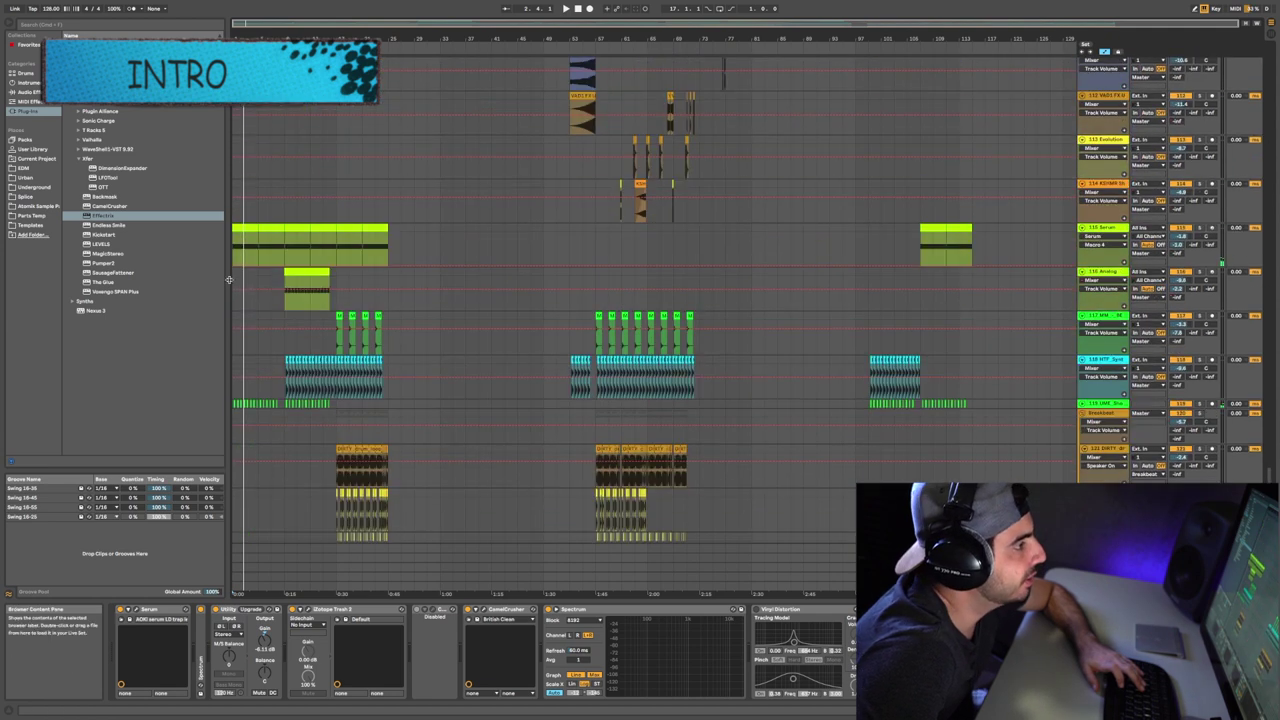
pyautogui.click(1240, 248)
pyautogui.press('space')
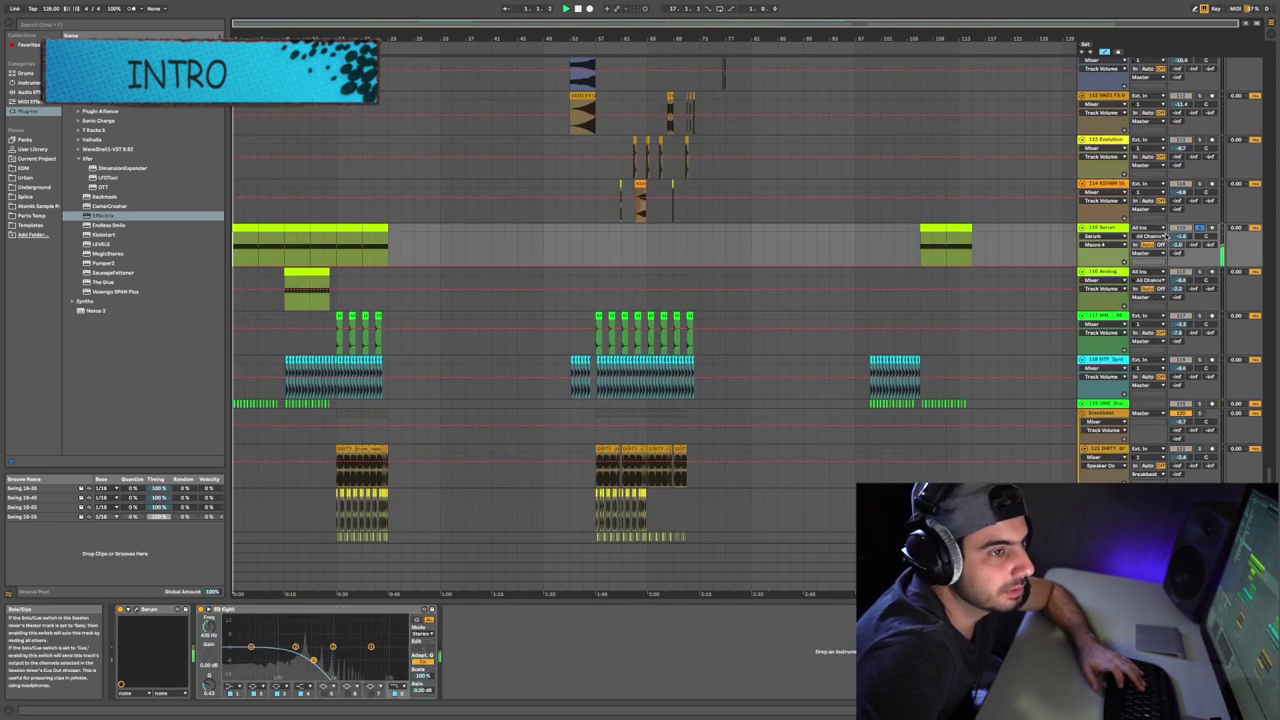
# Show the MIDI Ctrl Pitch Bend envelope of the first intro Serum clip
pyautogui.doubleClick(248, 228)
pyautogui.click(253, 488)
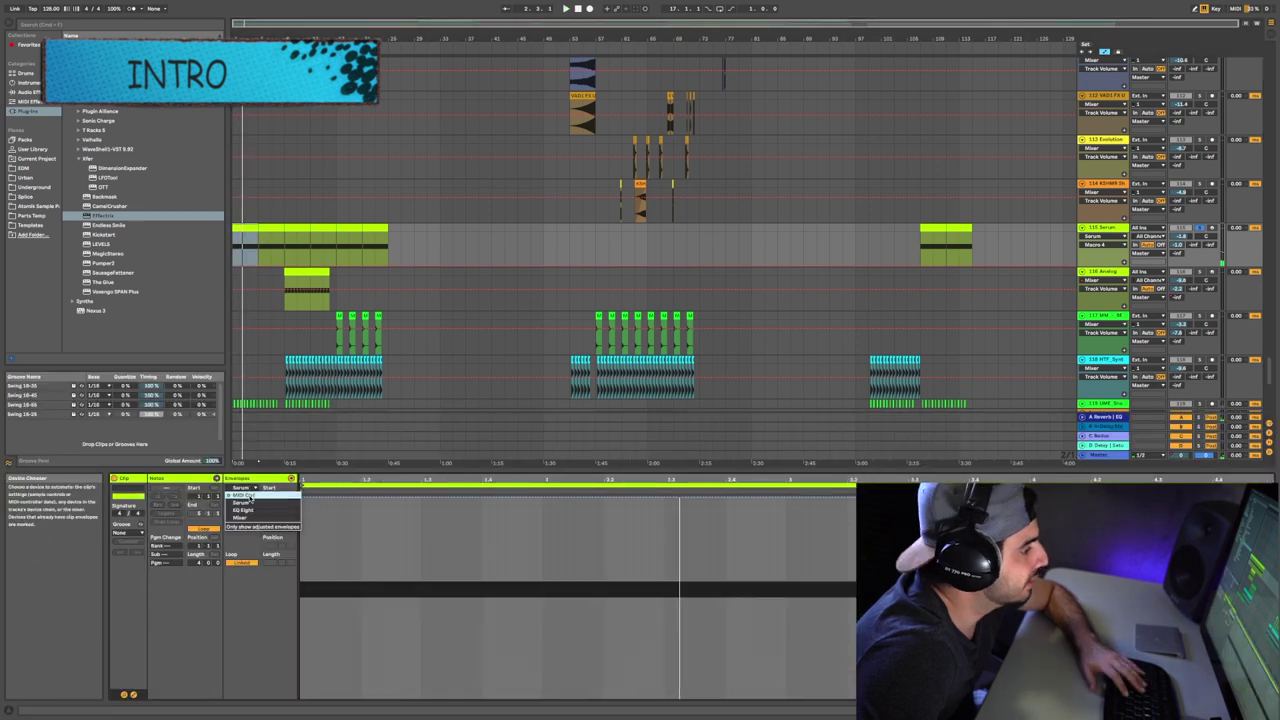
pyautogui.click(250, 502)
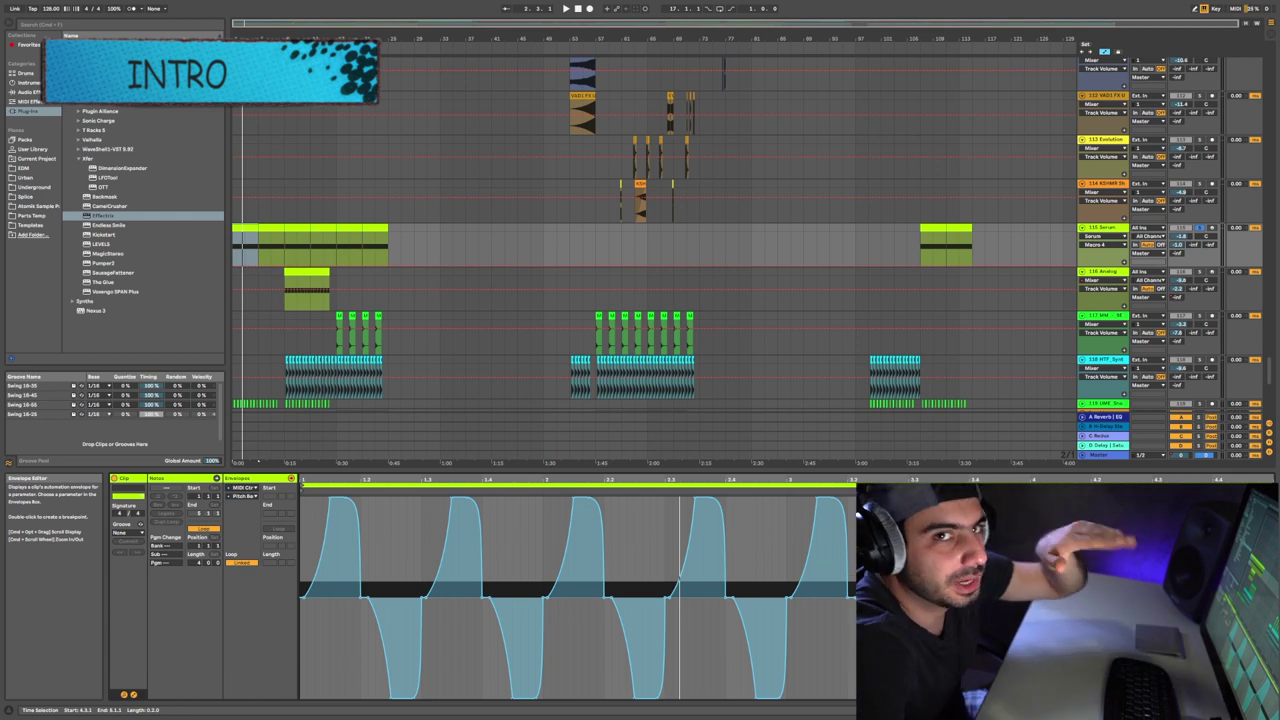
# Inspect the intro track's Serum oscillators and FX page, check the EDM preset category for LD C64 Lead, and close the plug-in
pyautogui.hotkey('shift', 'Tab')
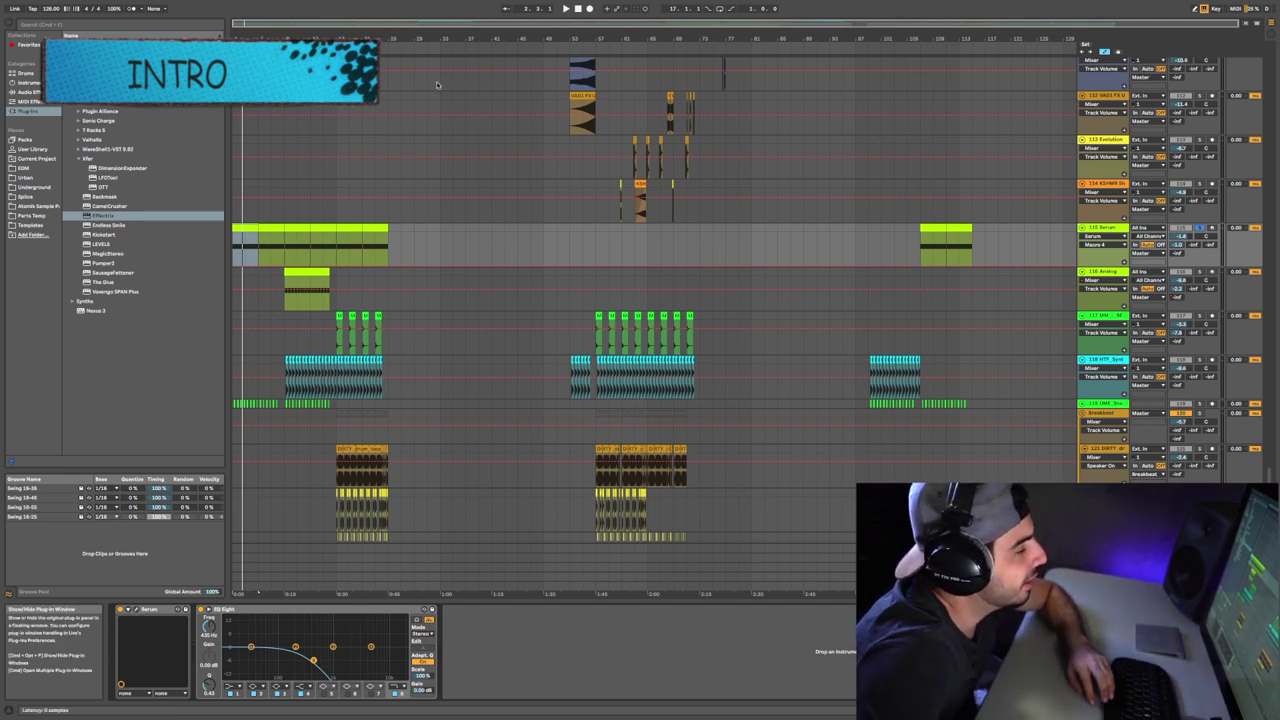
pyautogui.press('super+alt+p')
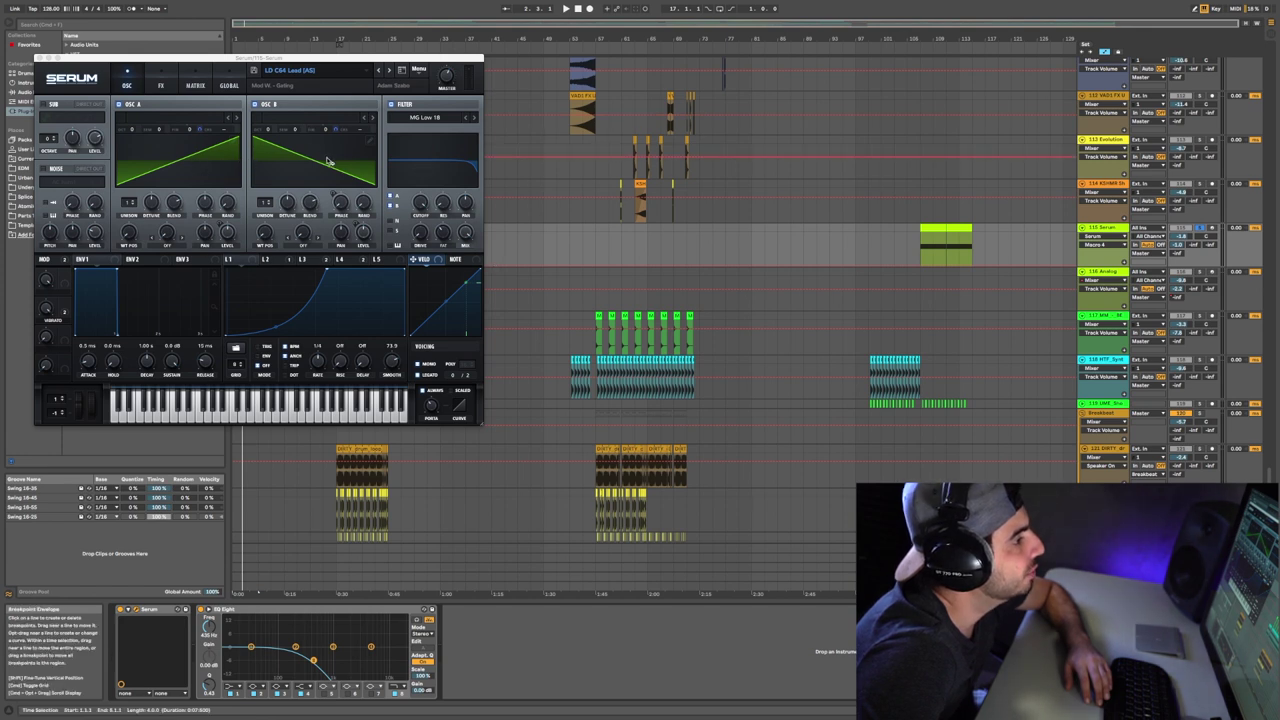
pyautogui.click(161, 85)
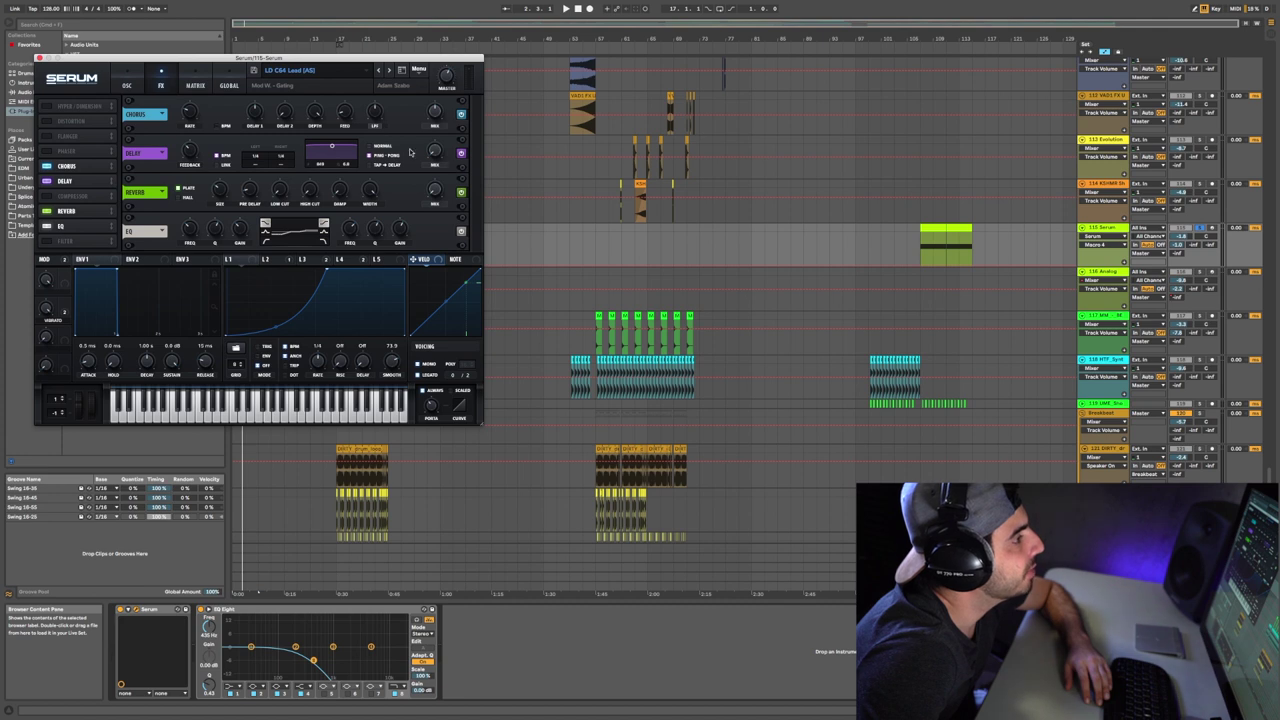
pyautogui.click(306, 76)
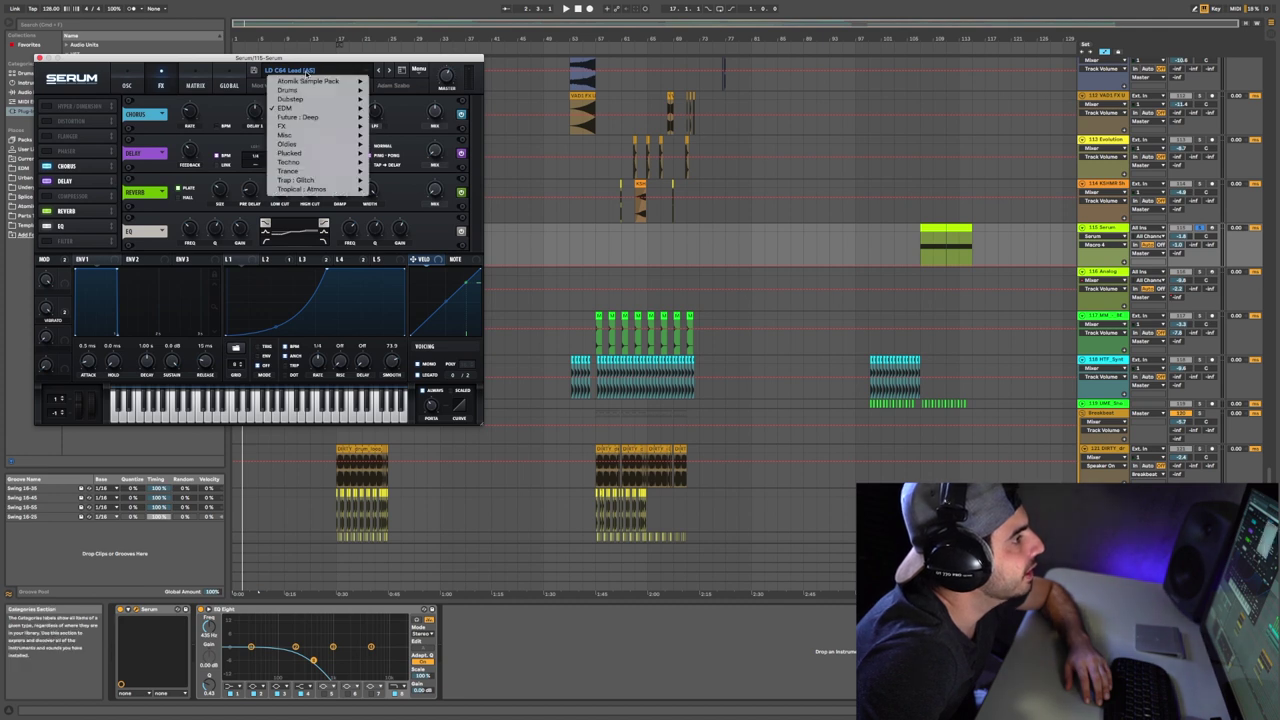
pyautogui.moveTo(310, 110)
pyautogui.moveTo(470, 206)
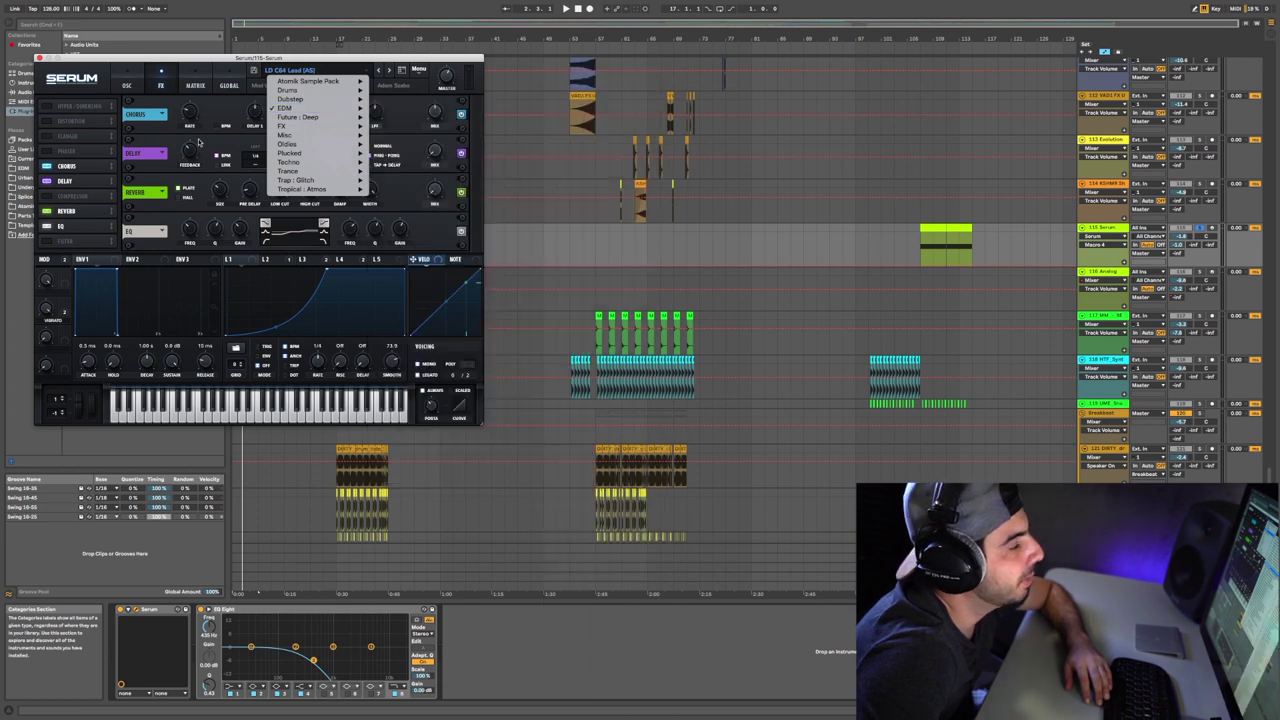
pyautogui.click(217, 58)
pyautogui.click(40, 58)
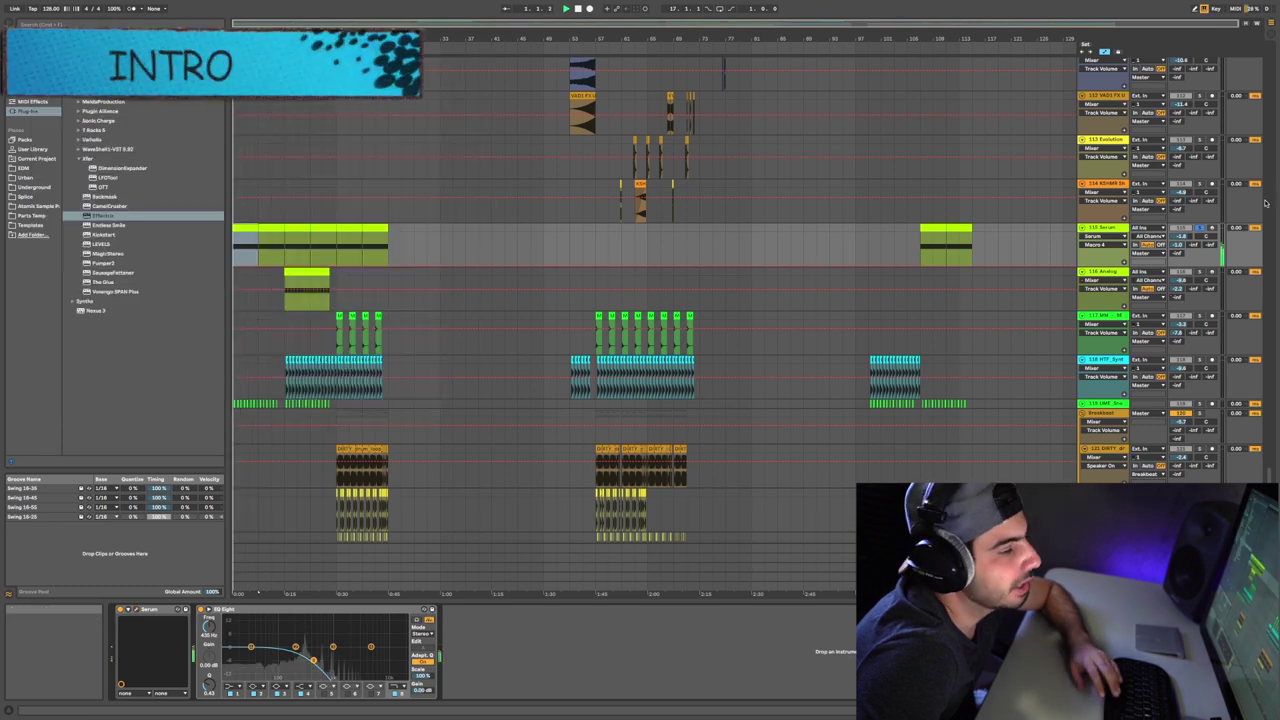
# Play the intro from the Analog clip at bar 9, then from the green audio clips at bar 17
pyautogui.click(283, 303)
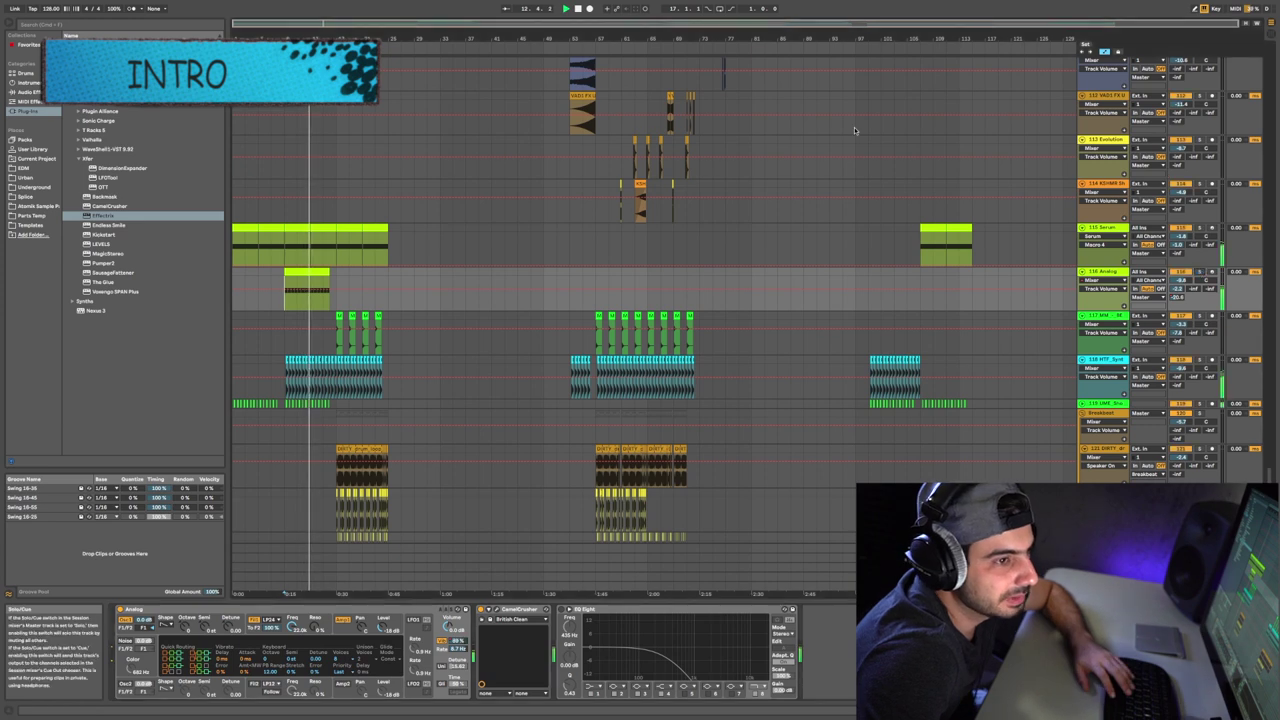
pyautogui.click(336, 343)
pyautogui.press('space')
pyautogui.press('space')
# Look over the breakbeat drum layers starting at bar 17 up close during playback, then stop playback
pyautogui.scroll(-6, 590, 398)
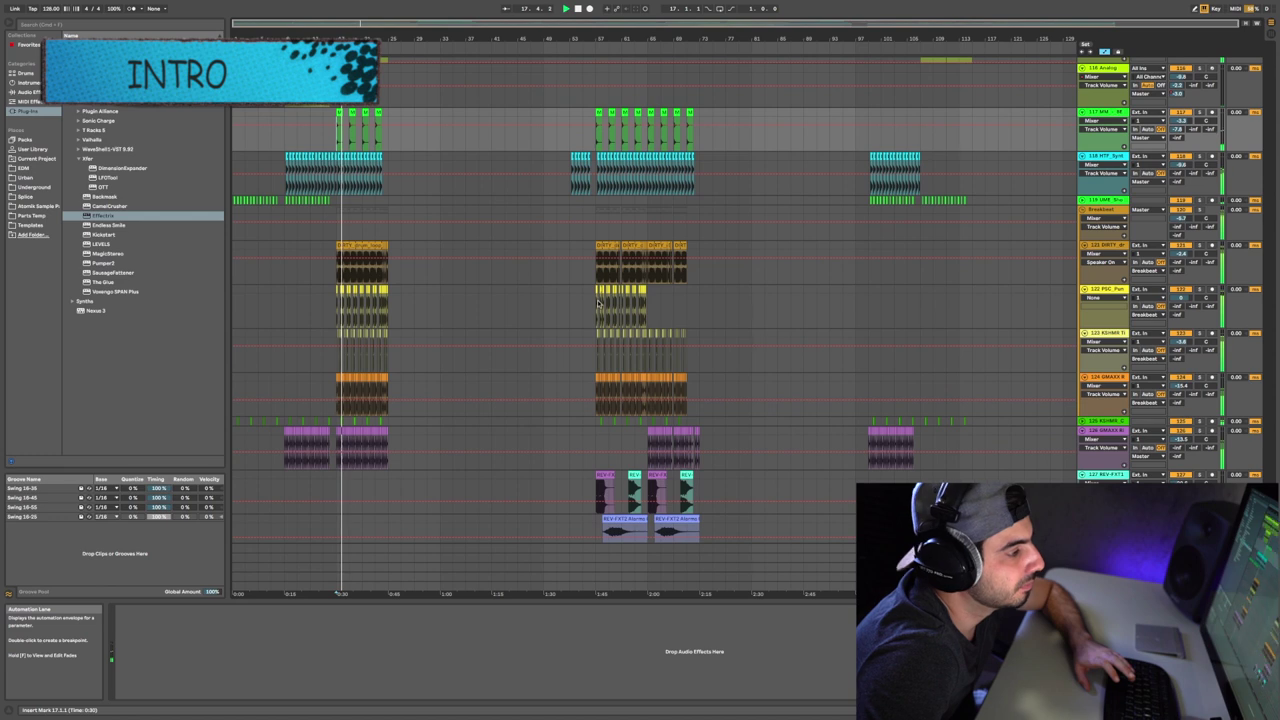
pyautogui.moveTo(348, 39); pyautogui.dragTo(348, 98)
pyautogui.scroll(-1, 609, 300)
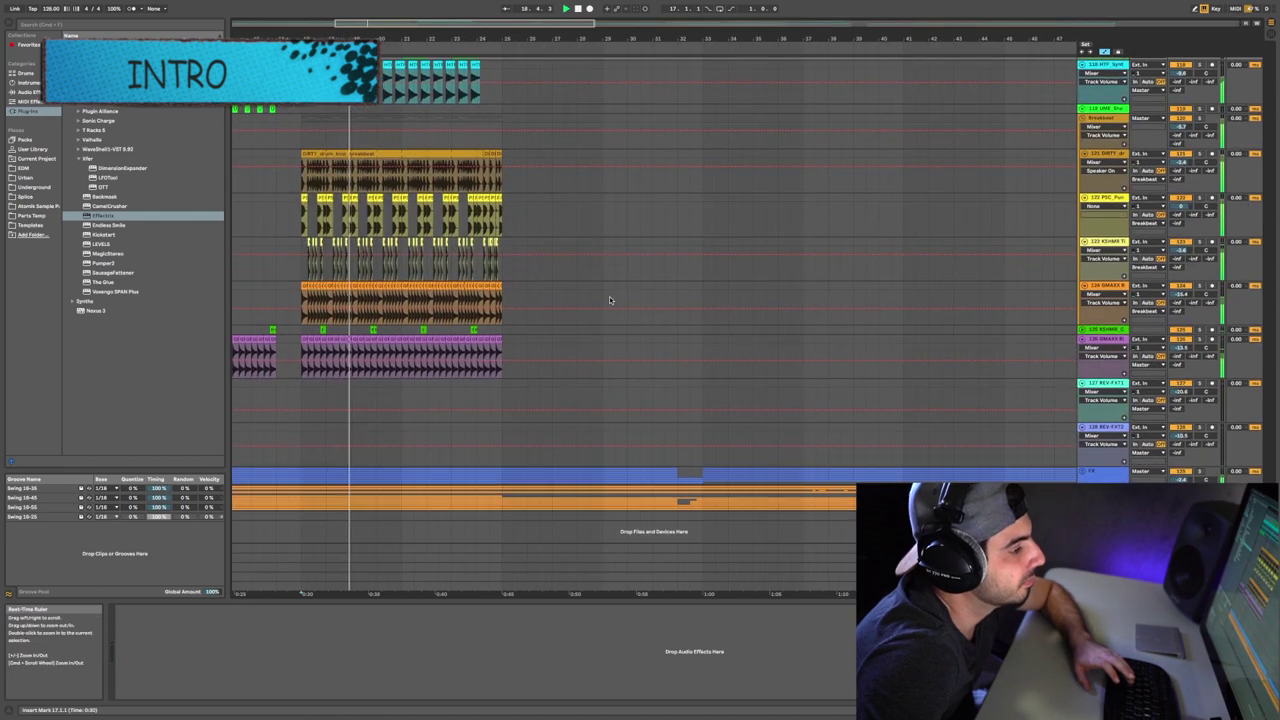
pyautogui.scroll(5, 609, 300)
pyautogui.press('space')
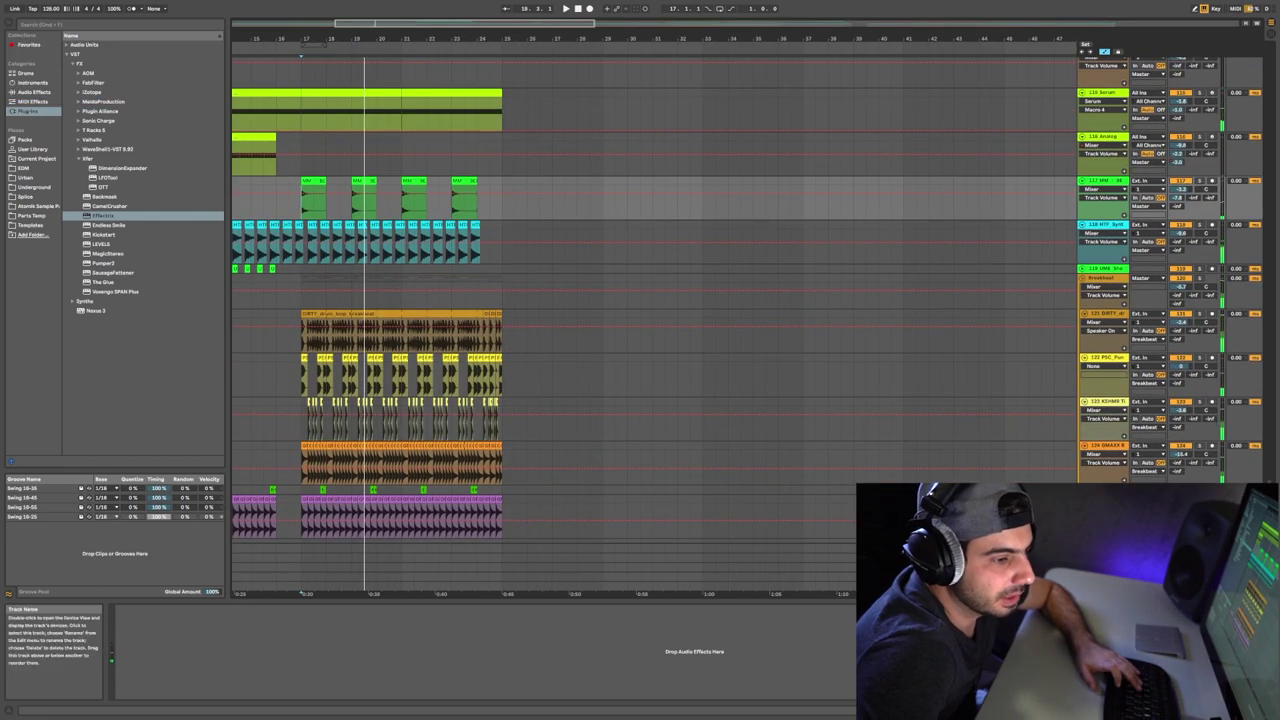
# Show the Master track's device chain, collapse the Master rework + EQ rack, and play the song to check the first Utility
pyautogui.click(300, 584)
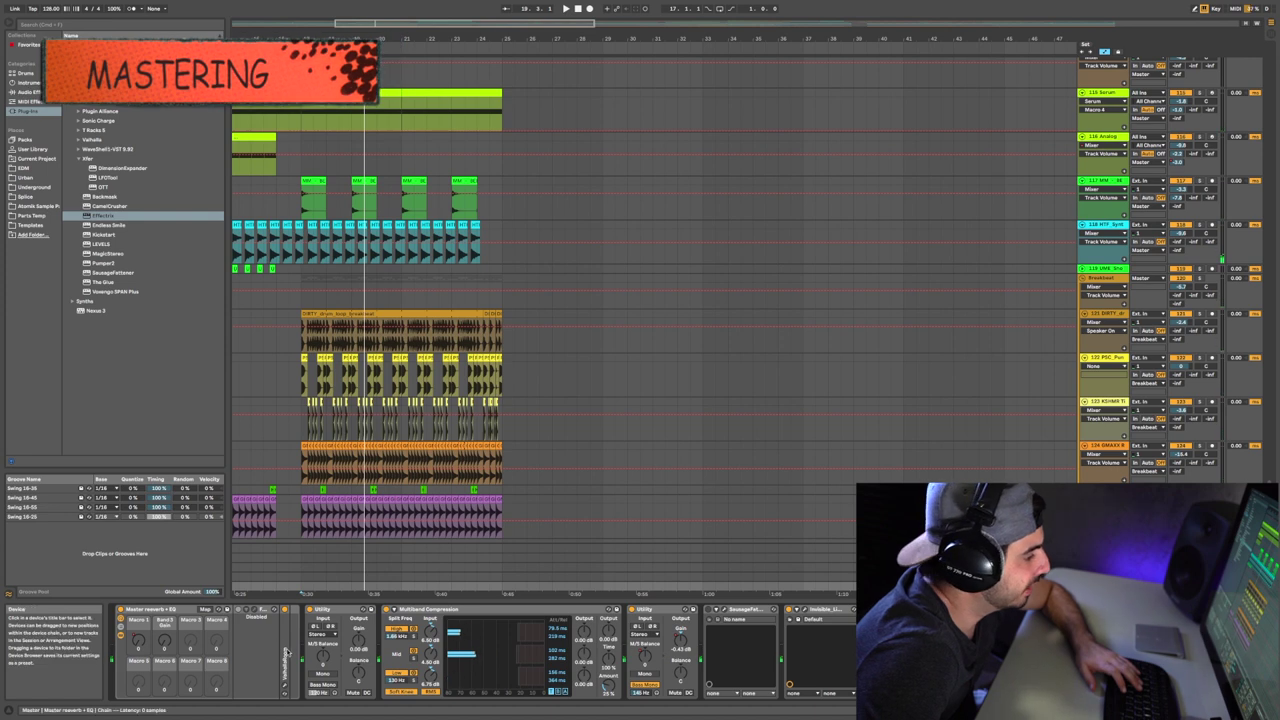
pyautogui.doubleClick(285, 652)
pyautogui.doubleClick(148, 610)
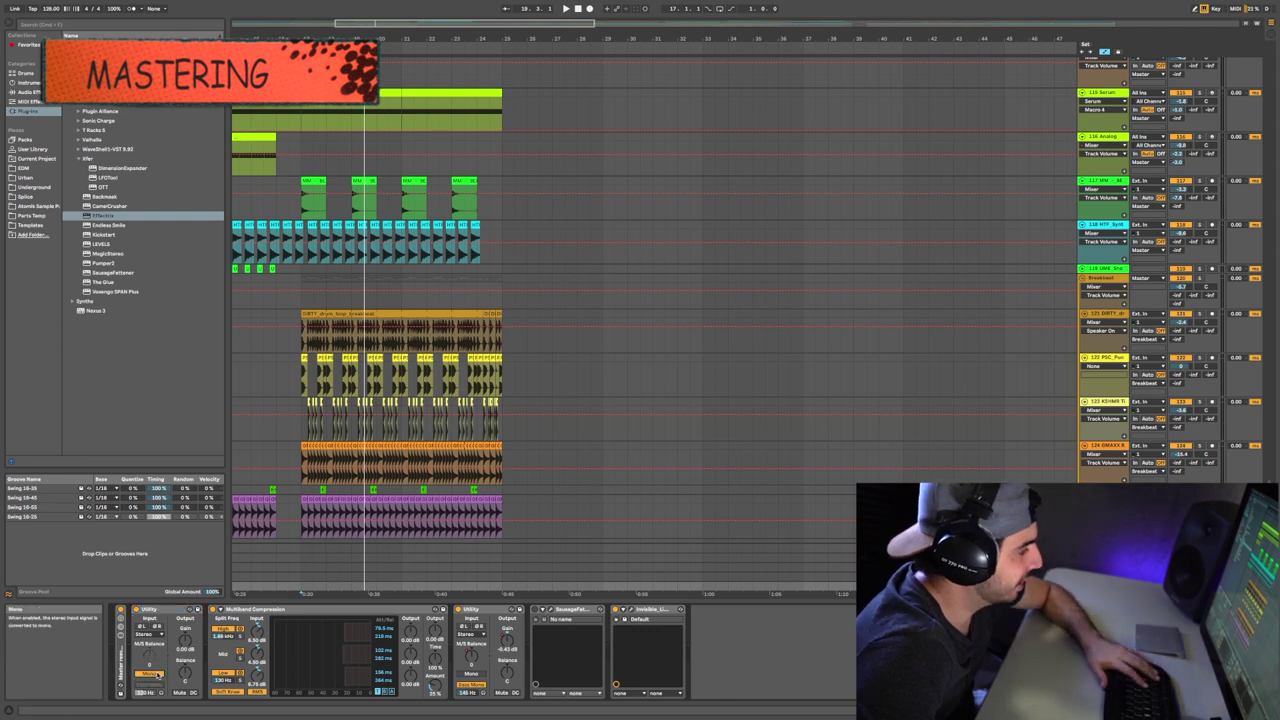
pyautogui.press('space')
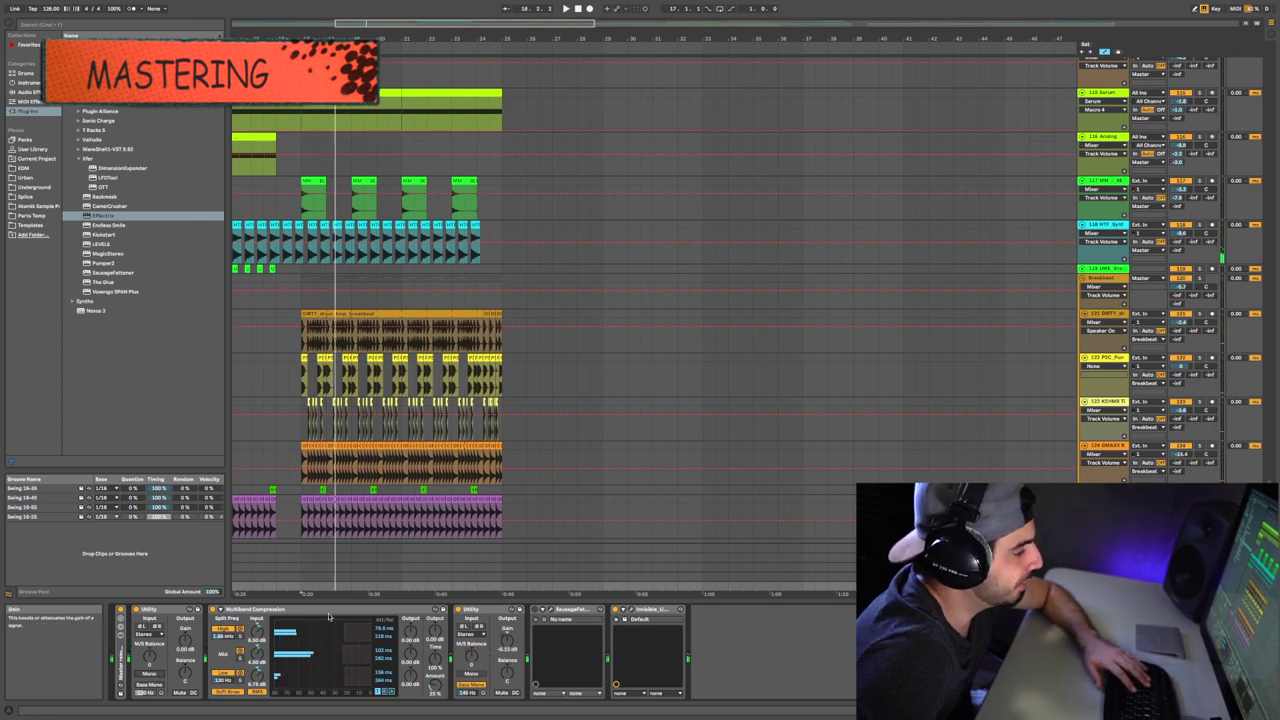
# Switch off and collapse the first Utility on the Master track, then inspect and collapse the Multiband Compression device
pyautogui.click(150, 611)
pyautogui.press('Delete')
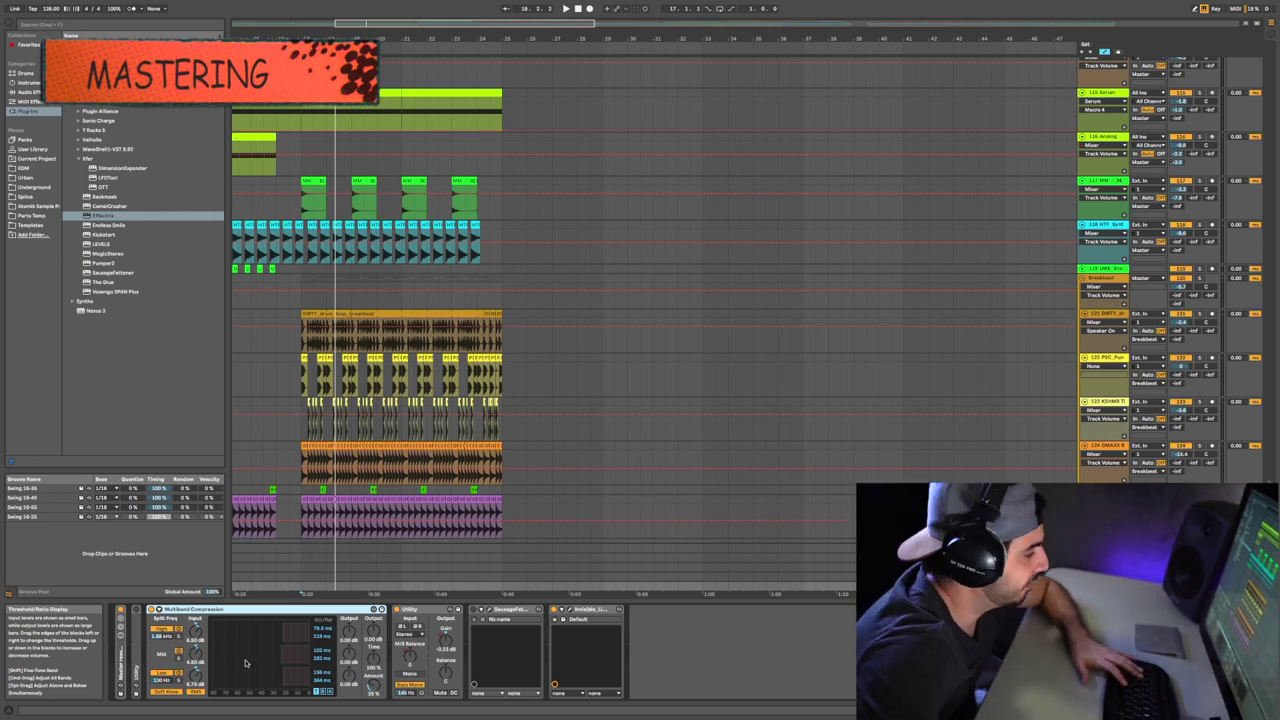
pyautogui.click(199, 676)
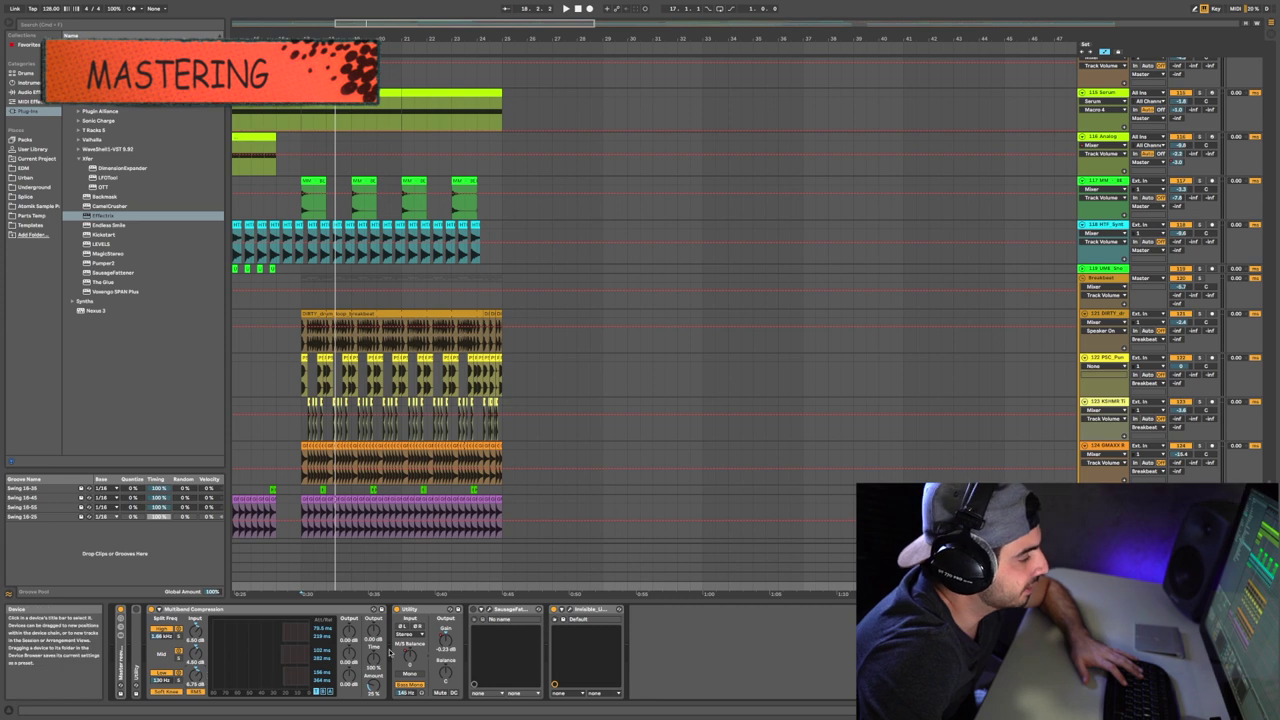
pyautogui.doubleClick(340, 609)
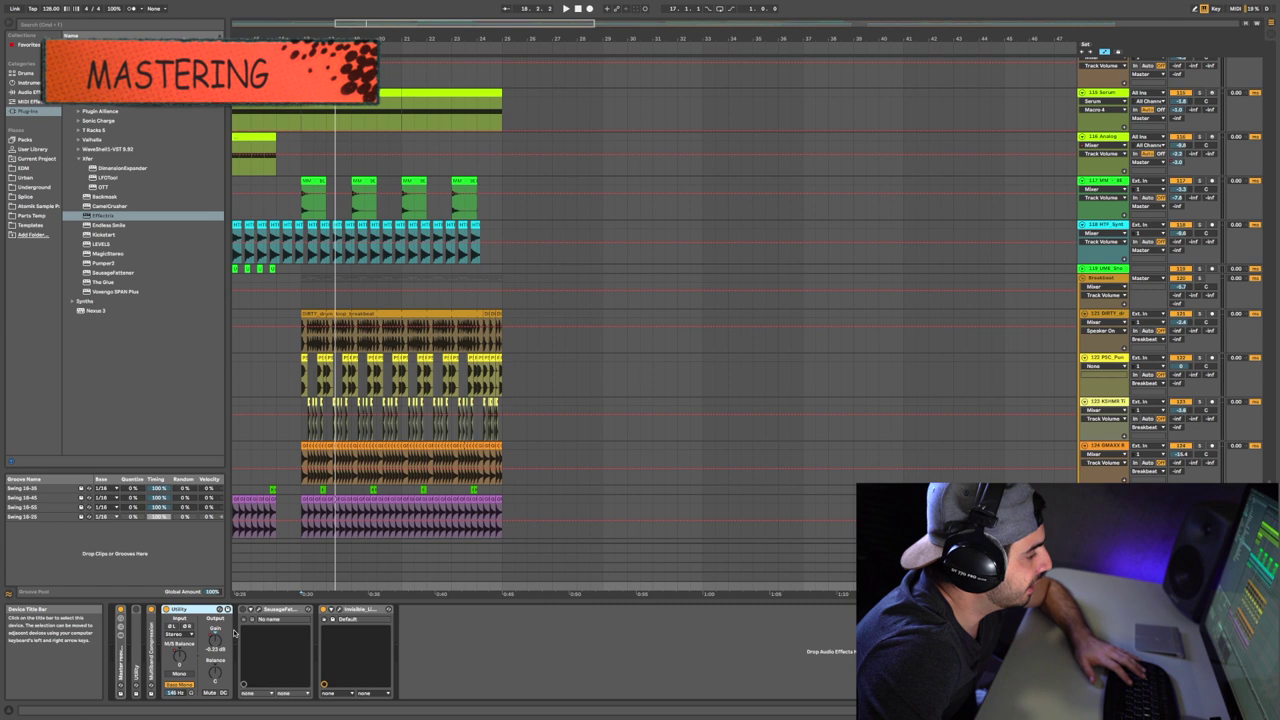
# Show the Gain automation of the second Utility on the Master track, then collapse that Utility and the SausageFattener
pyautogui.rightClick(210, 642)
pyautogui.click(232, 646)
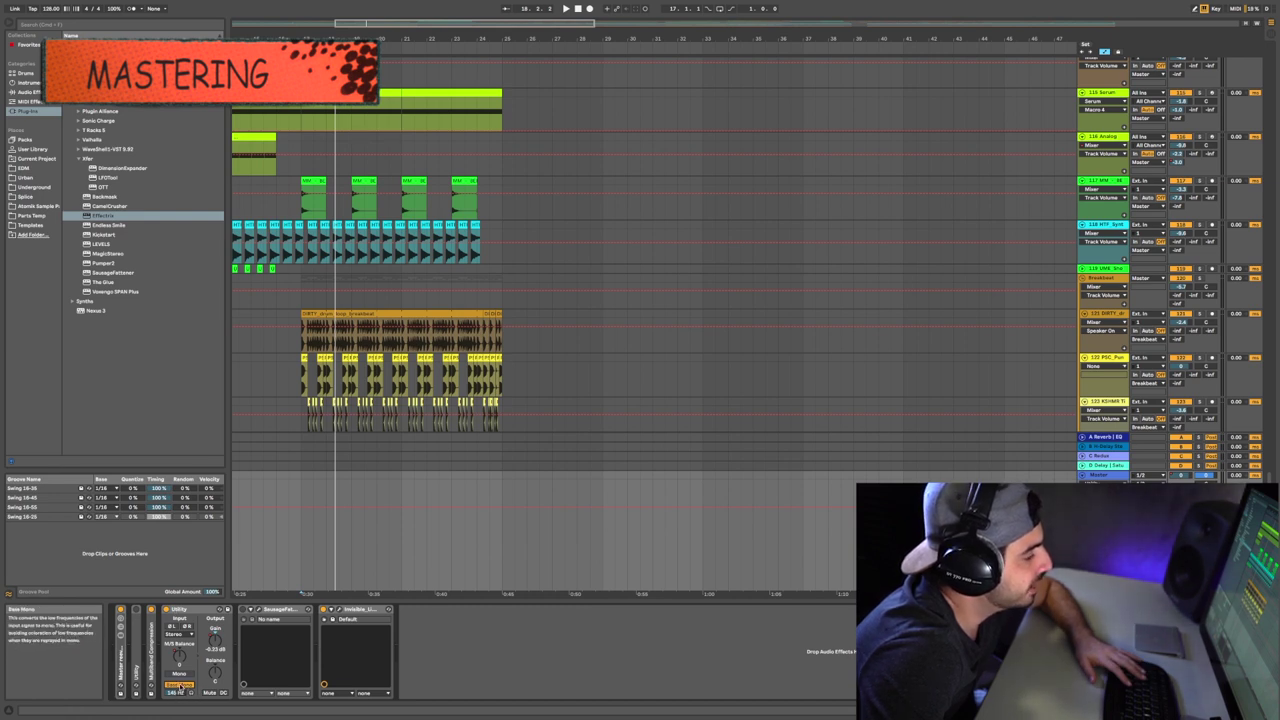
pyautogui.doubleClick(188, 610)
pyautogui.click(188, 610)
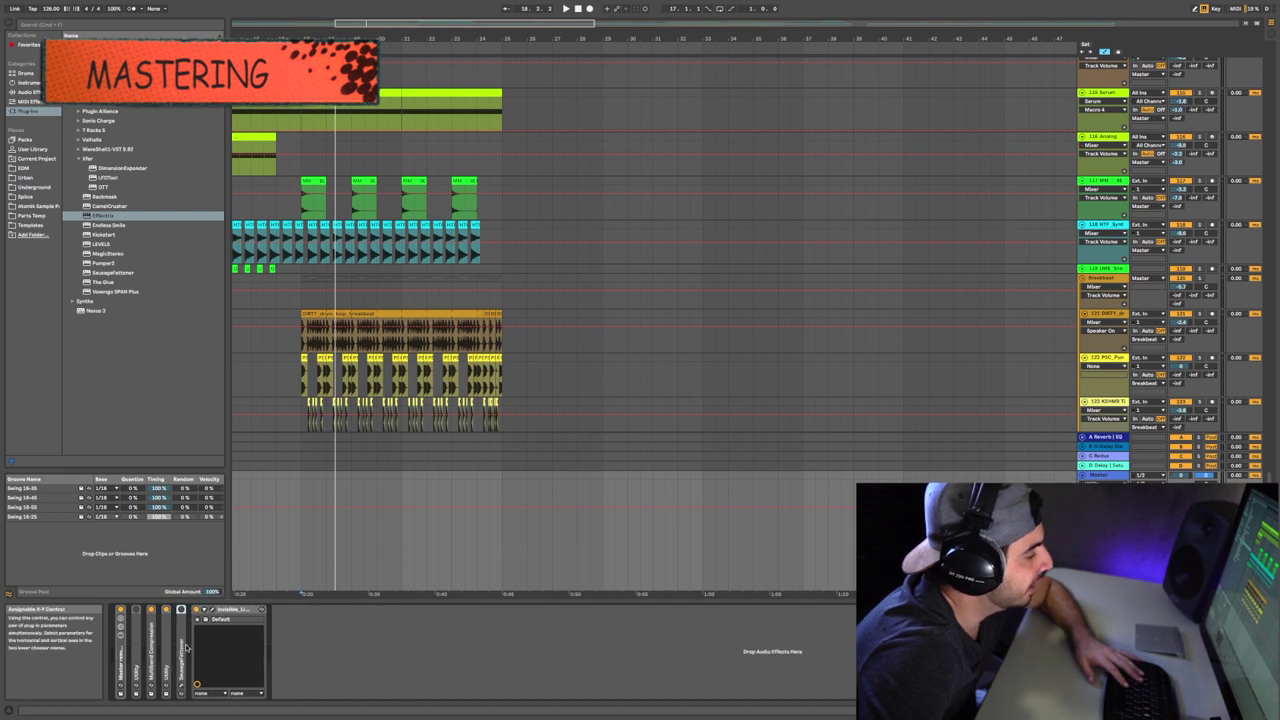
# Expand the SausageFattener on the Master track and open its plug-in window over the arrangement to check its knobs
pyautogui.click(190, 609)
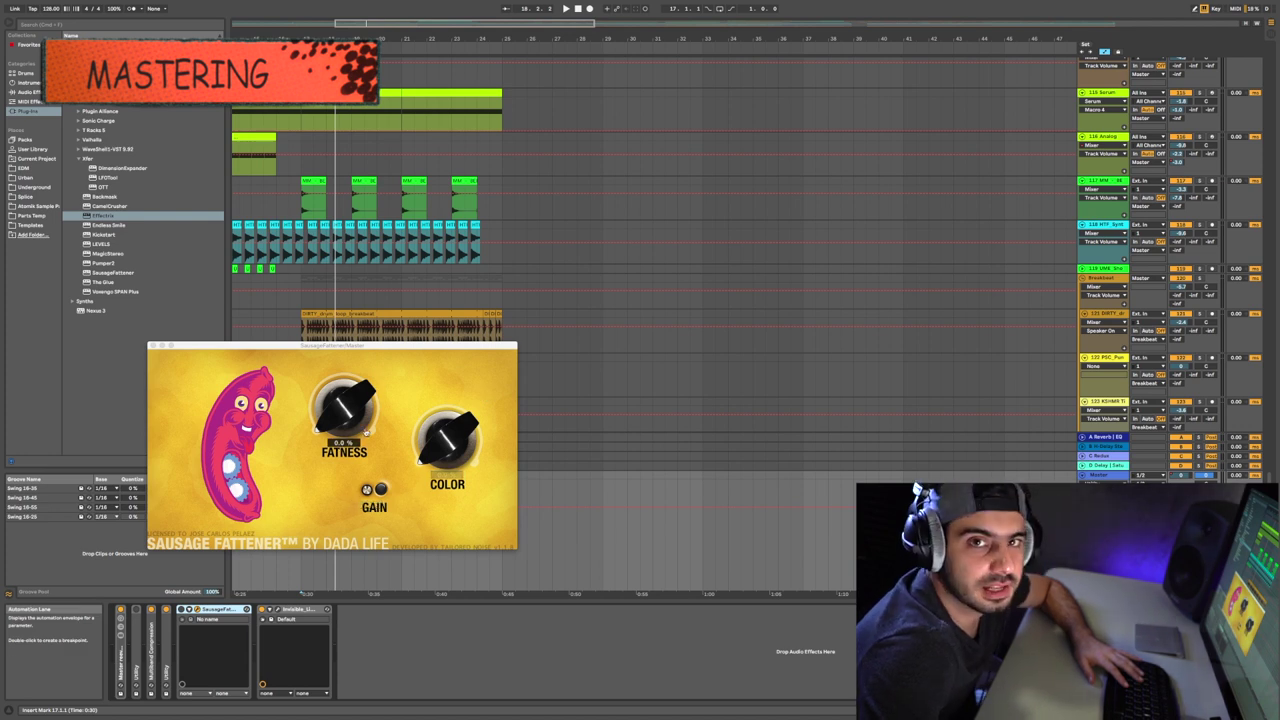
pyautogui.moveTo(372, 346); pyautogui.dragTo(629, 316)
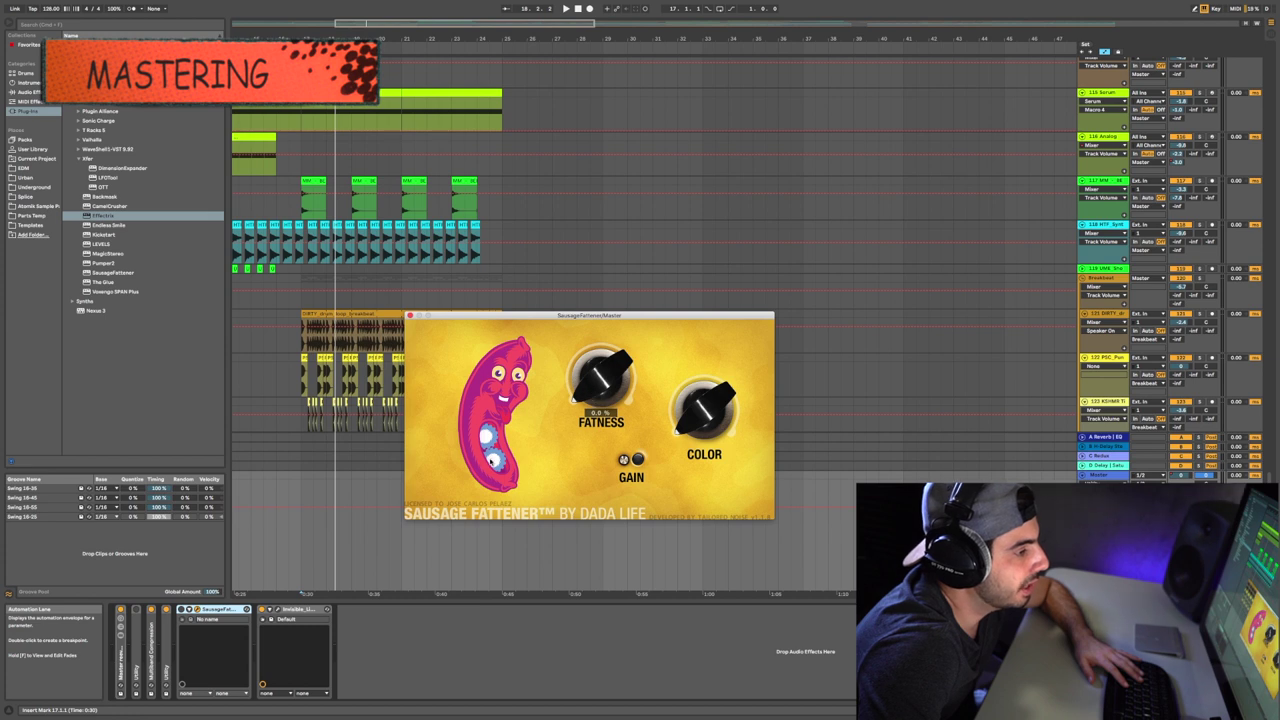
pyautogui.click(218, 609)
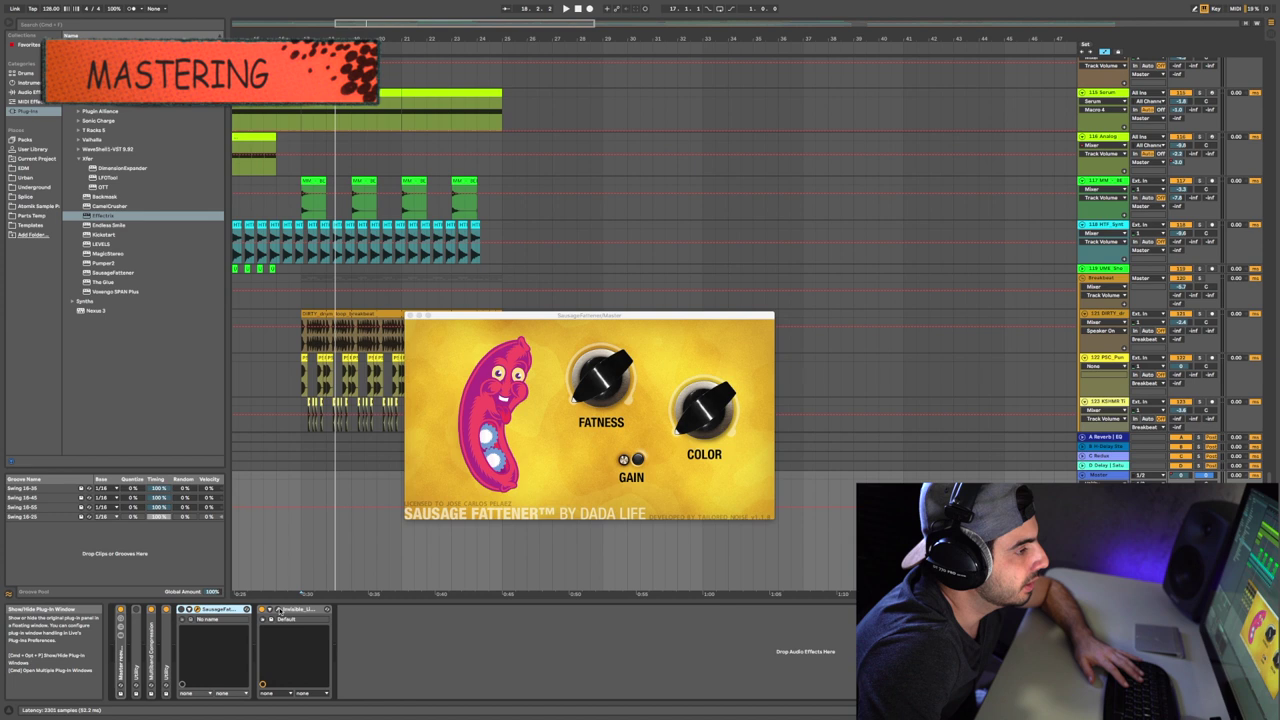
# Open the Invisible Limiter's plug-in window and arrange it above the SausageFattener window so both sets of settings can be seen
pyautogui.click(281, 609)
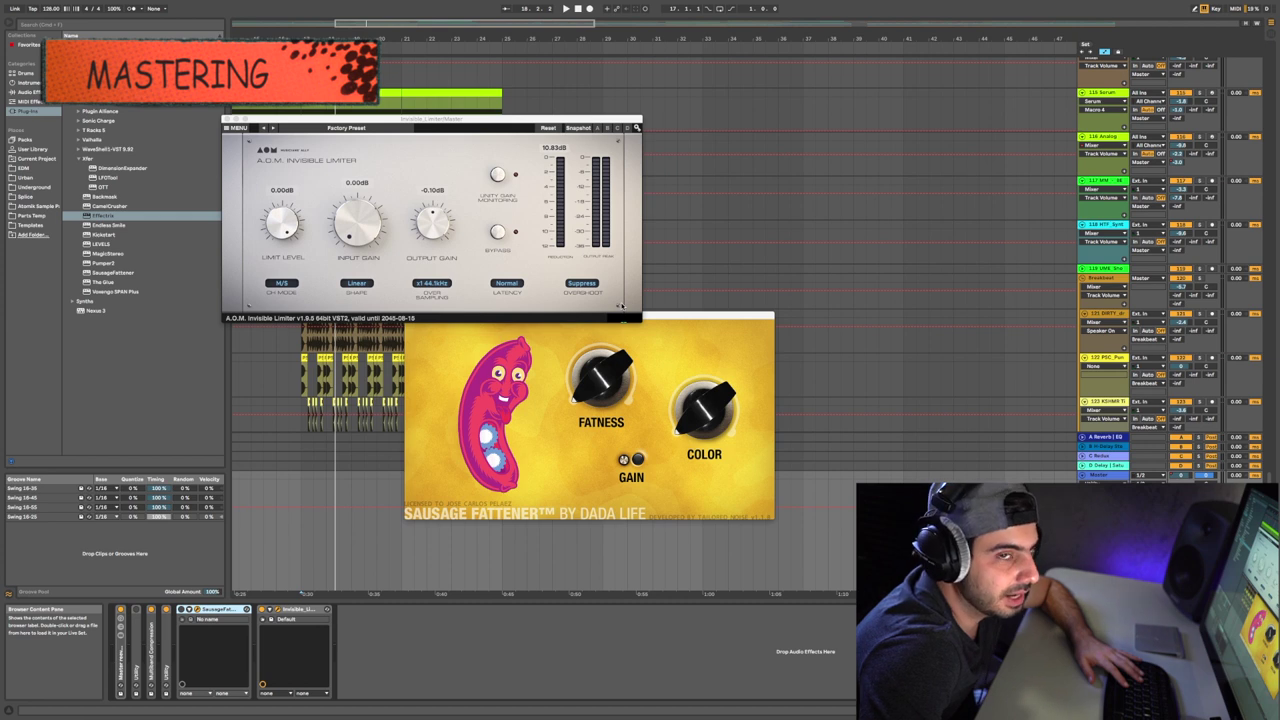
pyautogui.moveTo(414, 122); pyautogui.dragTo(639, 112)
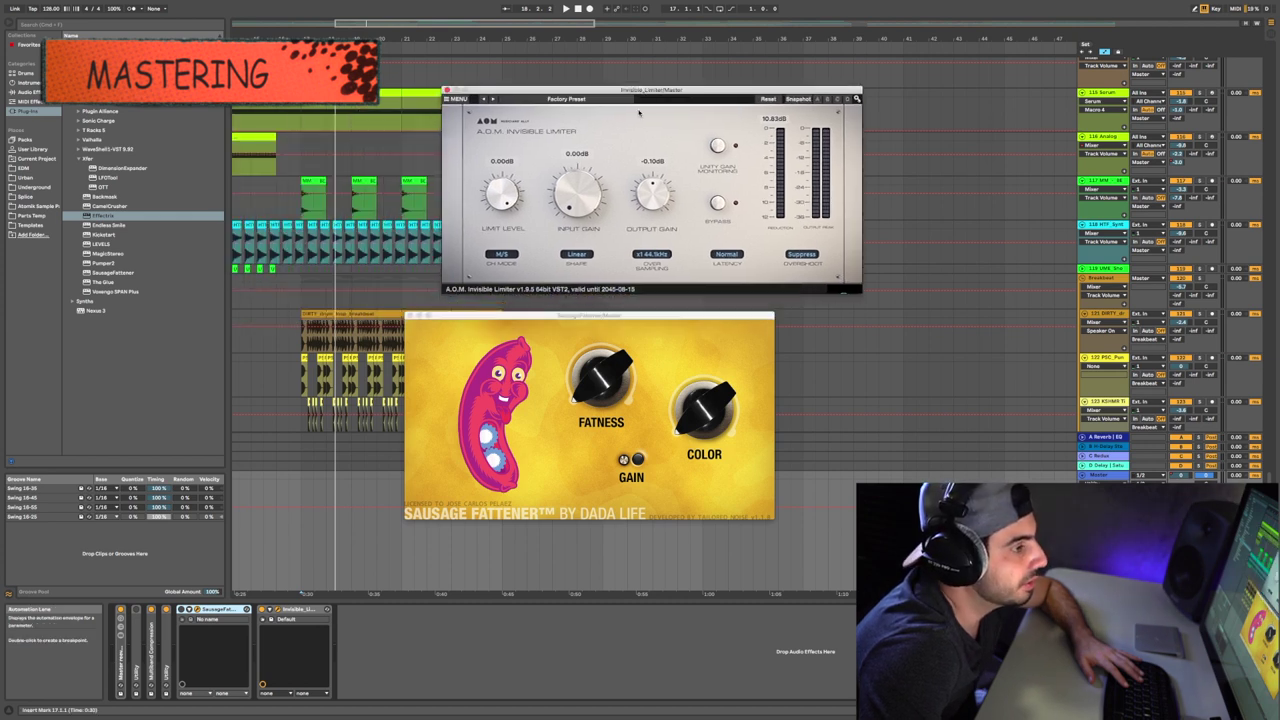
pyautogui.moveTo(611, 318); pyautogui.dragTo(693, 321)
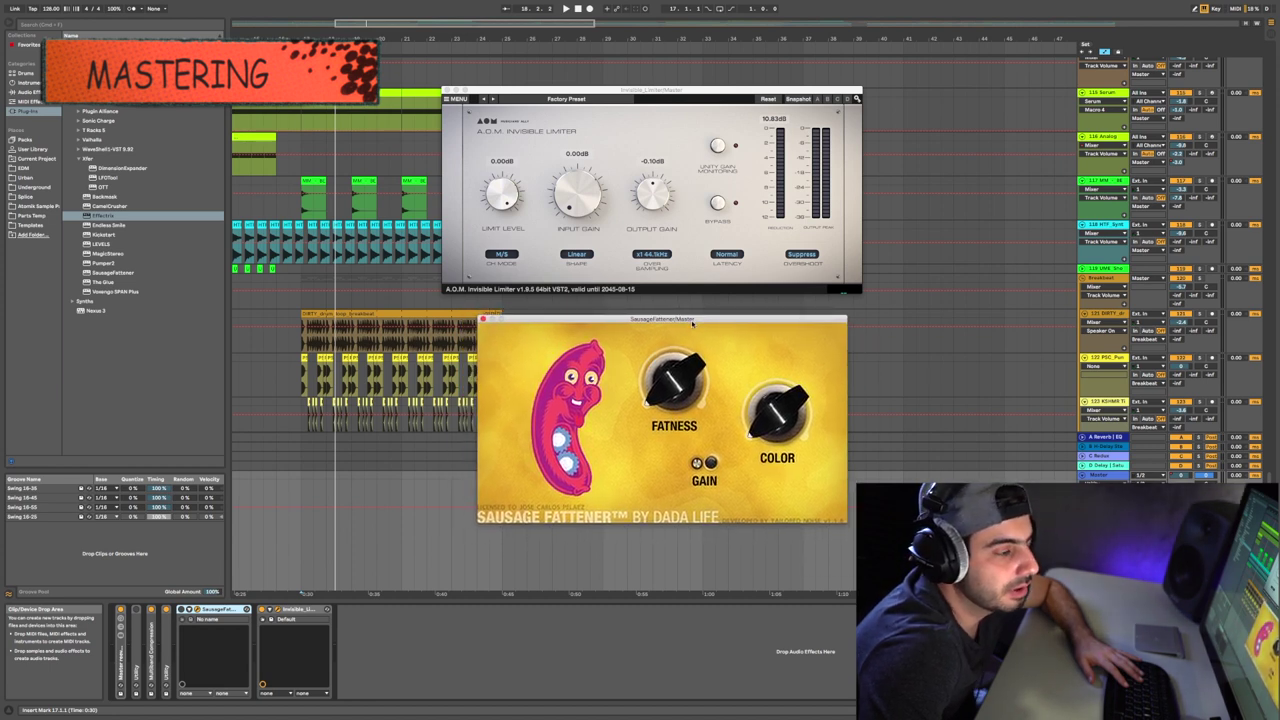
pyautogui.moveTo(675, 322); pyautogui.dragTo(660, 310)
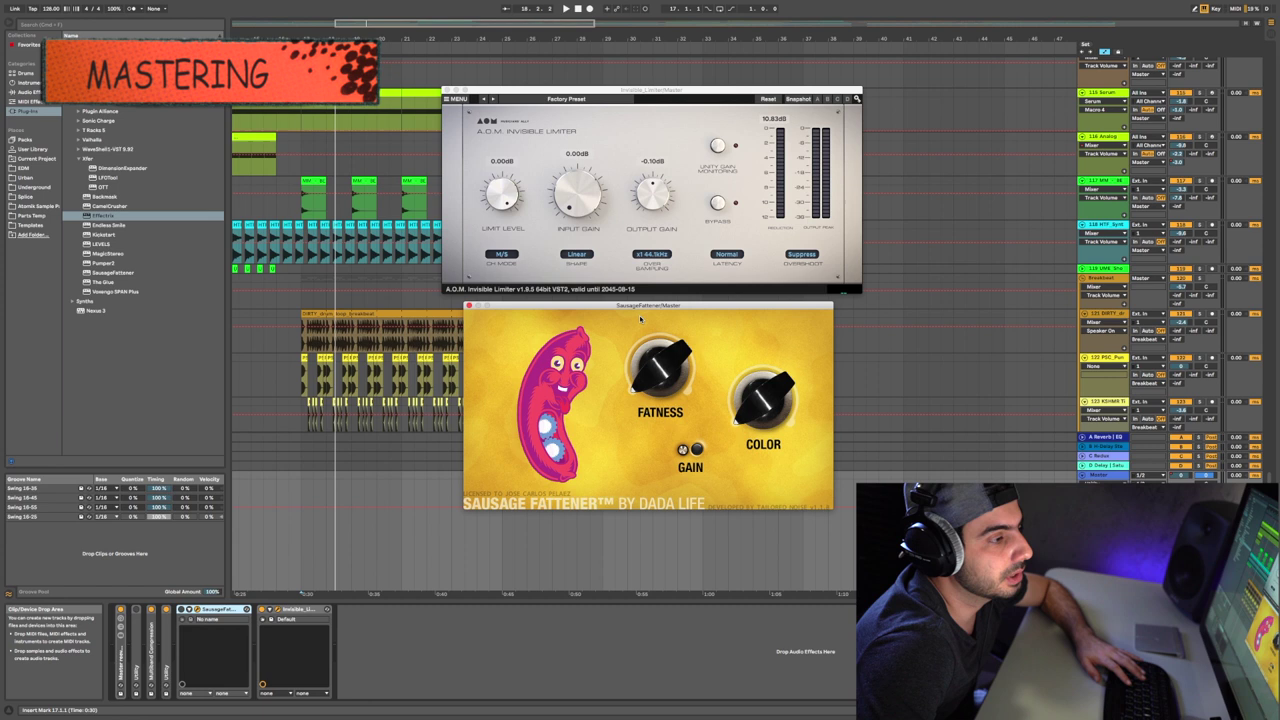
pyautogui.moveTo(641, 305); pyautogui.dragTo(645, 312)
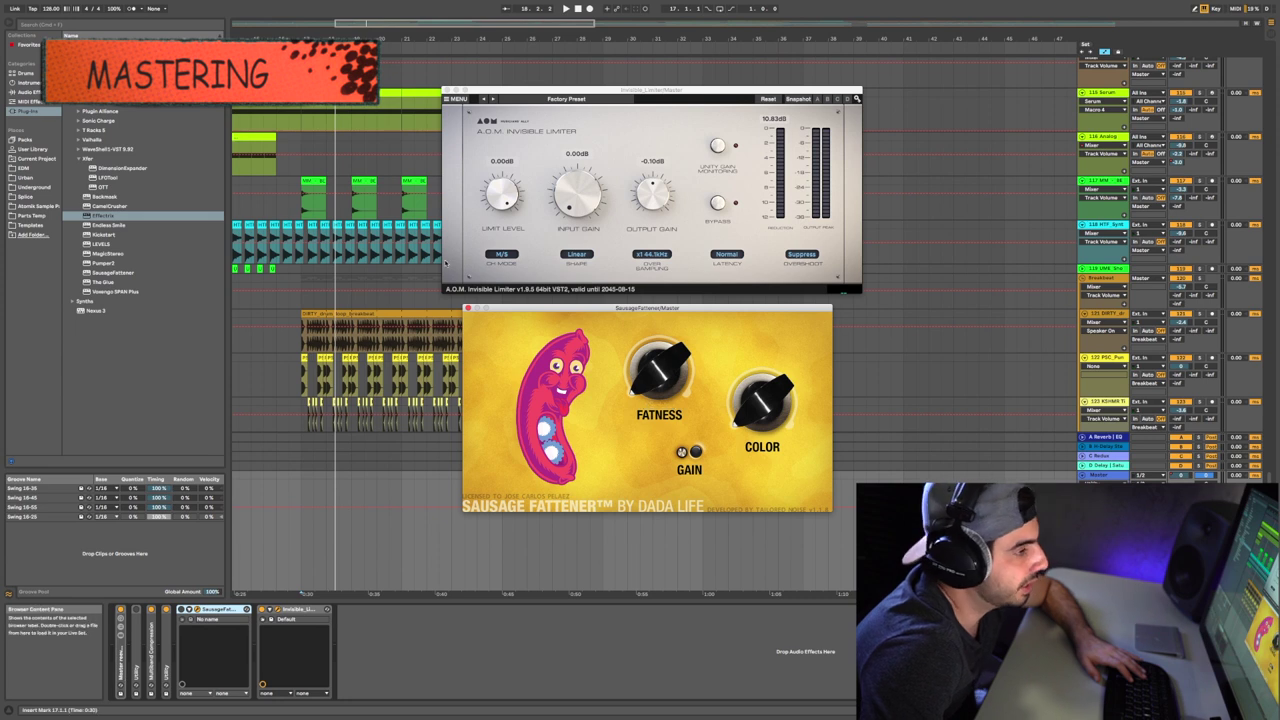
pyautogui.moveTo(706, 308); pyautogui.dragTo(705, 318)
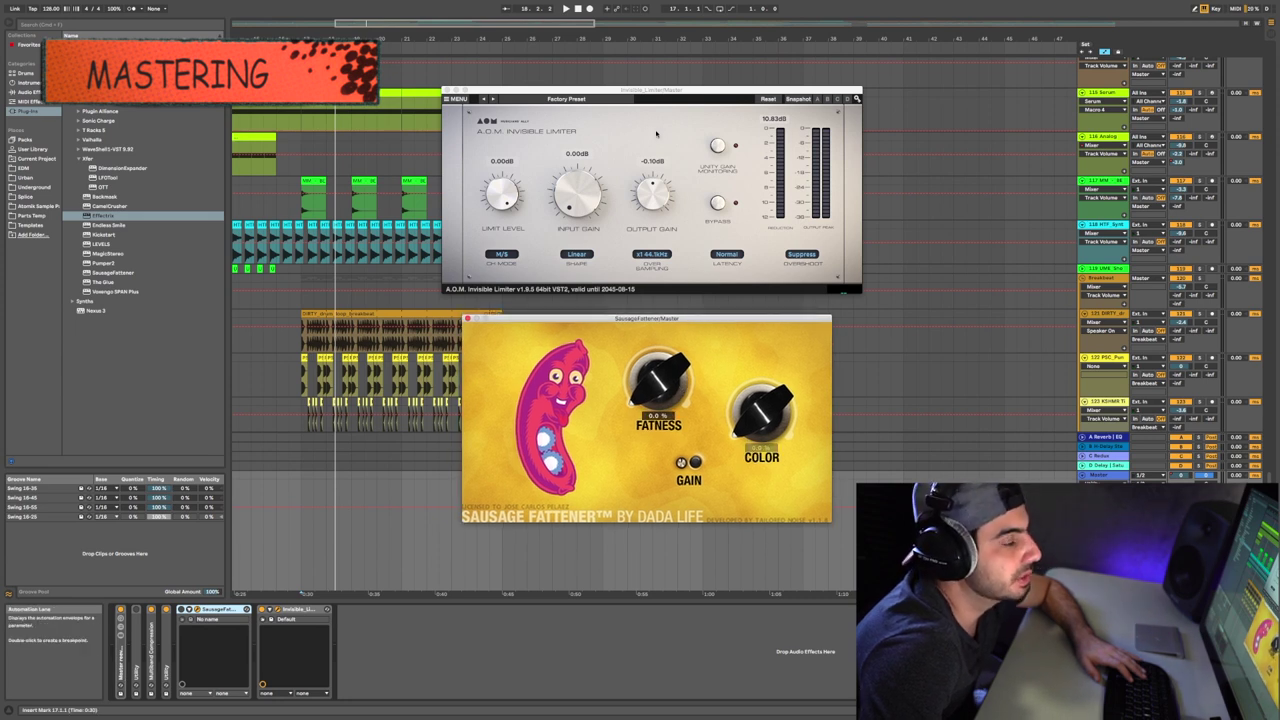
pyautogui.moveTo(622, 92); pyautogui.dragTo(630, 65)
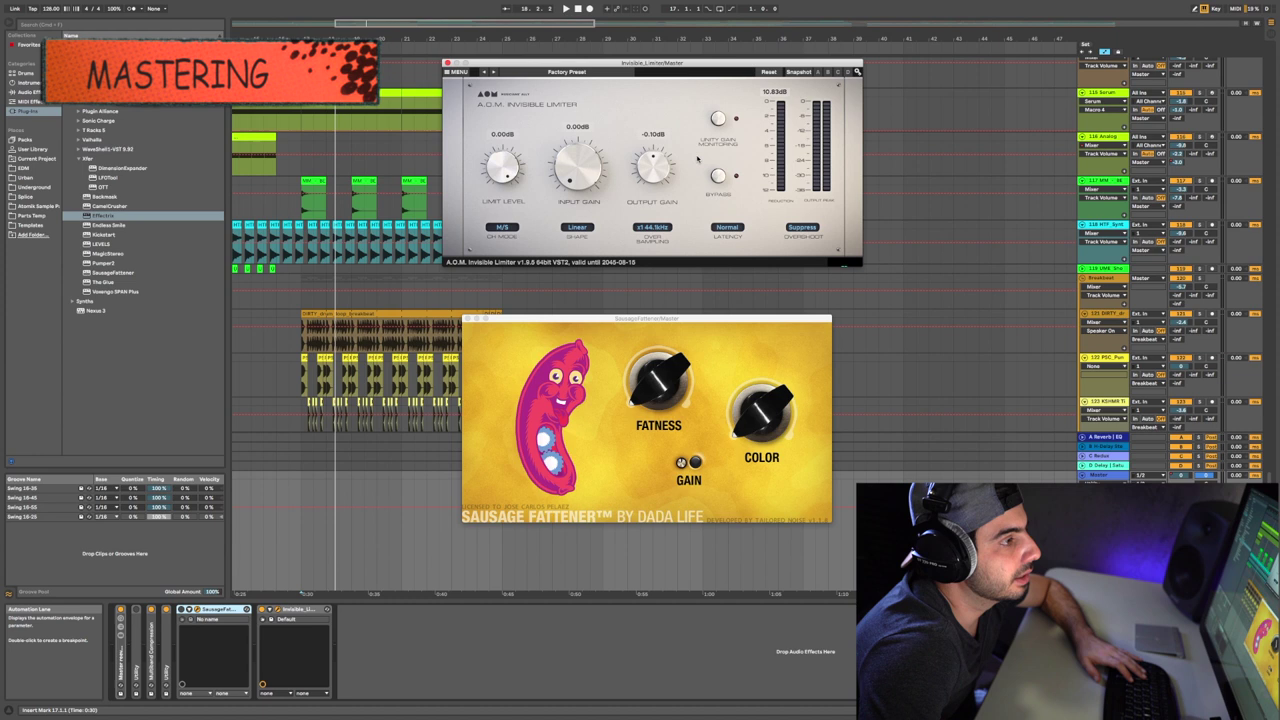